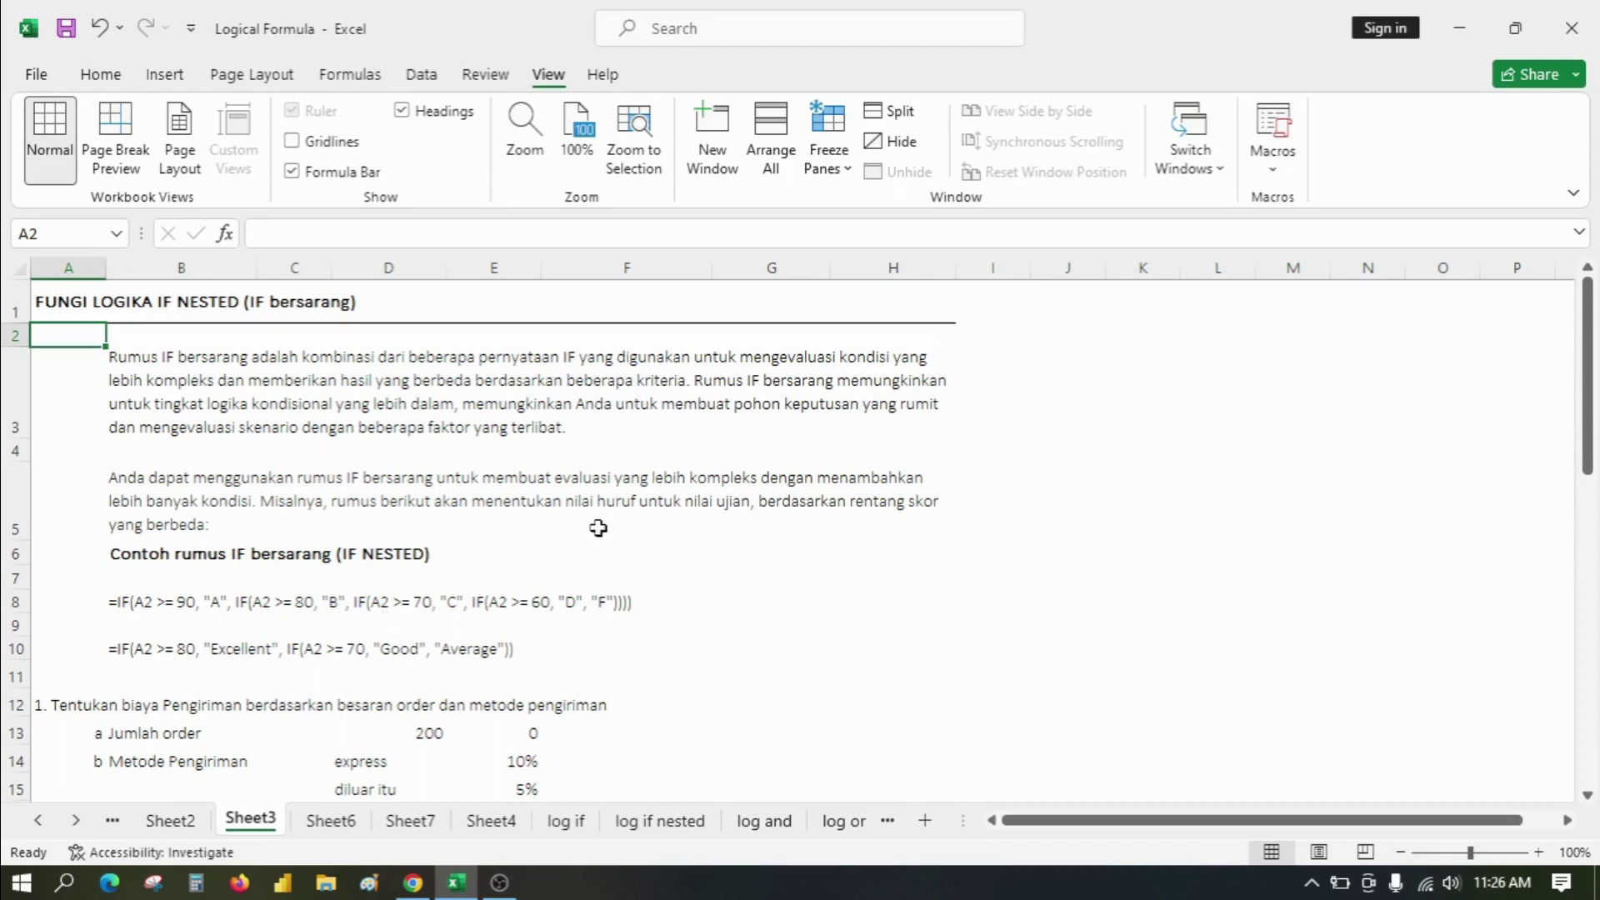
Start an IF formula in cell G25 of the Biaya Pengiriman column with the logical test C25>=D13.
scroll(607, 589, down, 2)
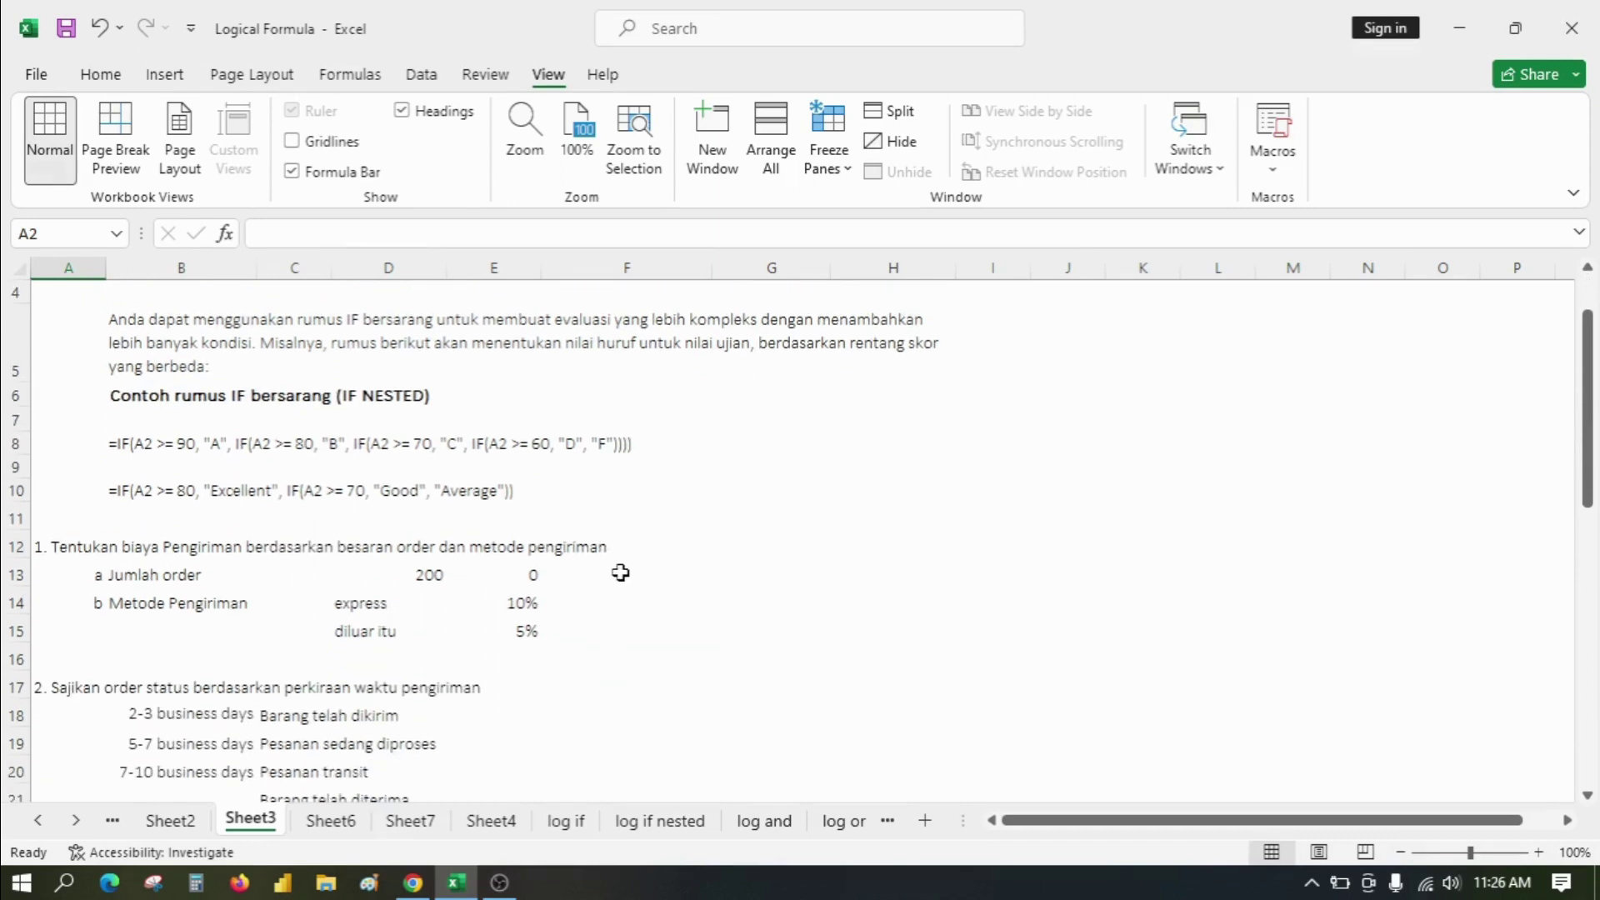
scroll(621, 573, down, 2)
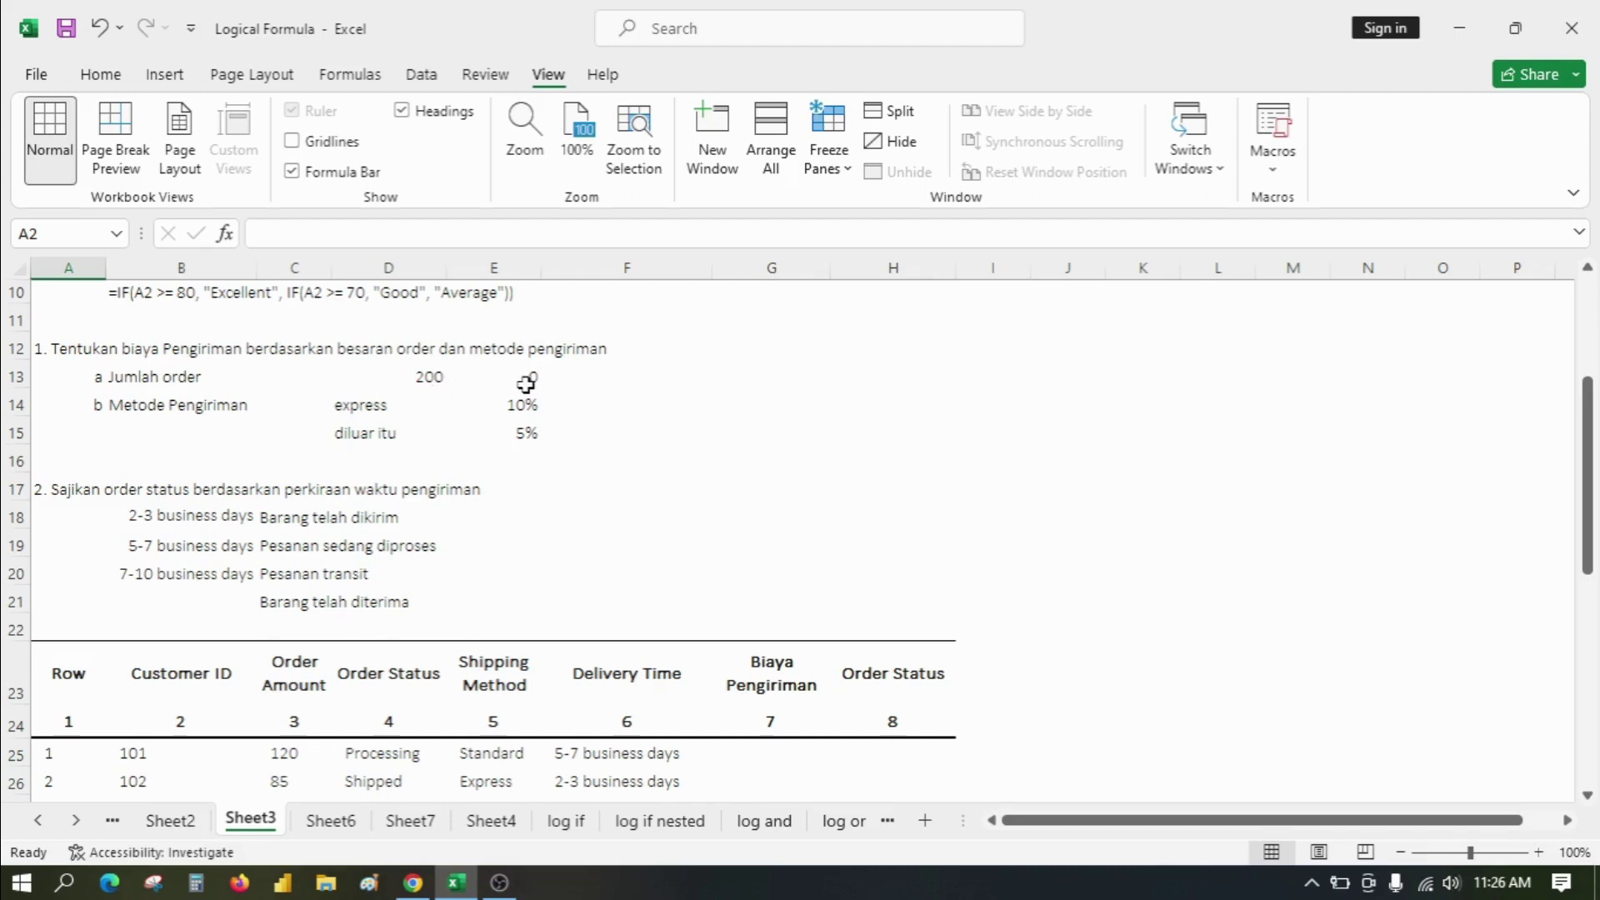
scroll(567, 435, down, 1)
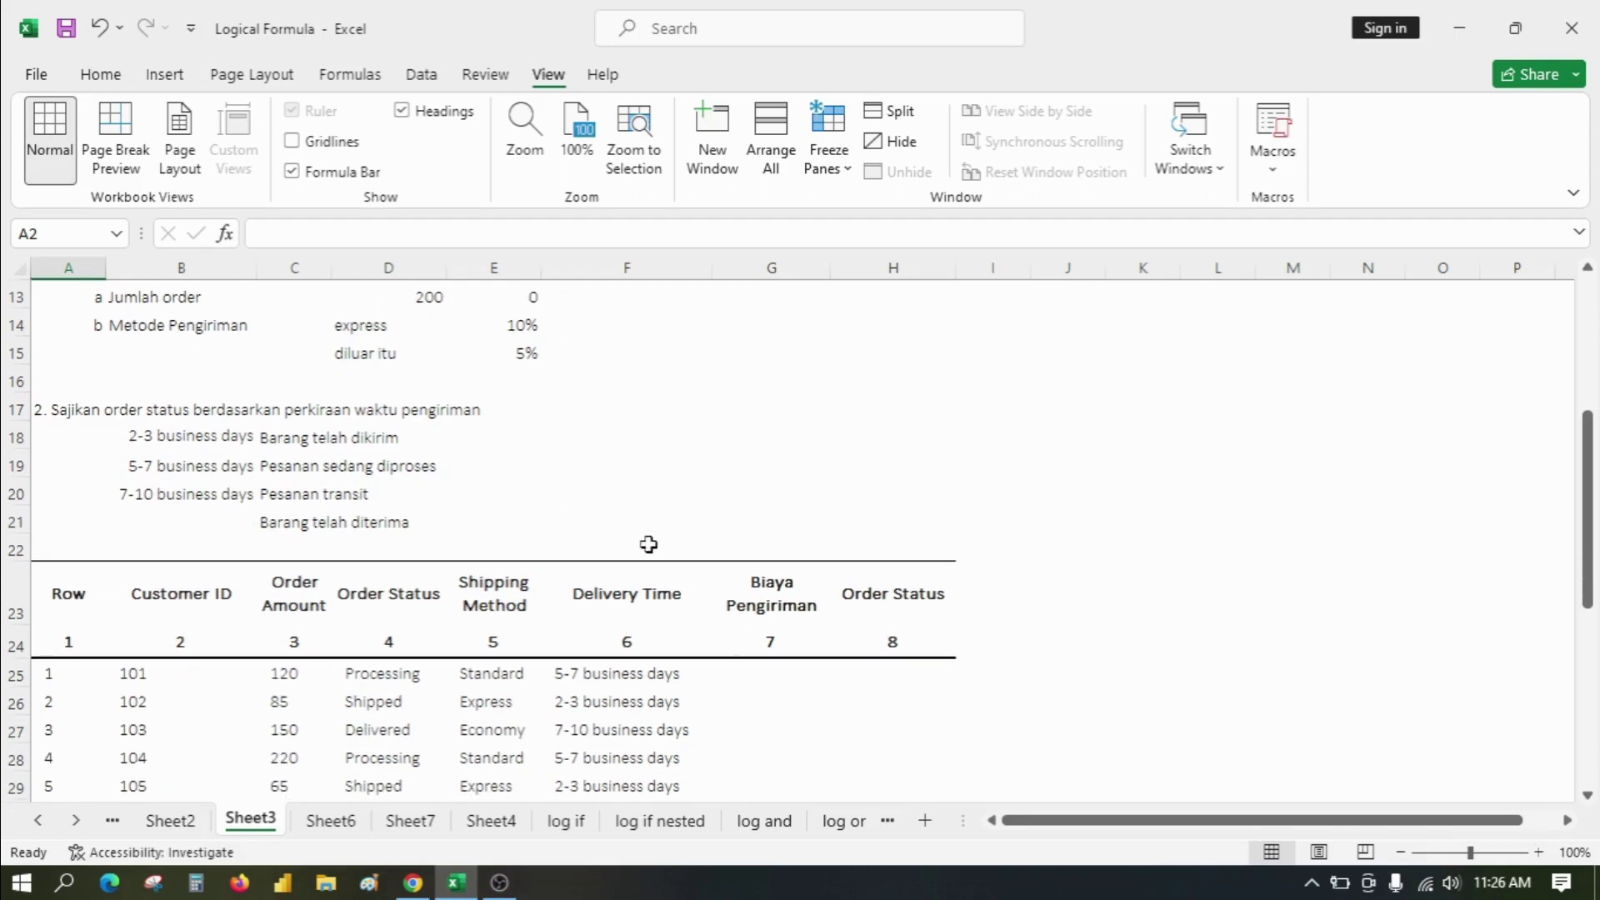
click(757, 697)
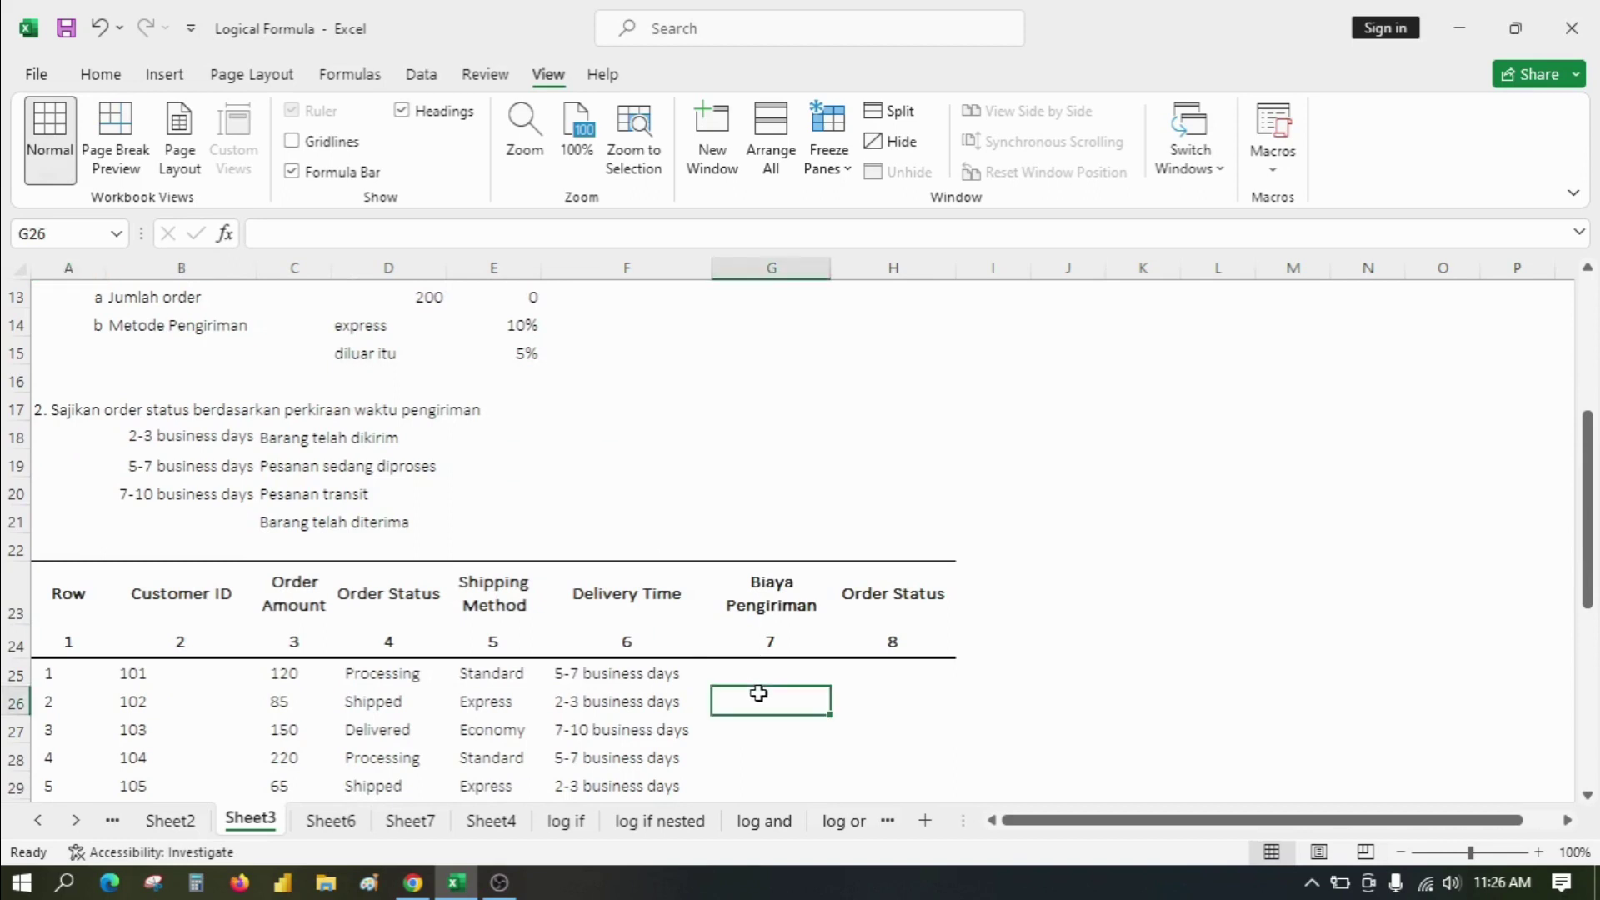
click(766, 681)
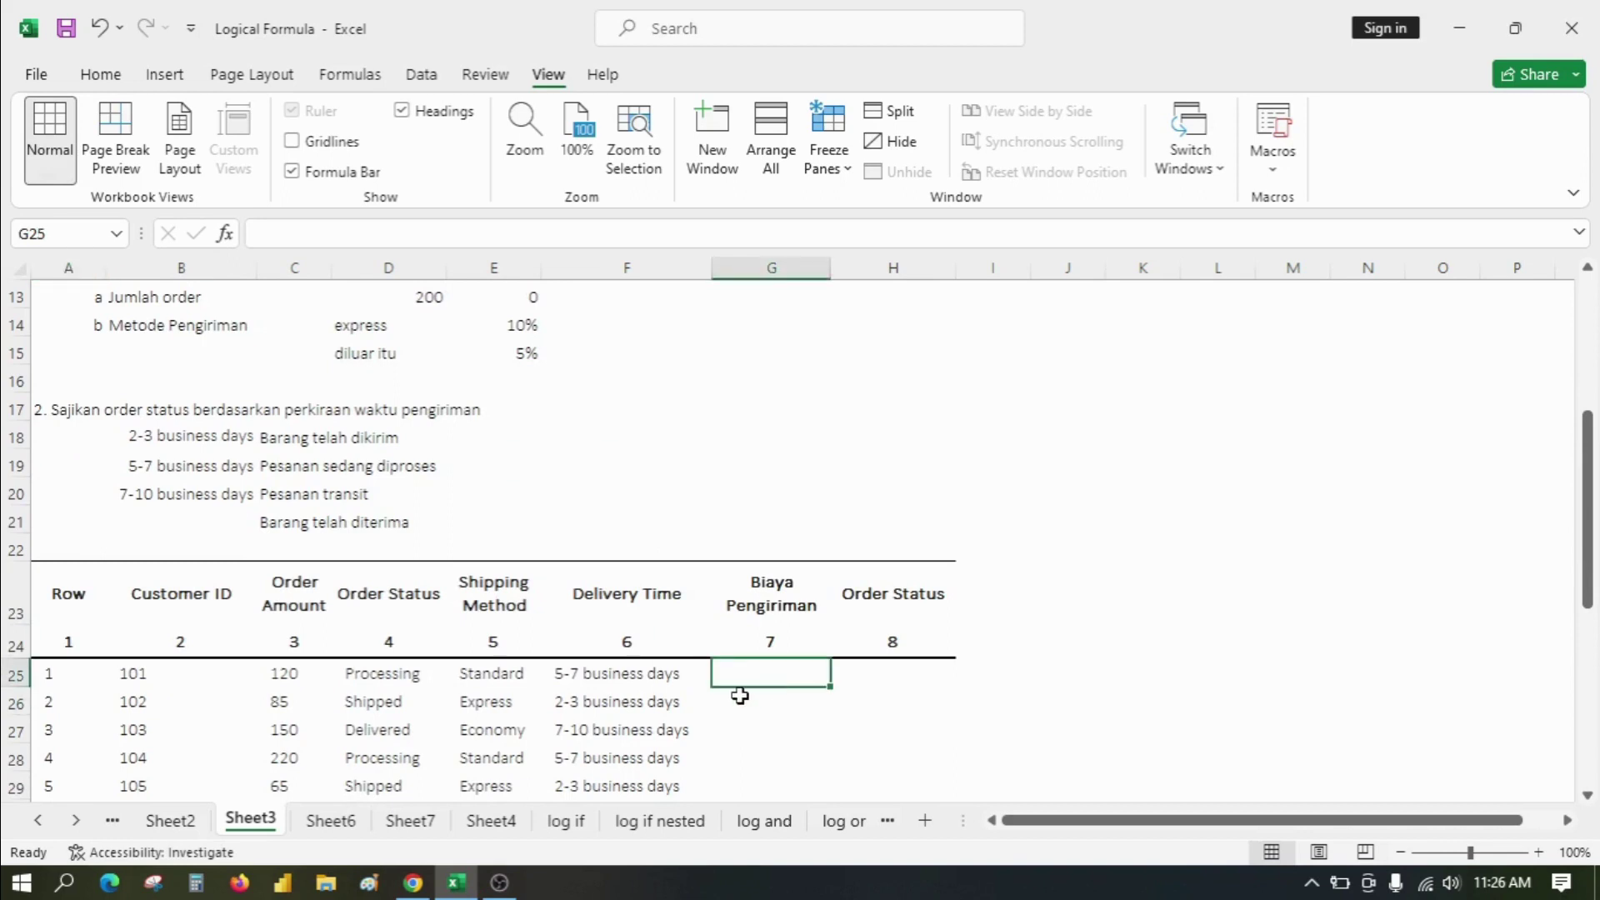
text([)
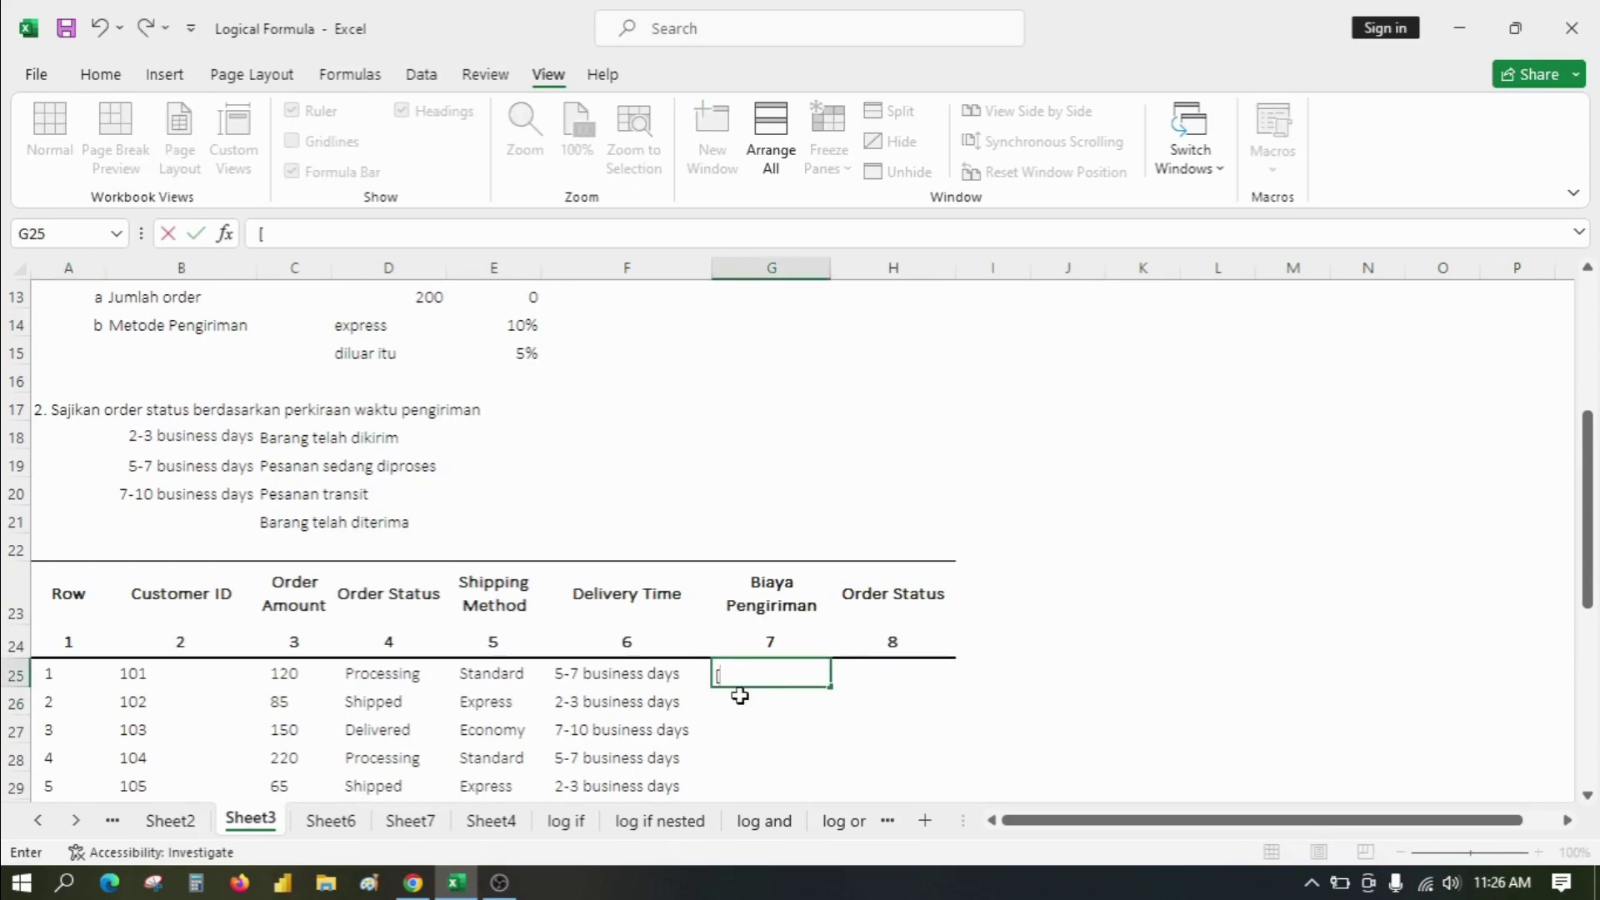
key(BackSpace)
key(shift+Left)
text(=)
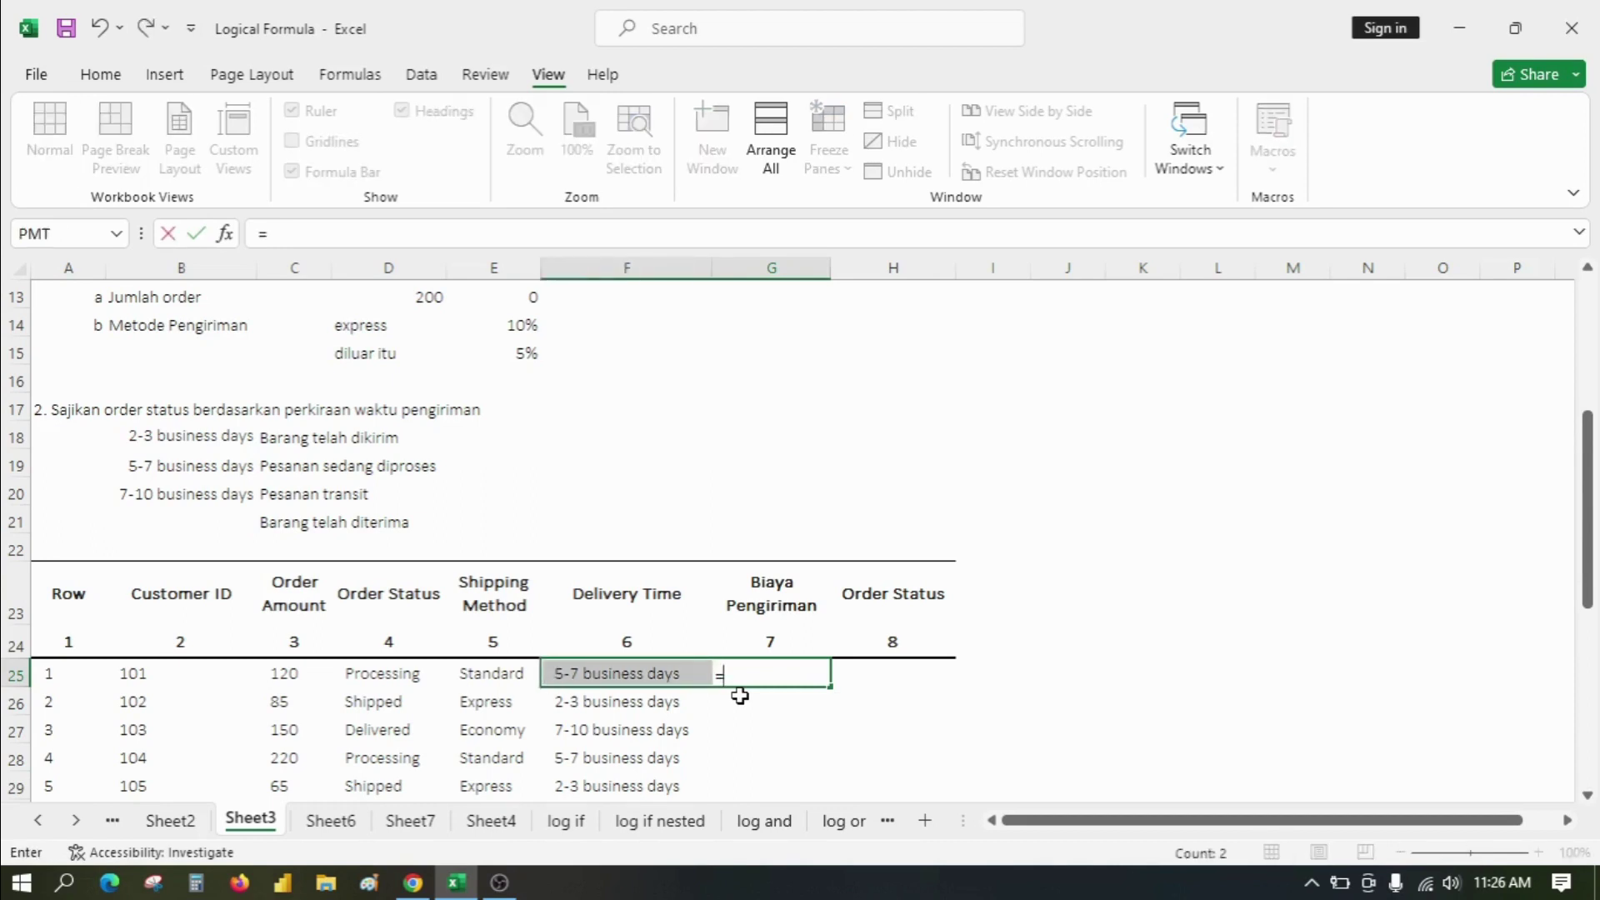
text(if()
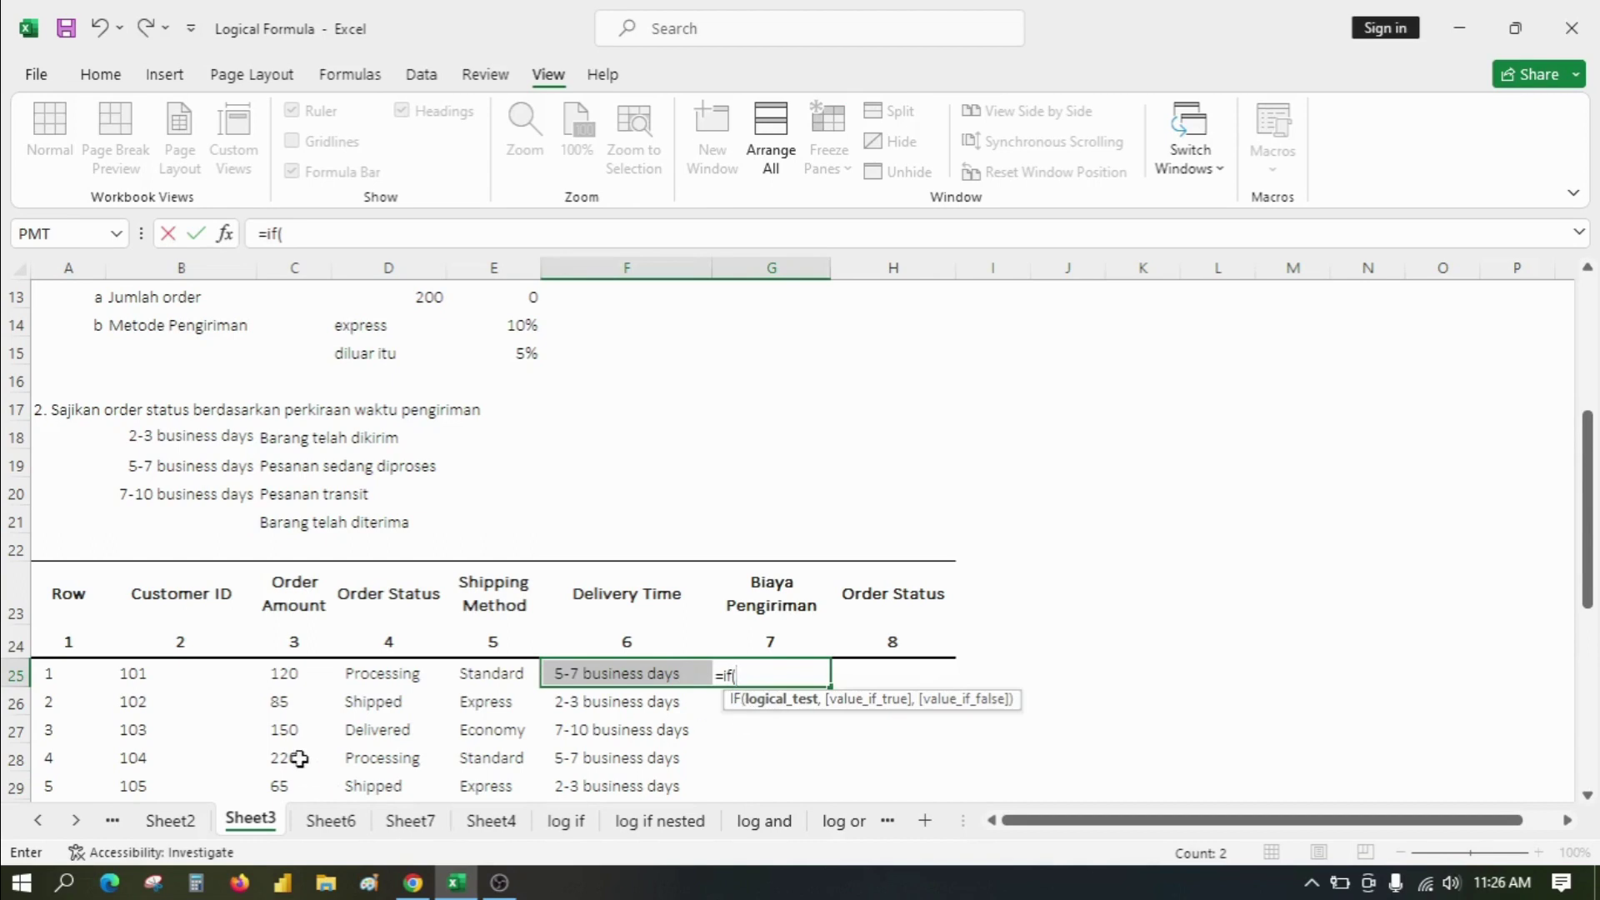
click(285, 677)
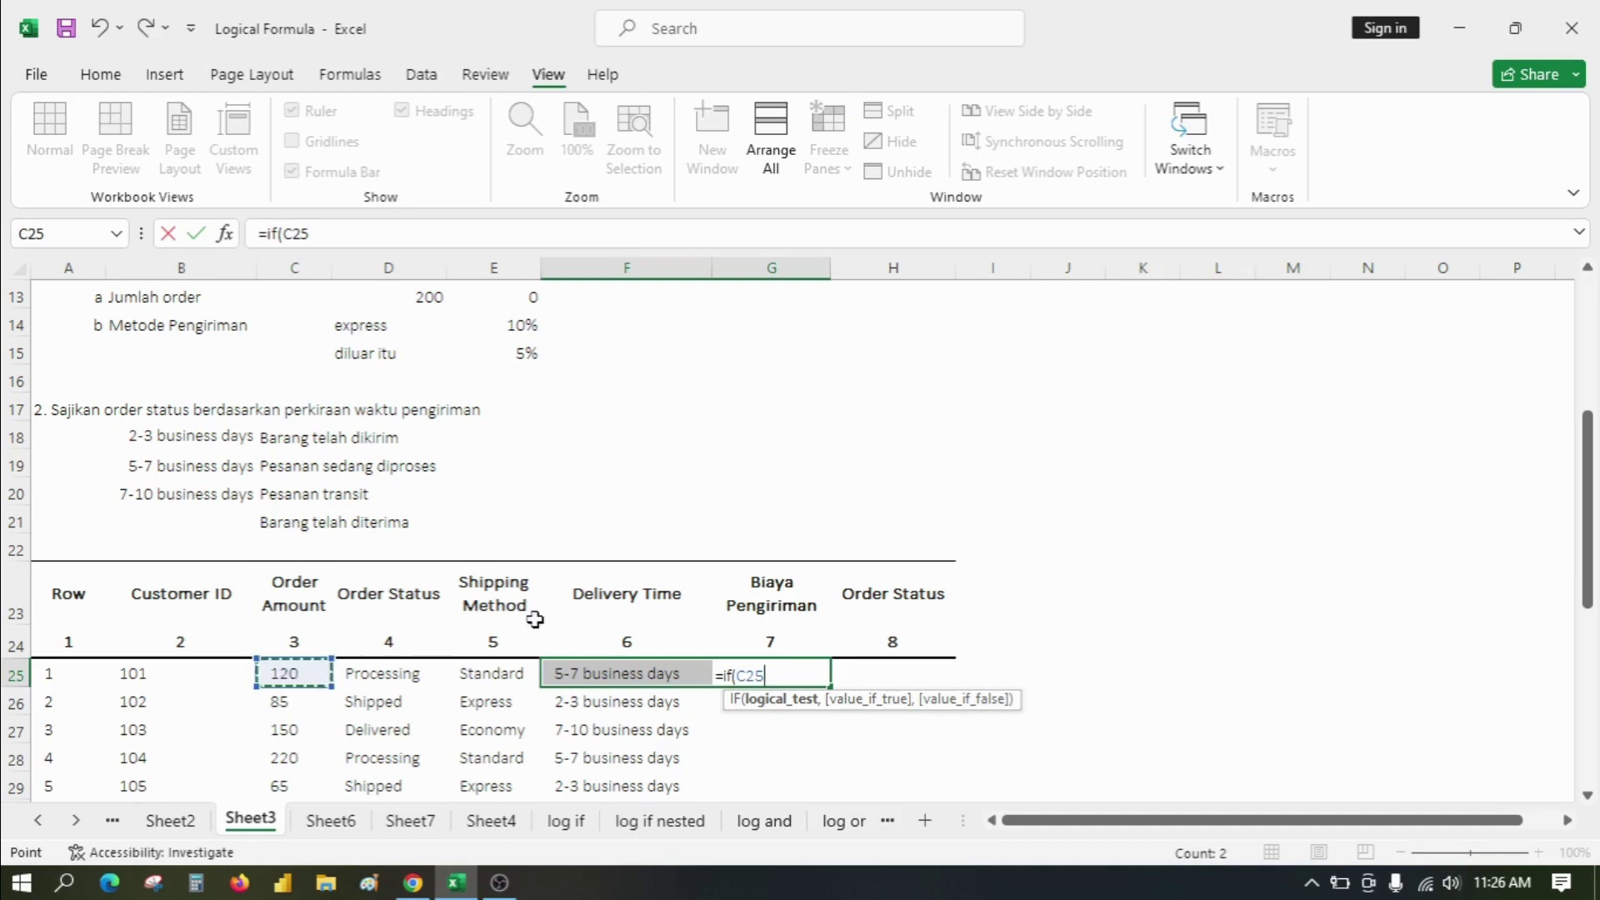
text(>=)
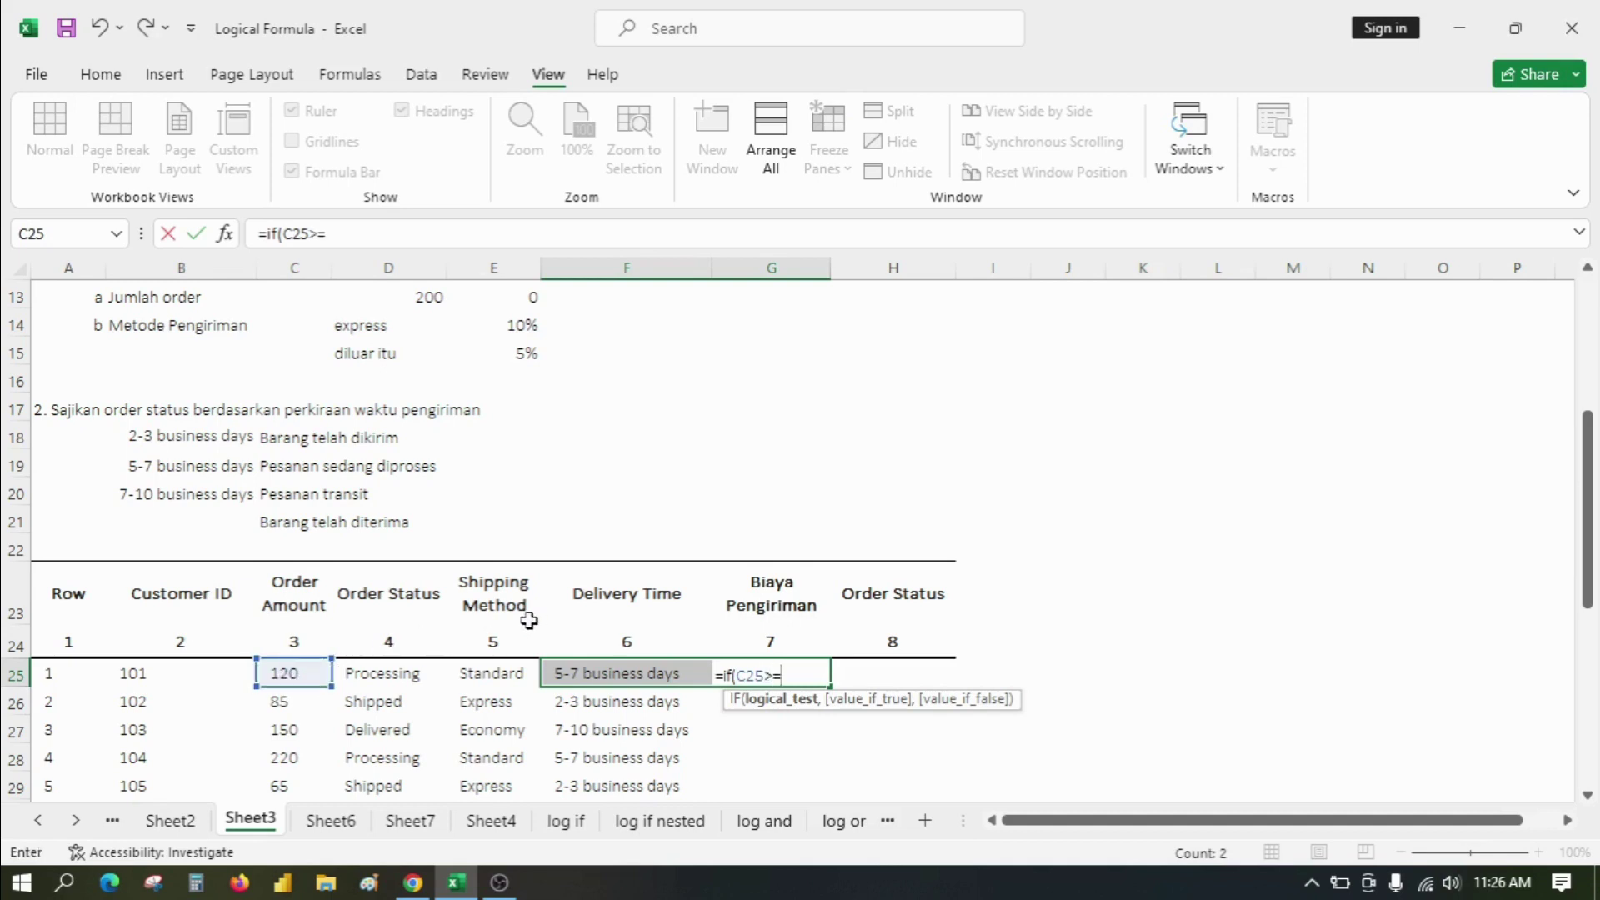
click(435, 297)
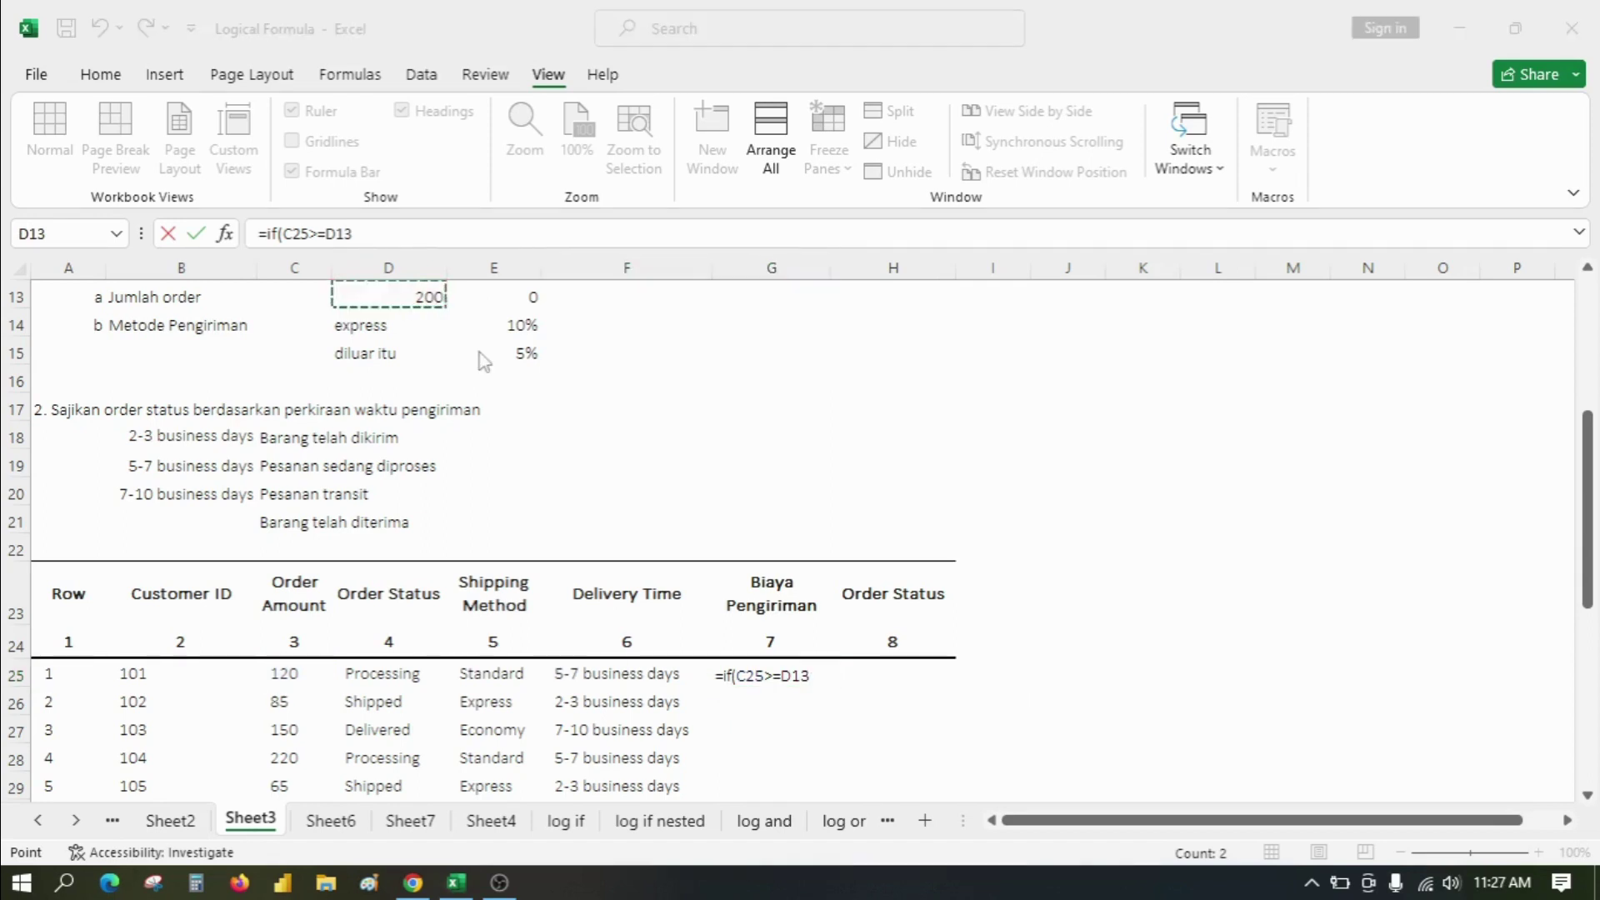
Make the threshold reference in the G25 formula absolute as $D$13 and set the value if true to $E$13.
key(super+p)
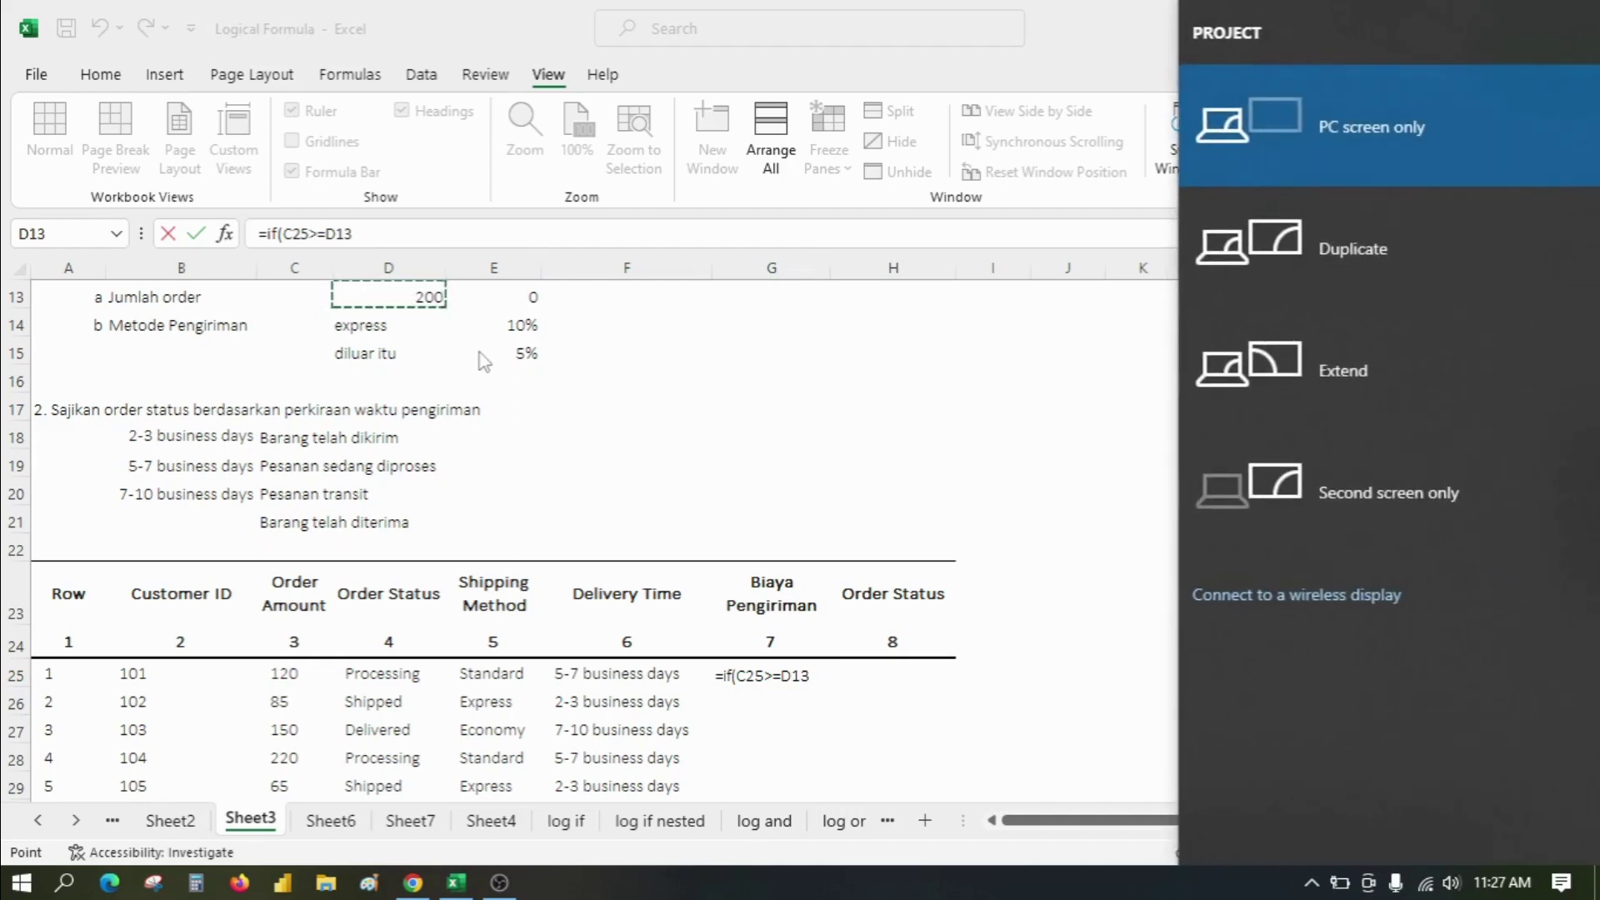
key(Escape)
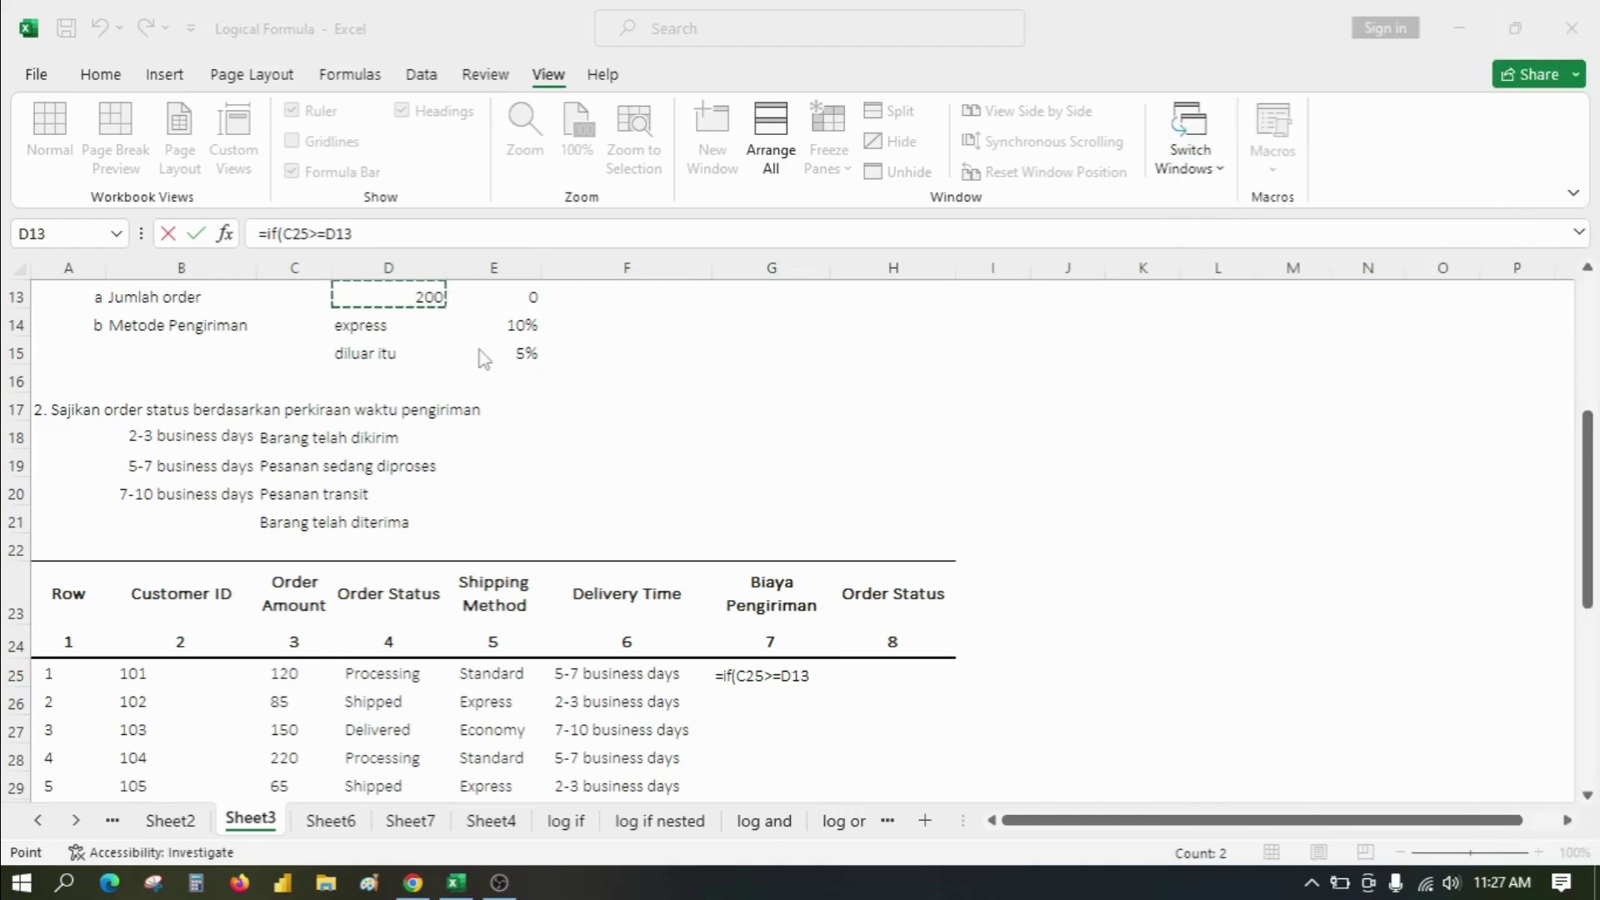
click(347, 237)
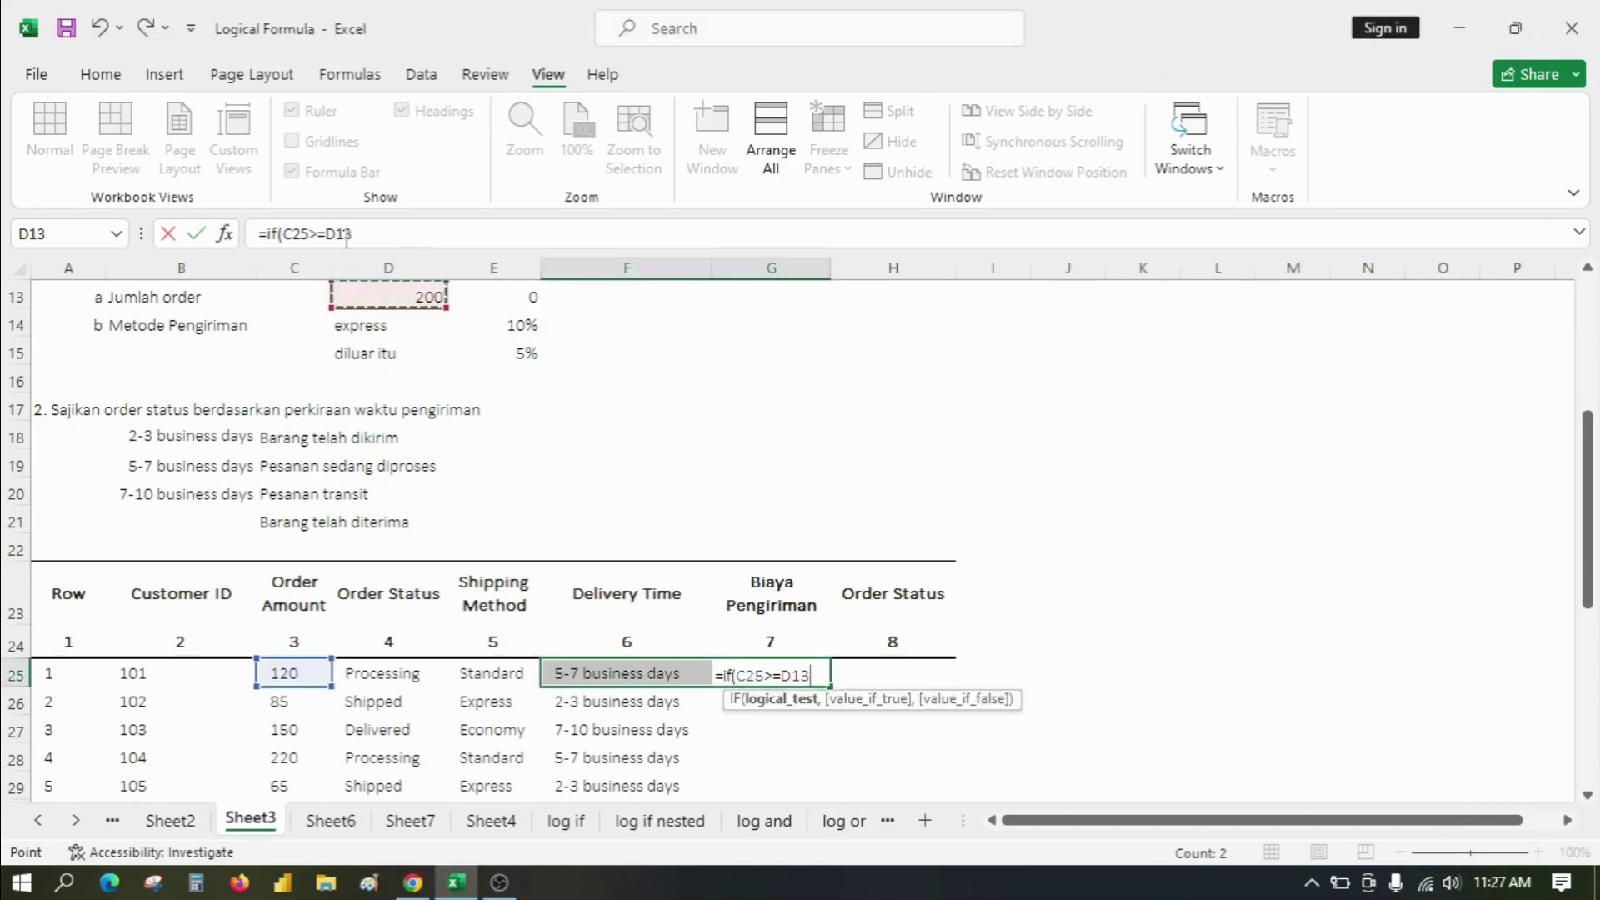
key(F4)
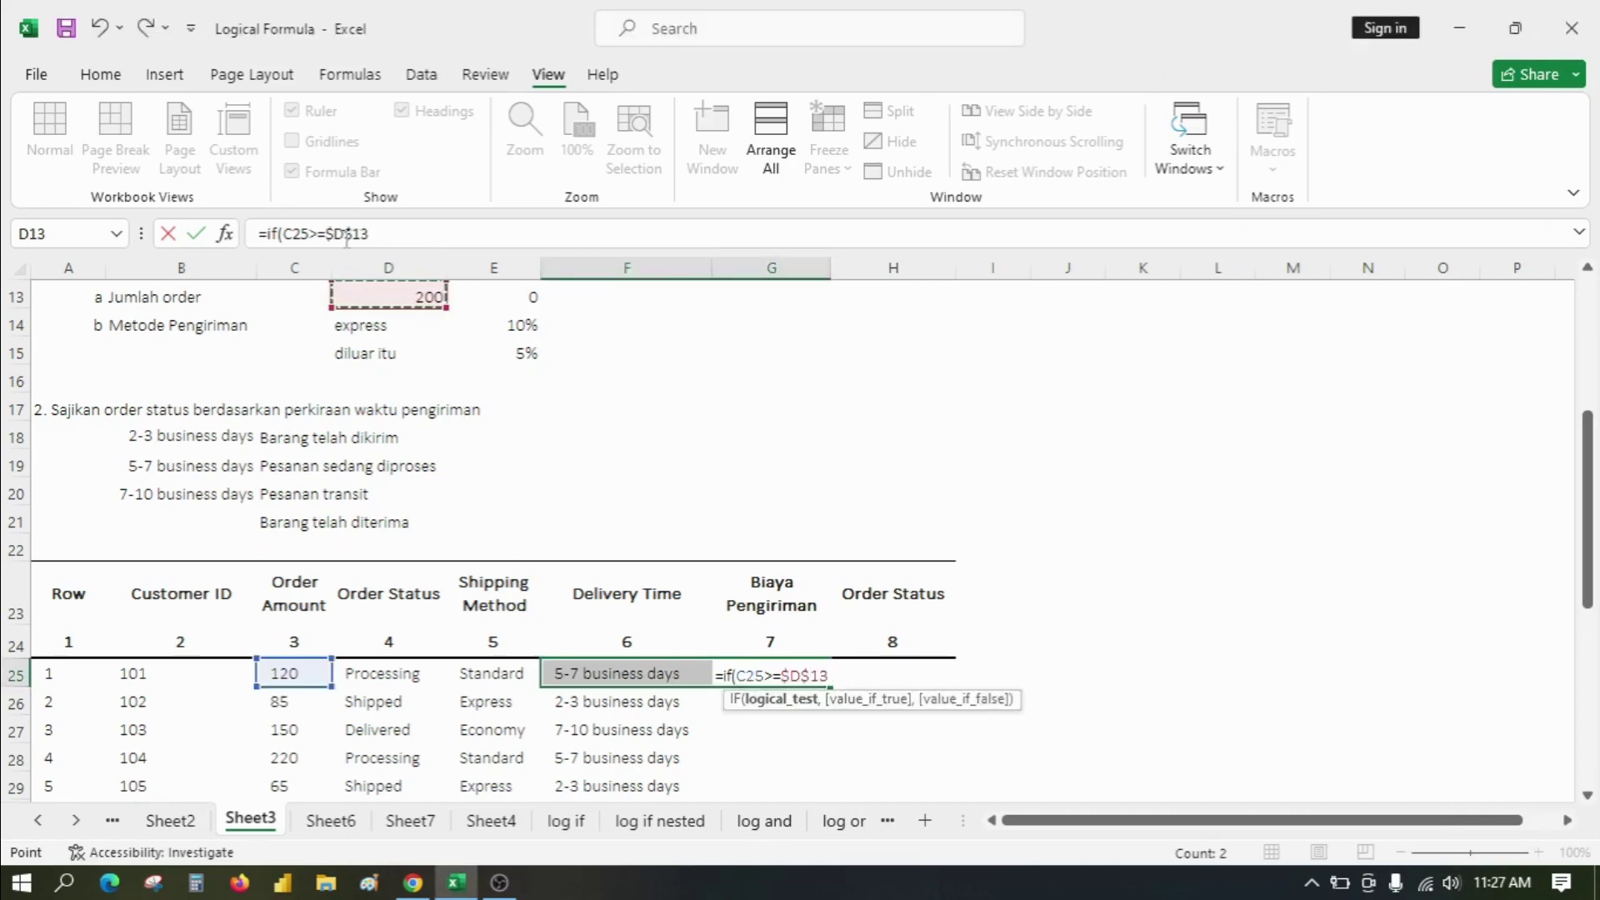
click(390, 233)
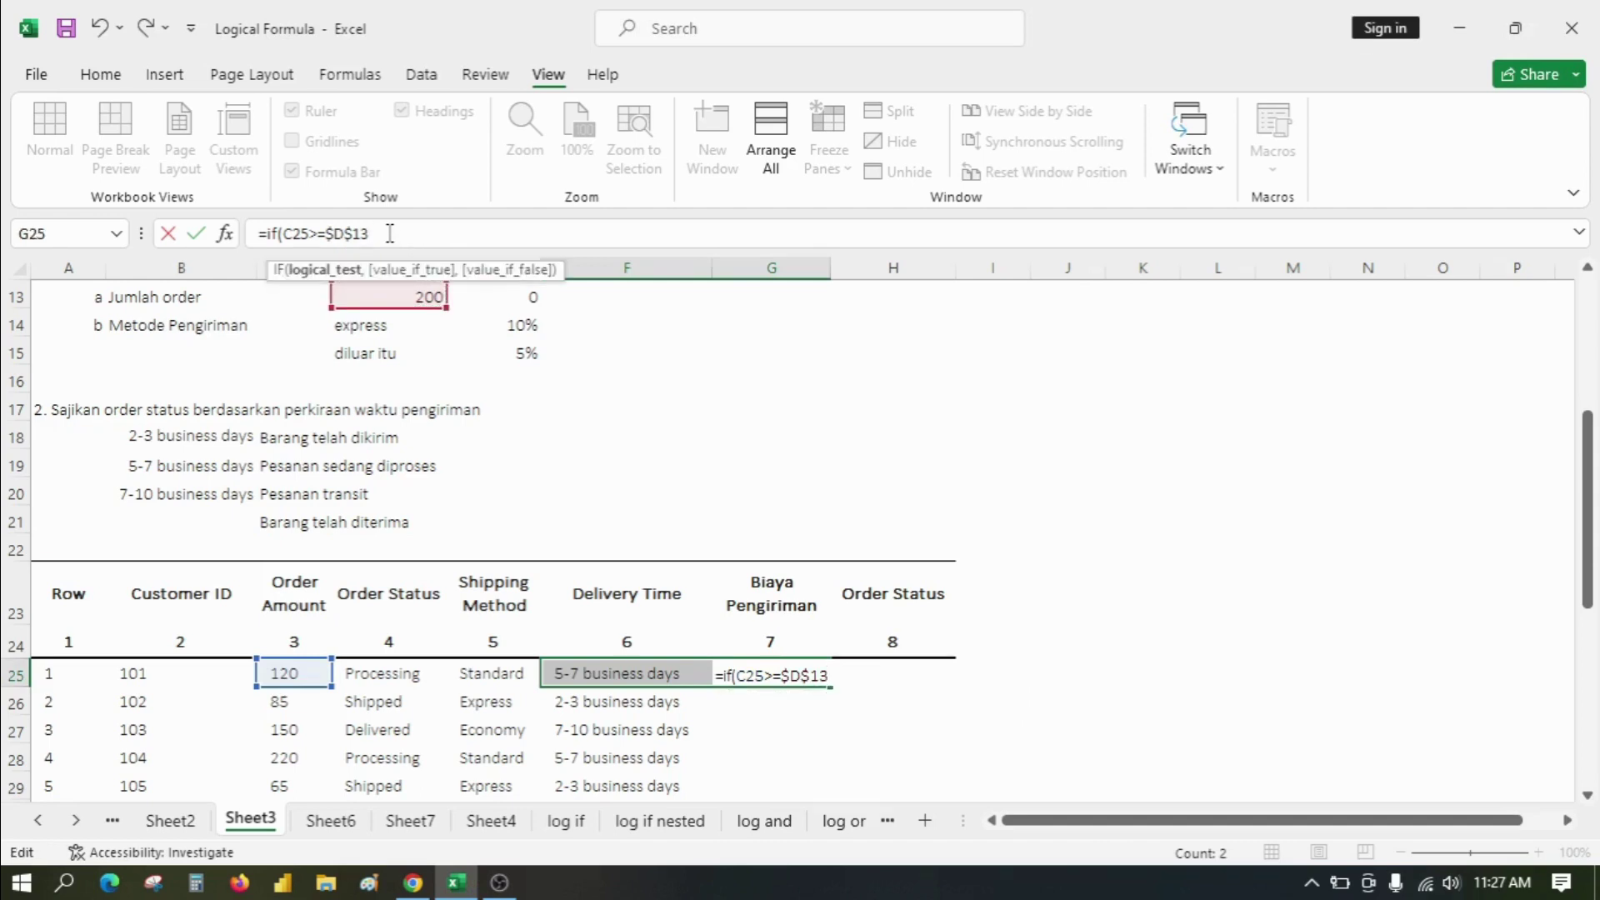
text(,)
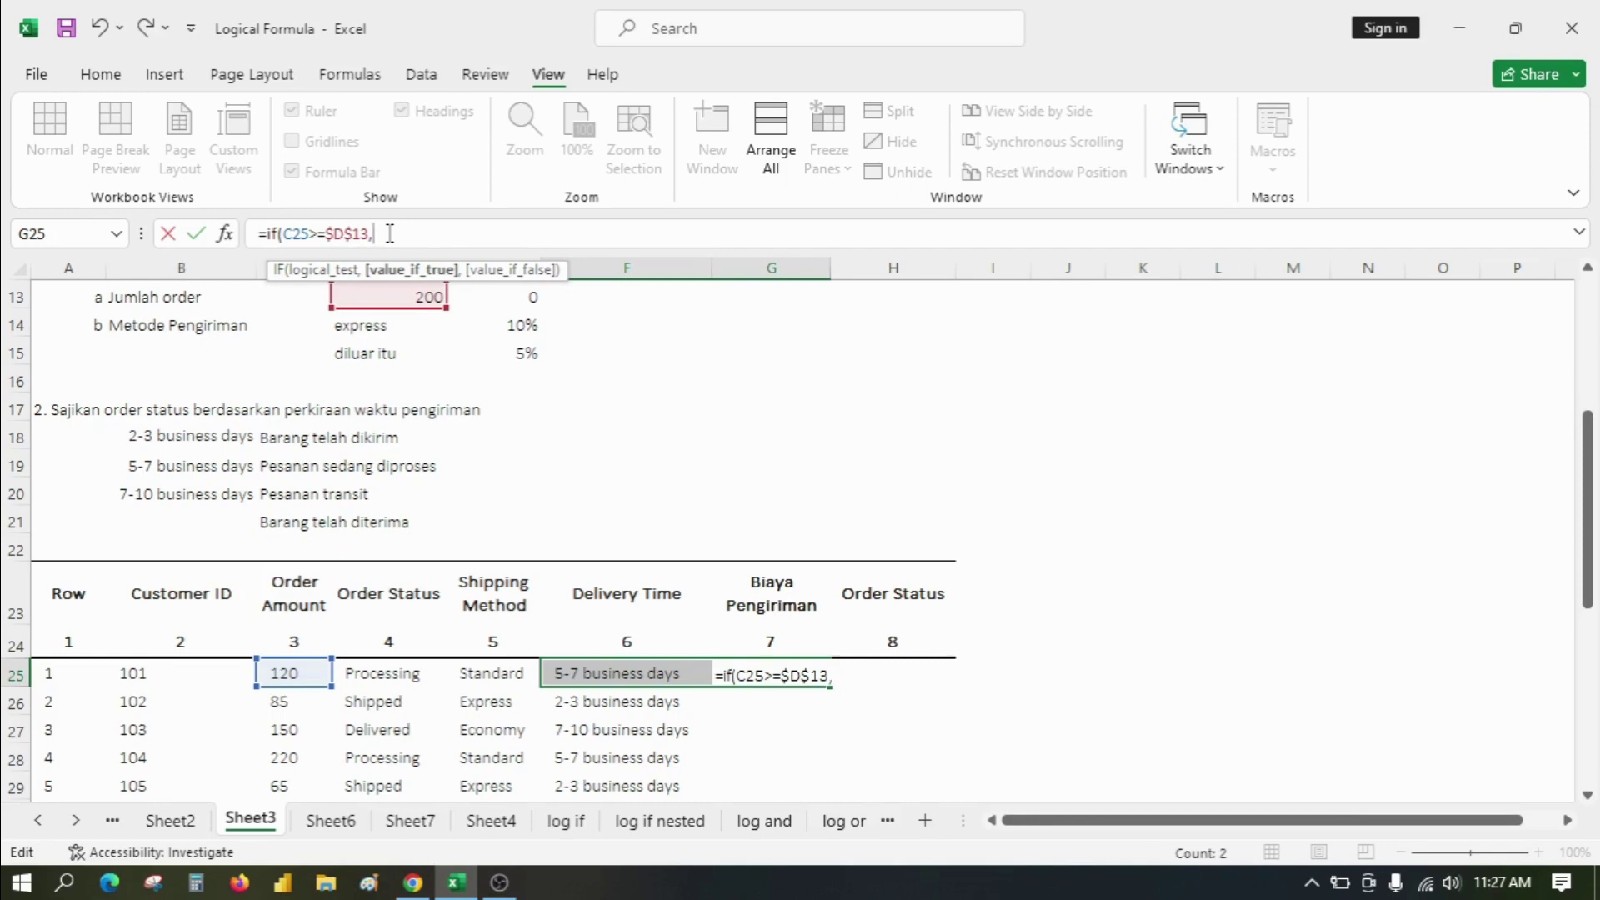
click(507, 298)
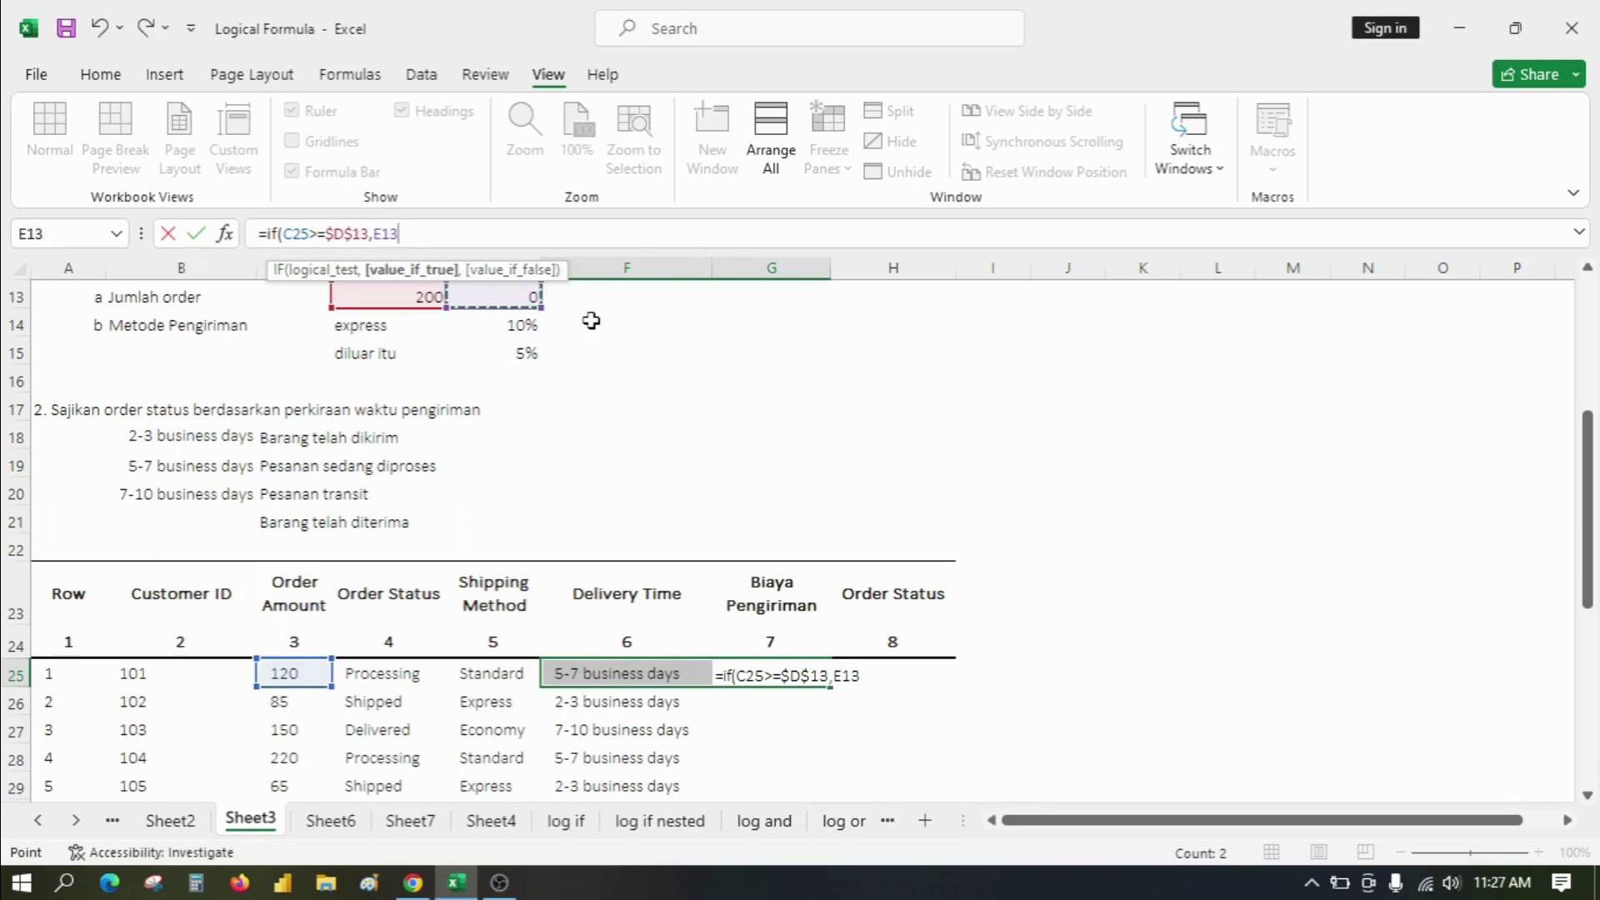
key(F4)
text(,)
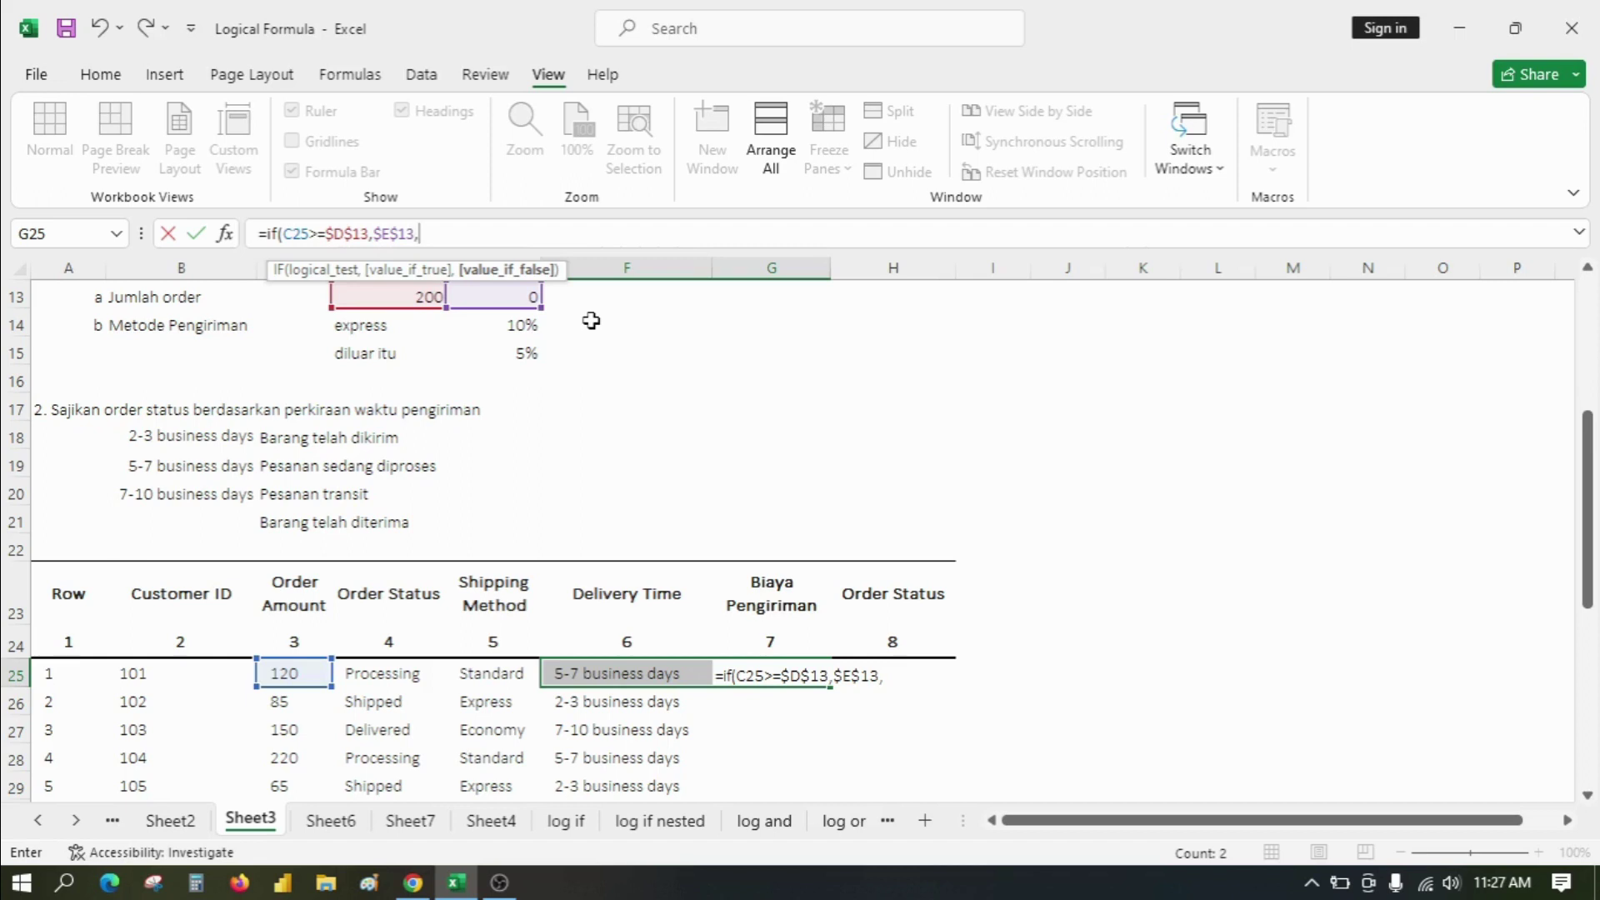
Nest a second IF as the value if false in G25, testing whether the shipping method E25 equals $D$14.
text(if)
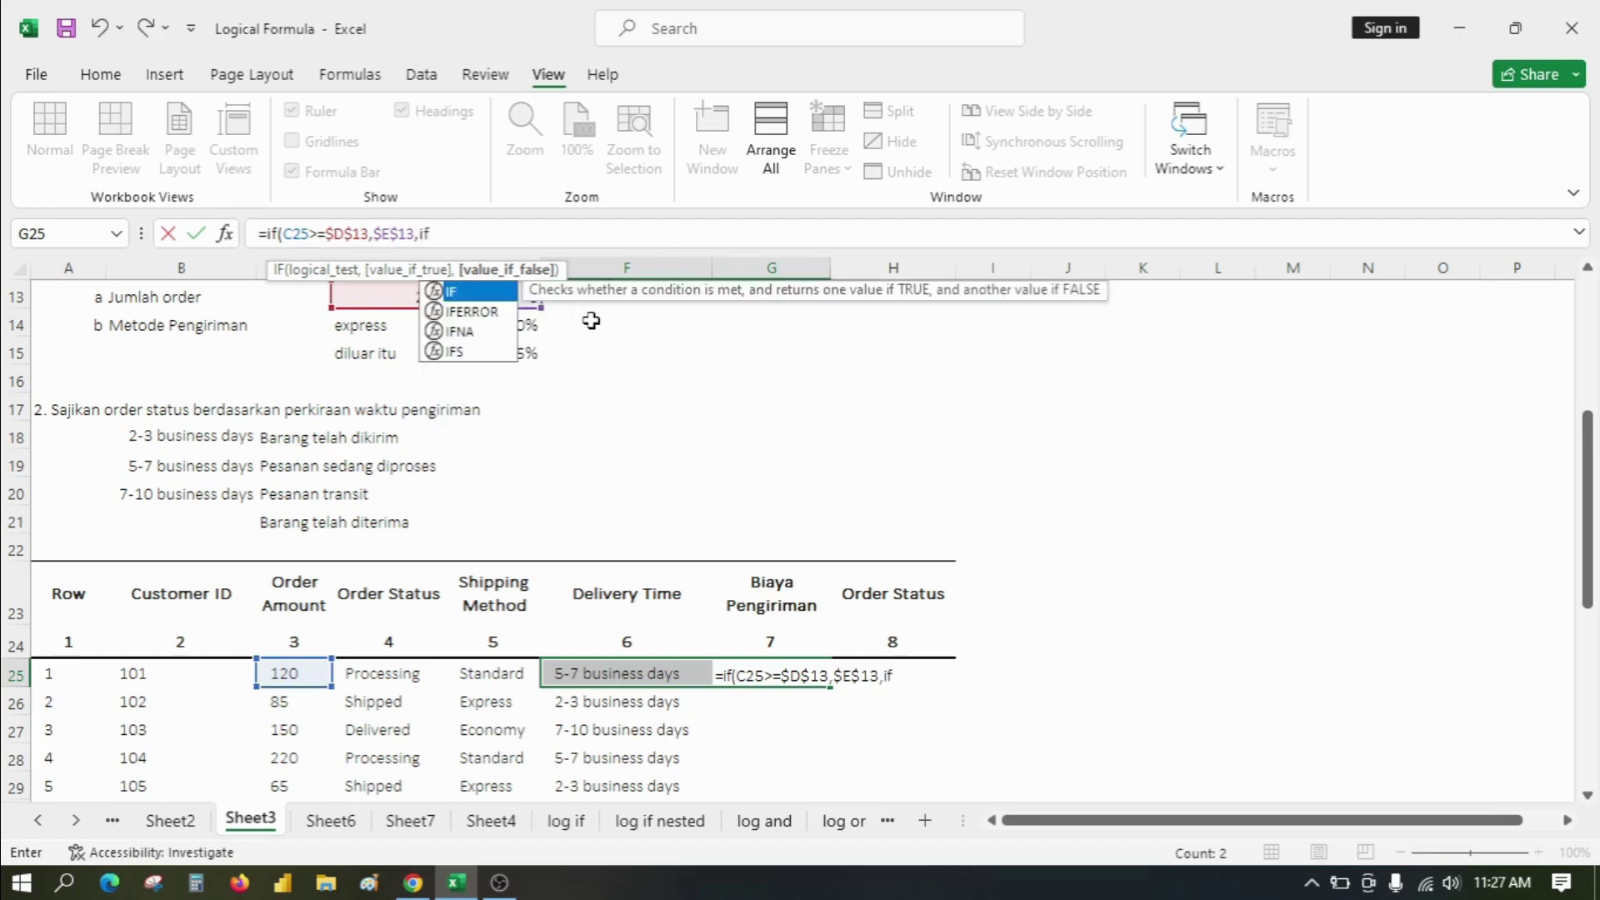
text(()
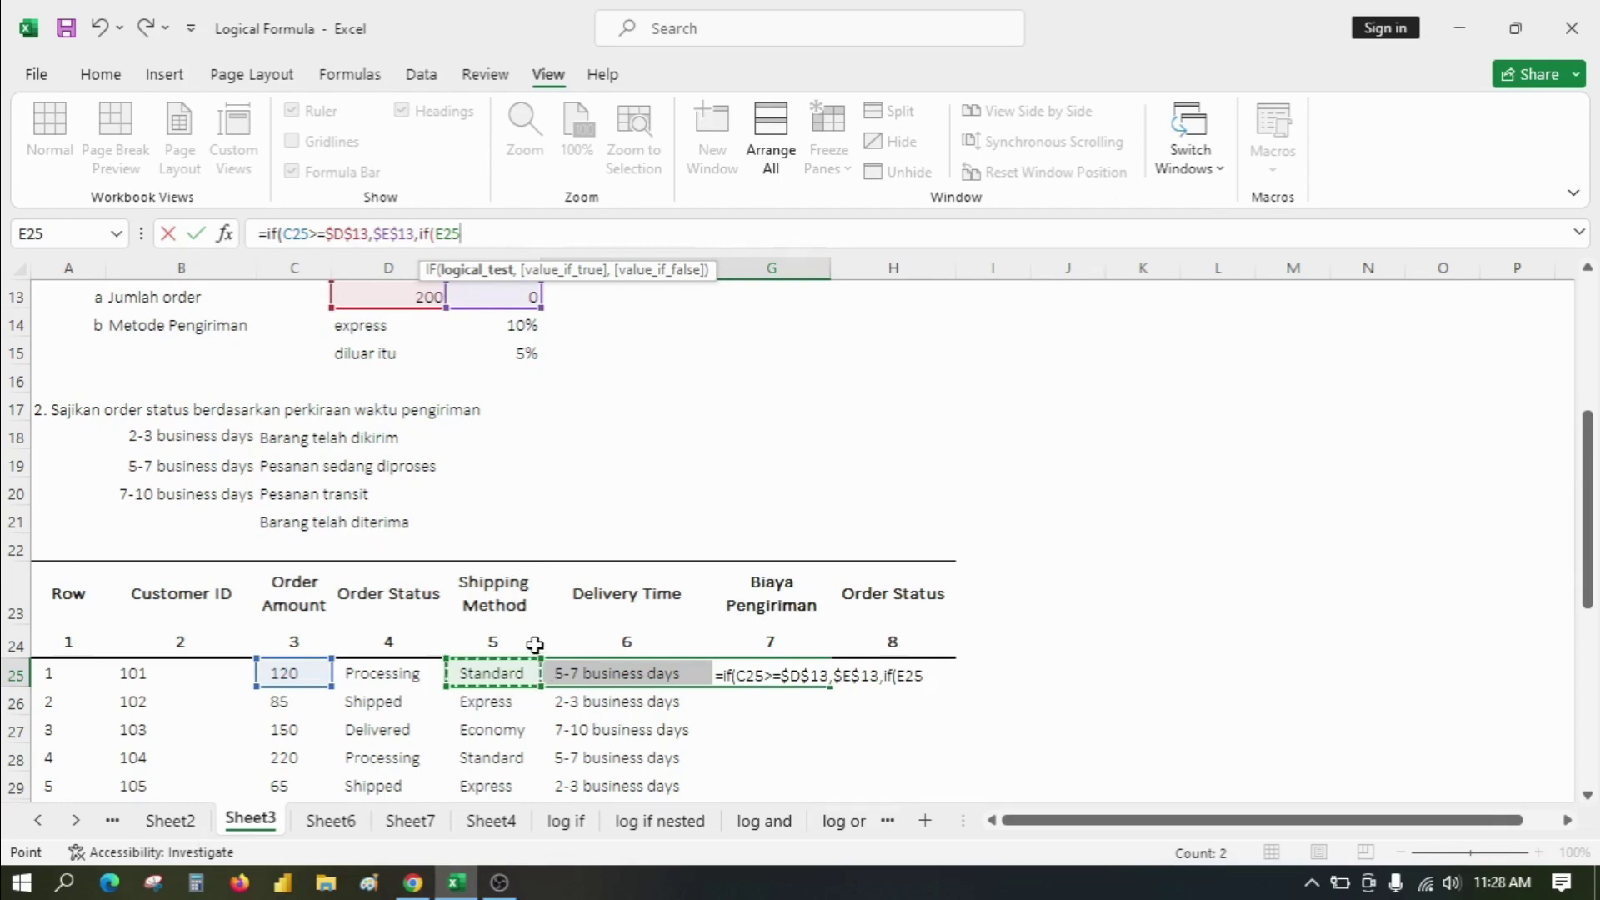
text(=)
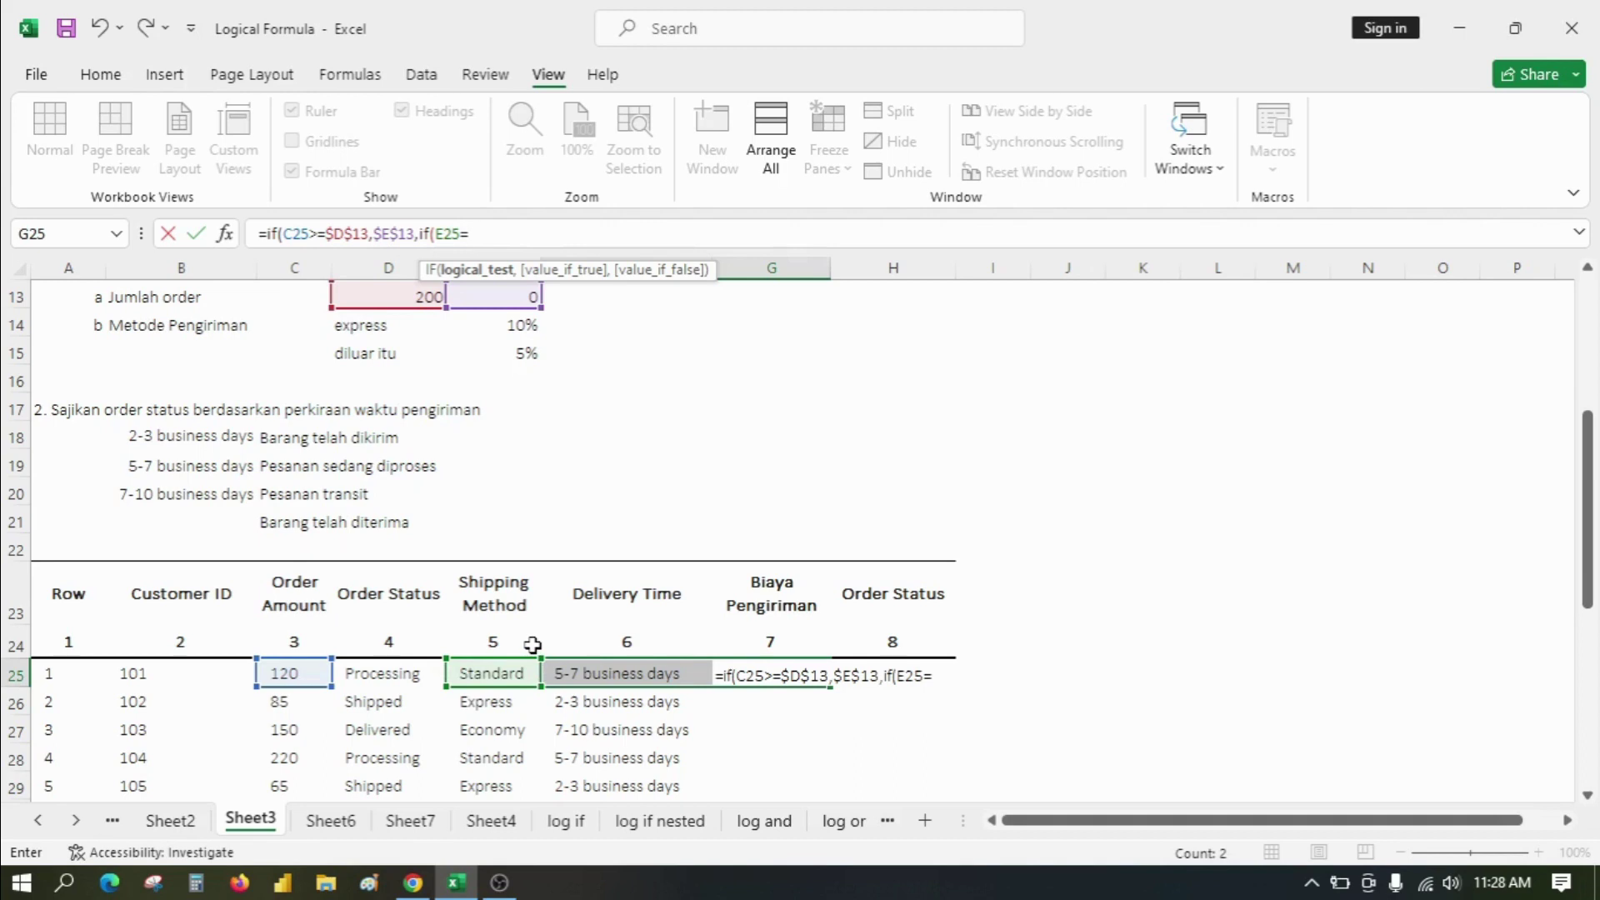
click(362, 328)
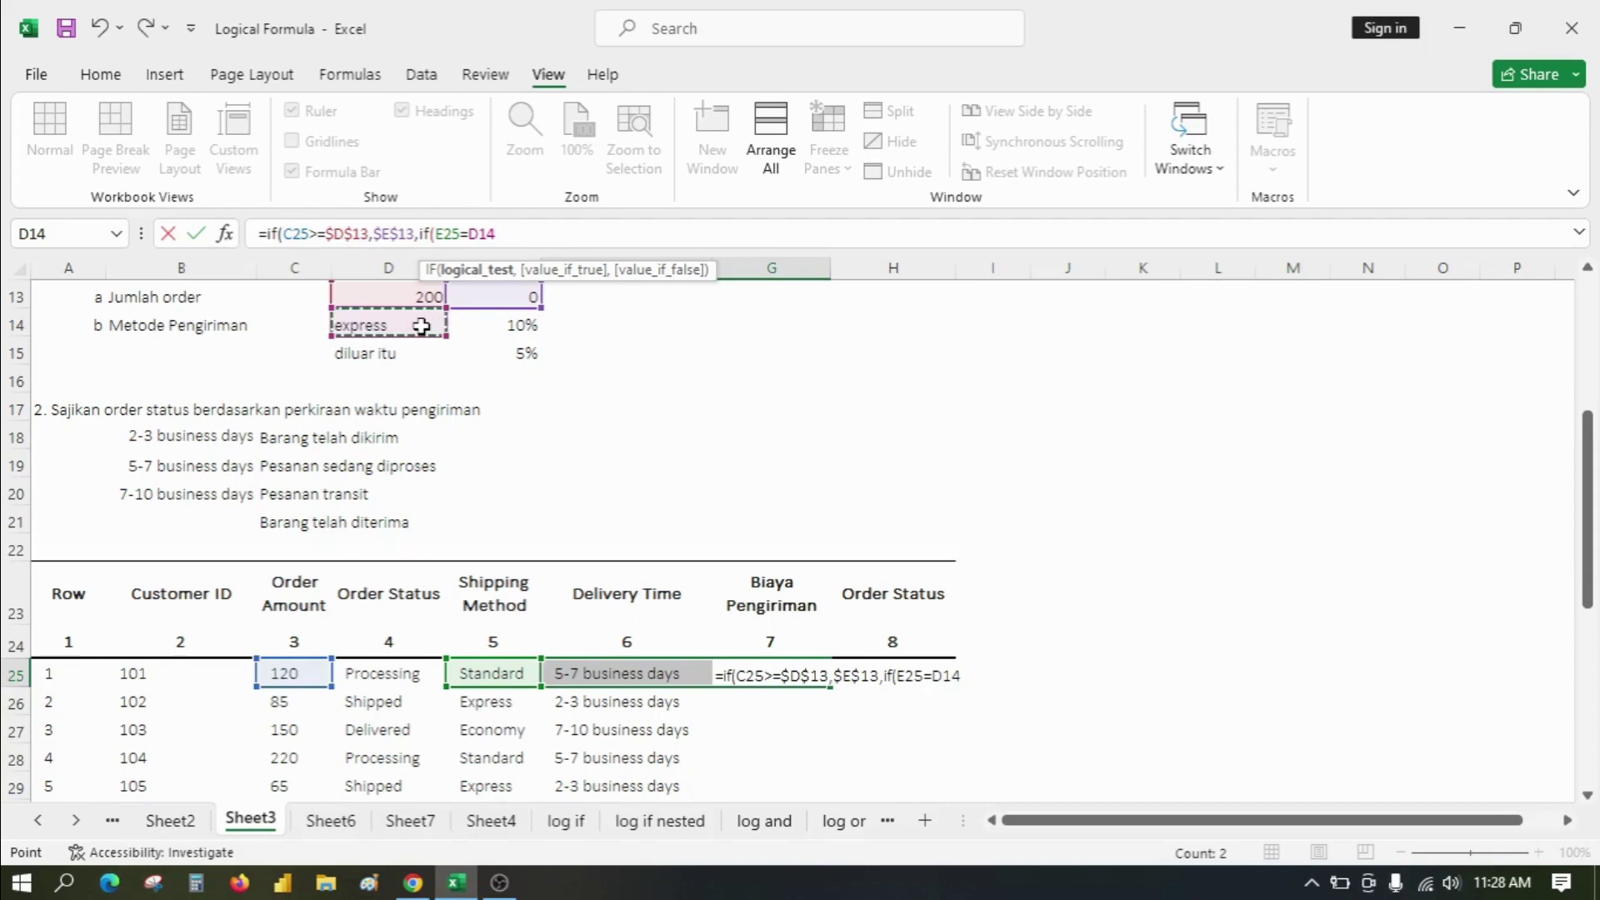
key(F4)
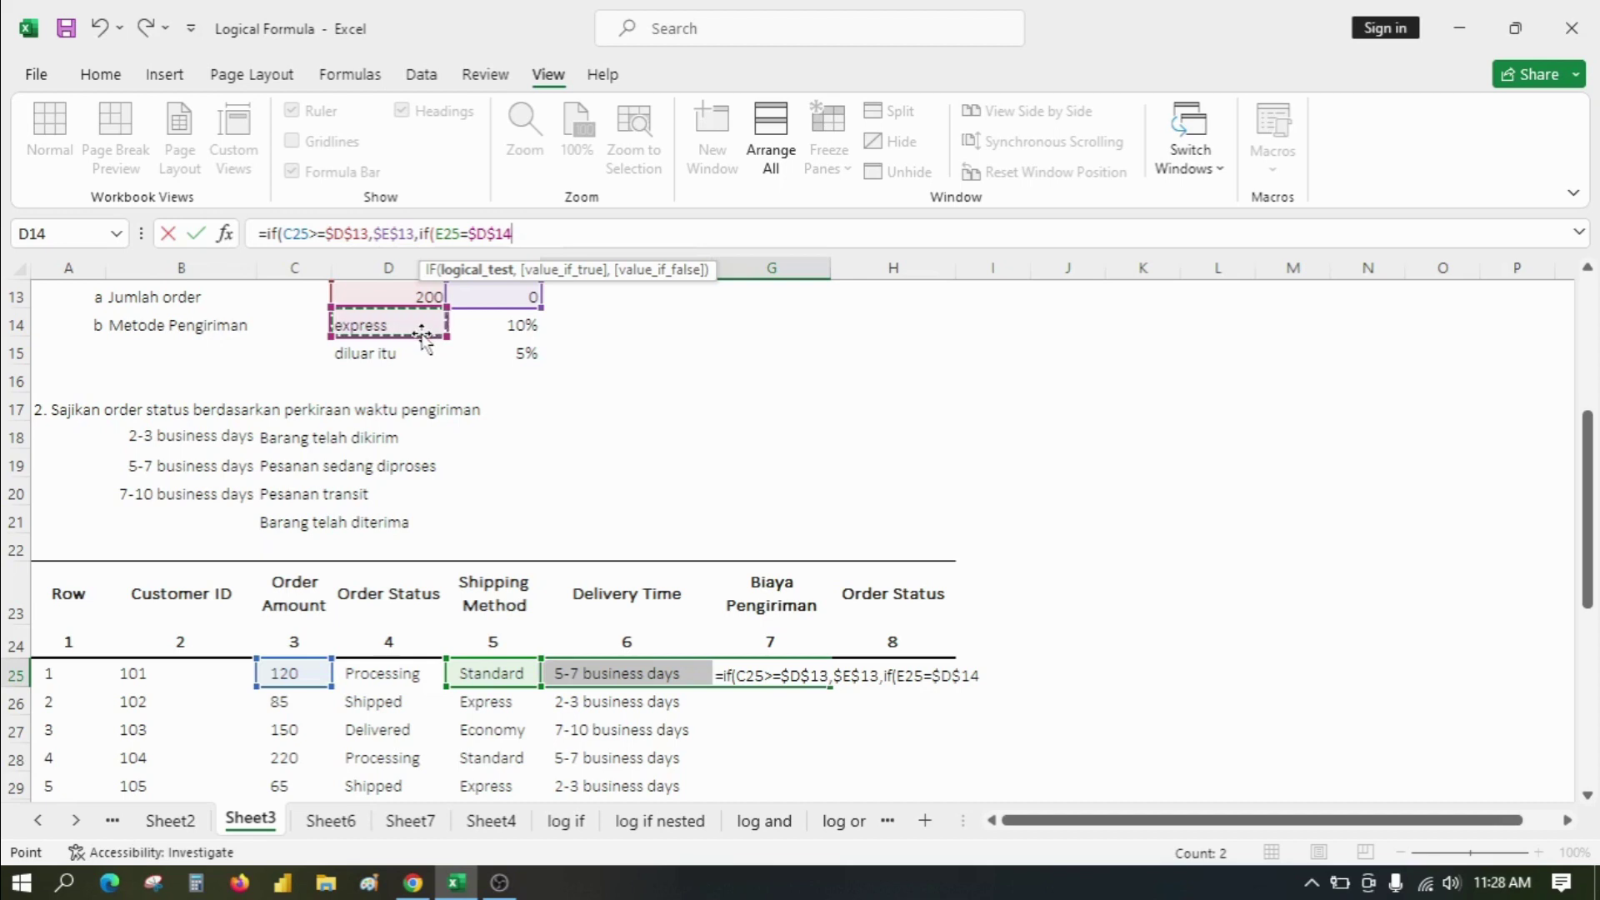
text(,)
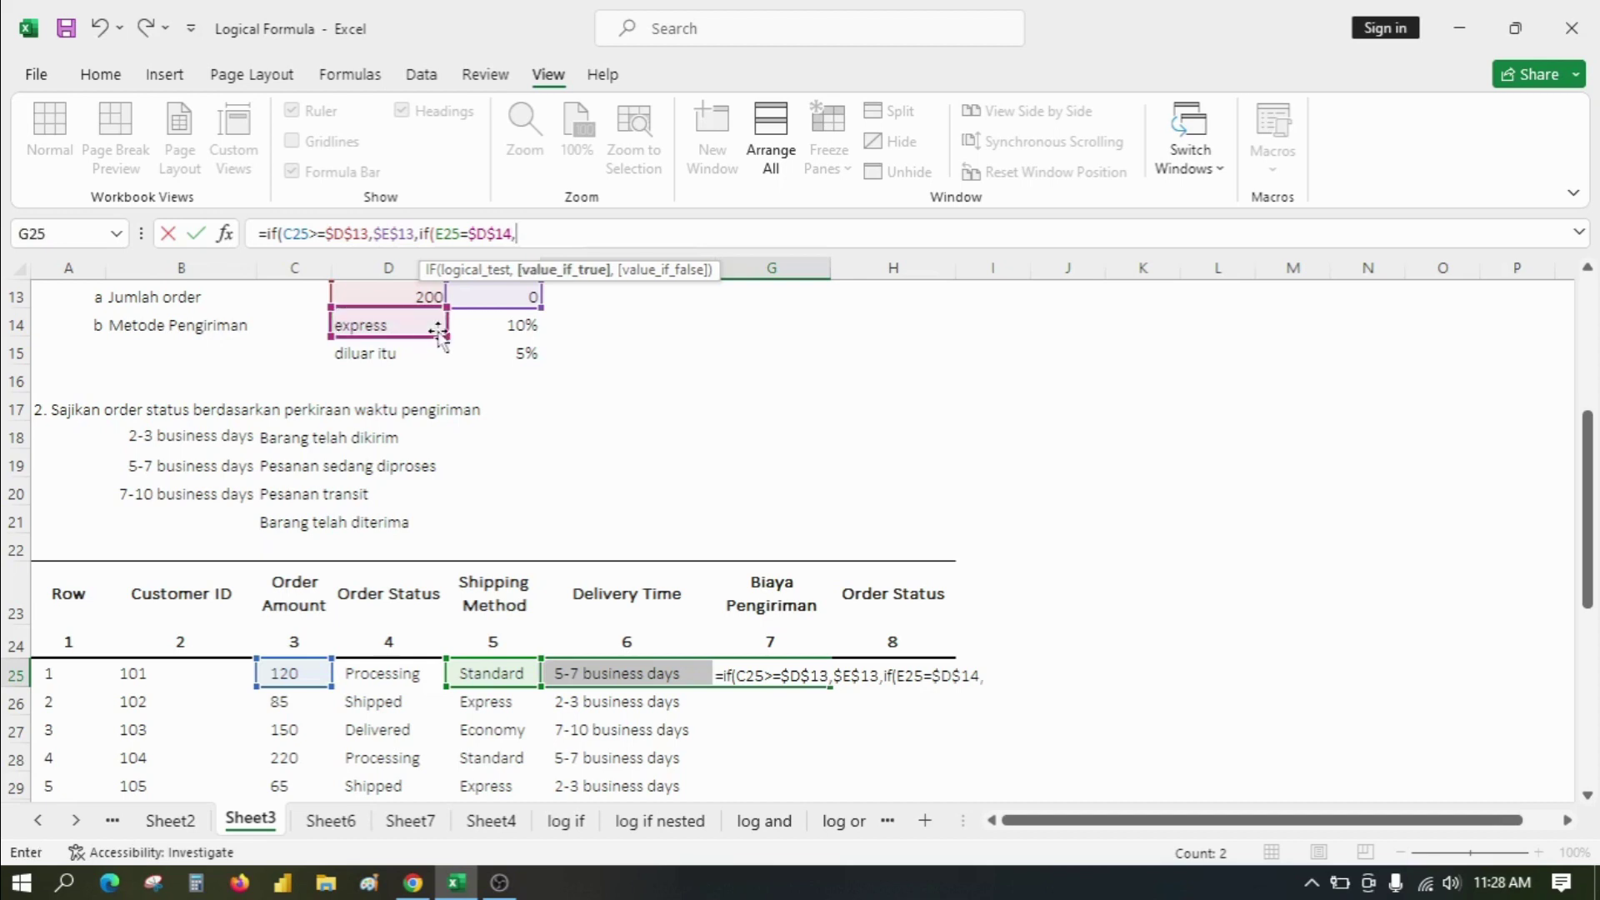
Set the nested IF's value if true to the express rate times the order amount, $E$14*C25.
click(506, 331)
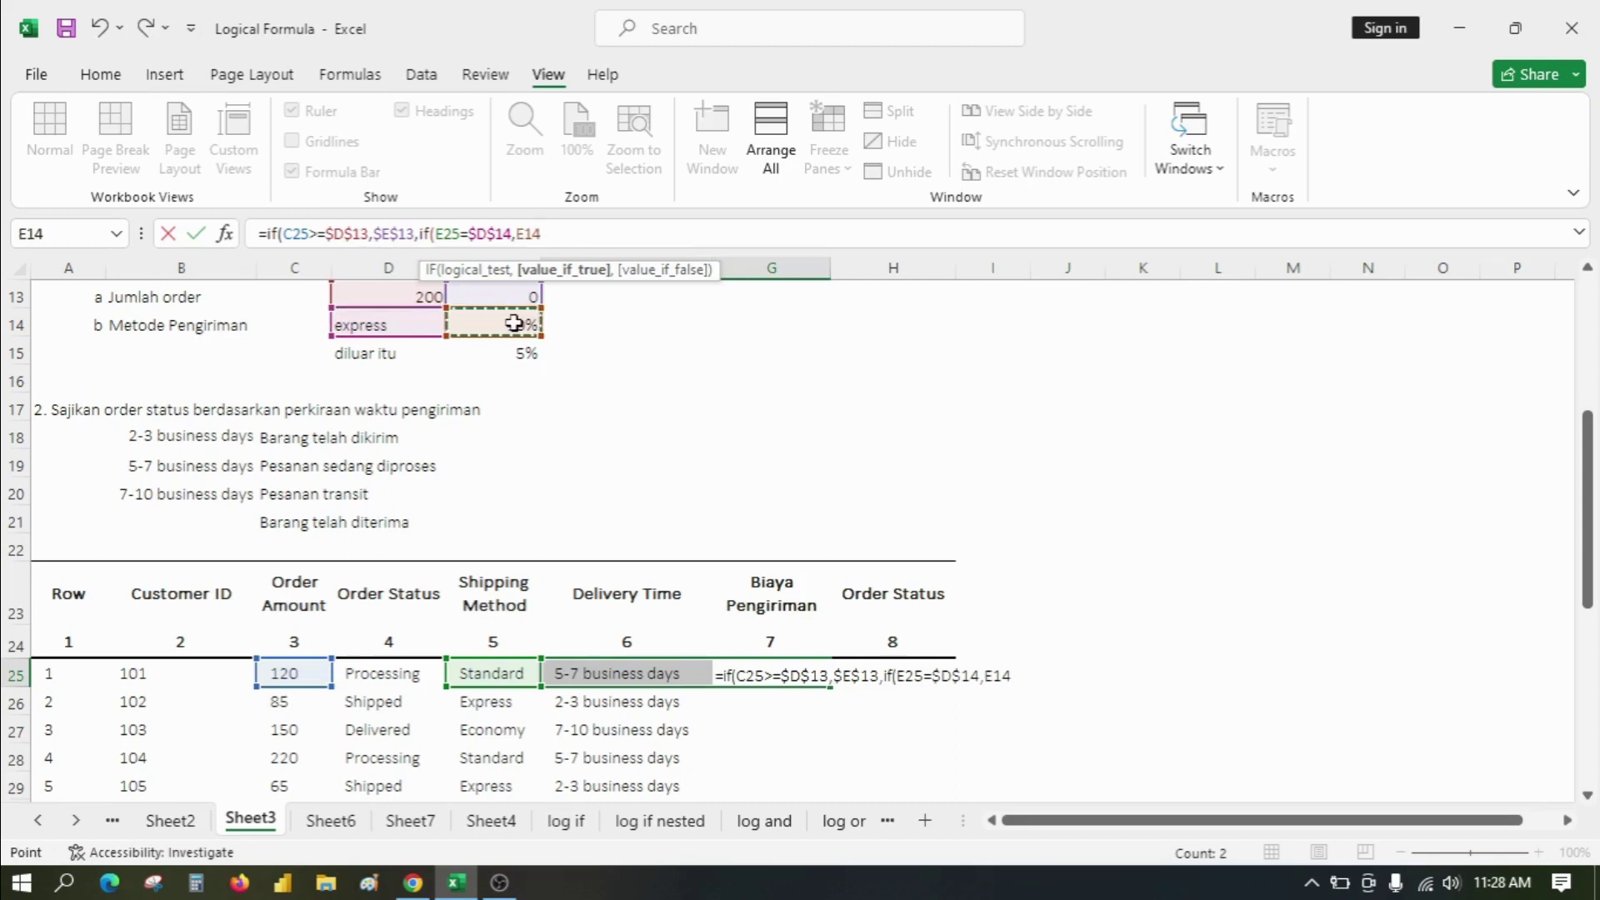
key(F4)
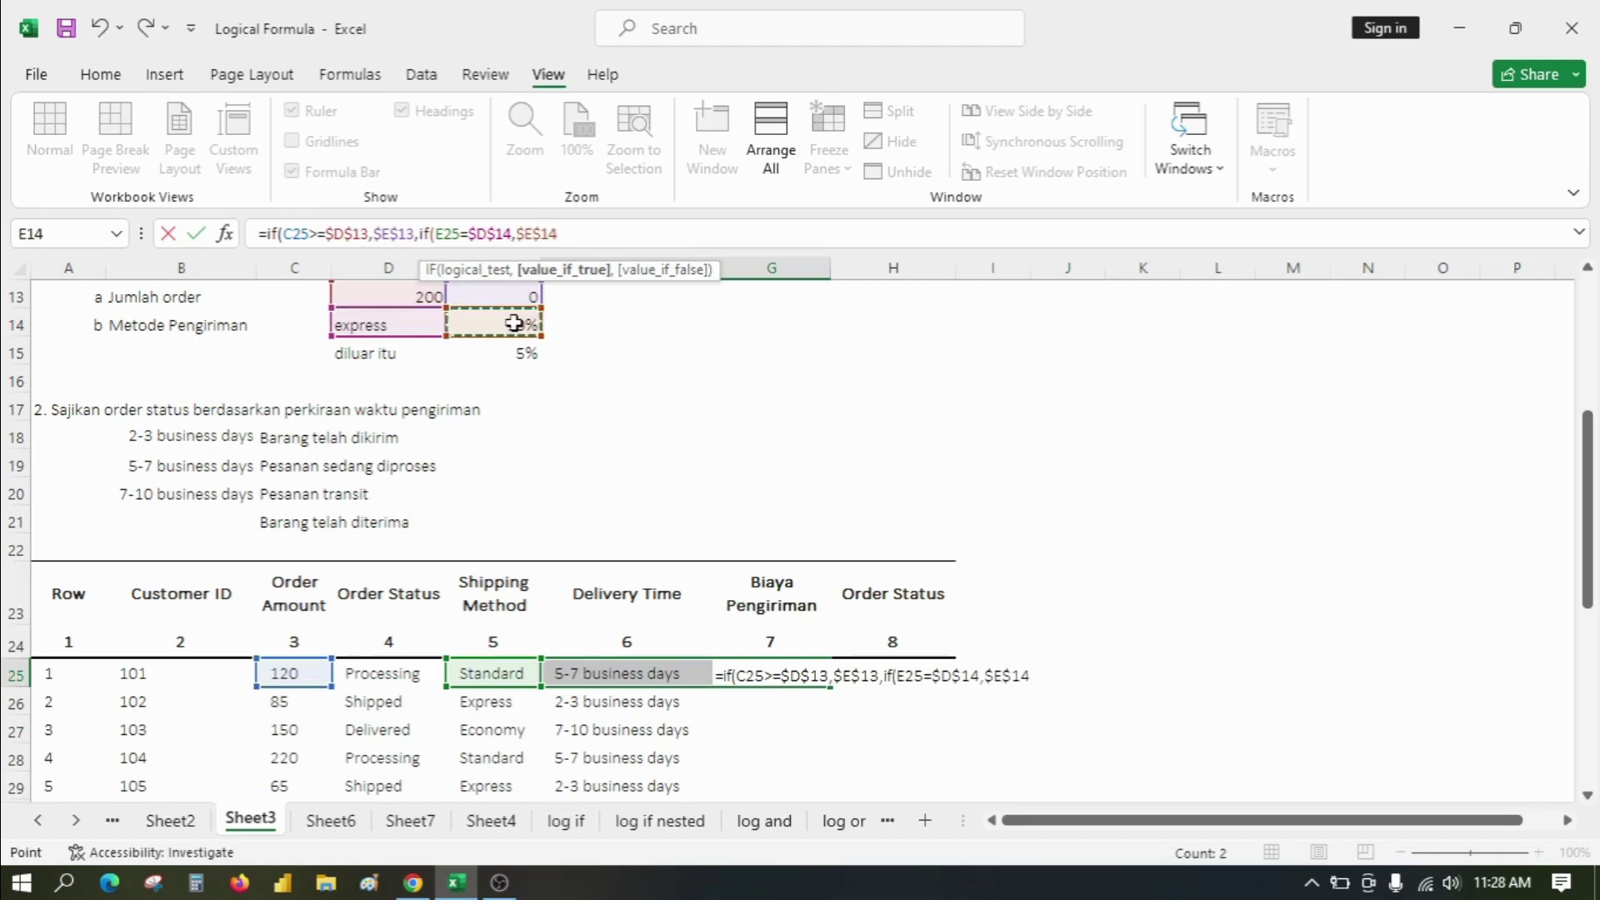
text(*)
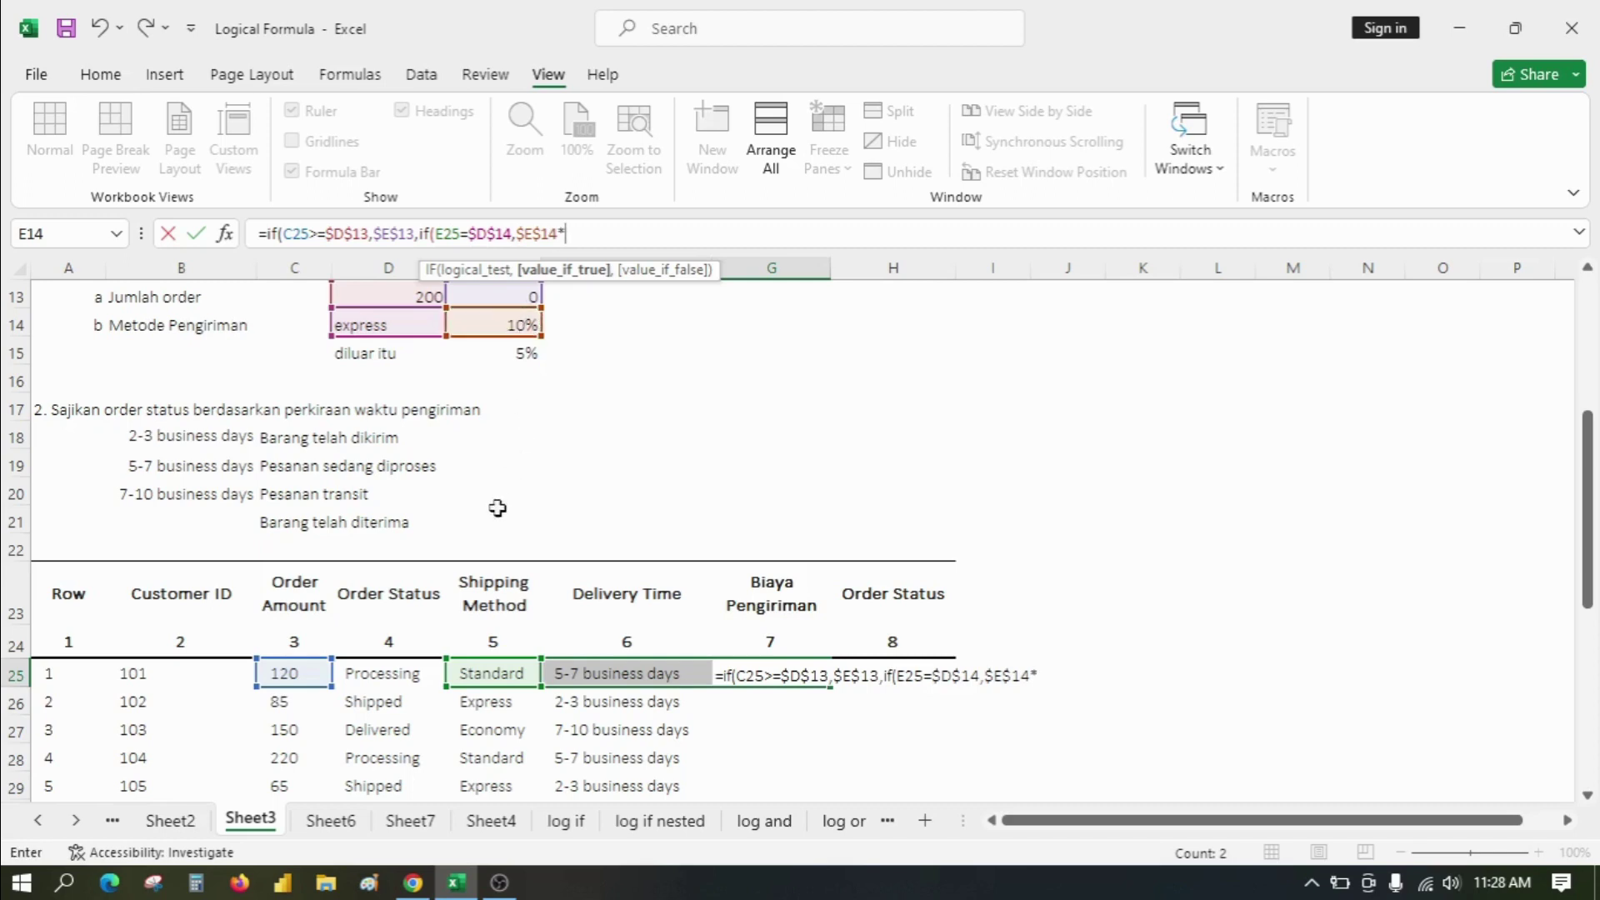
click(292, 679)
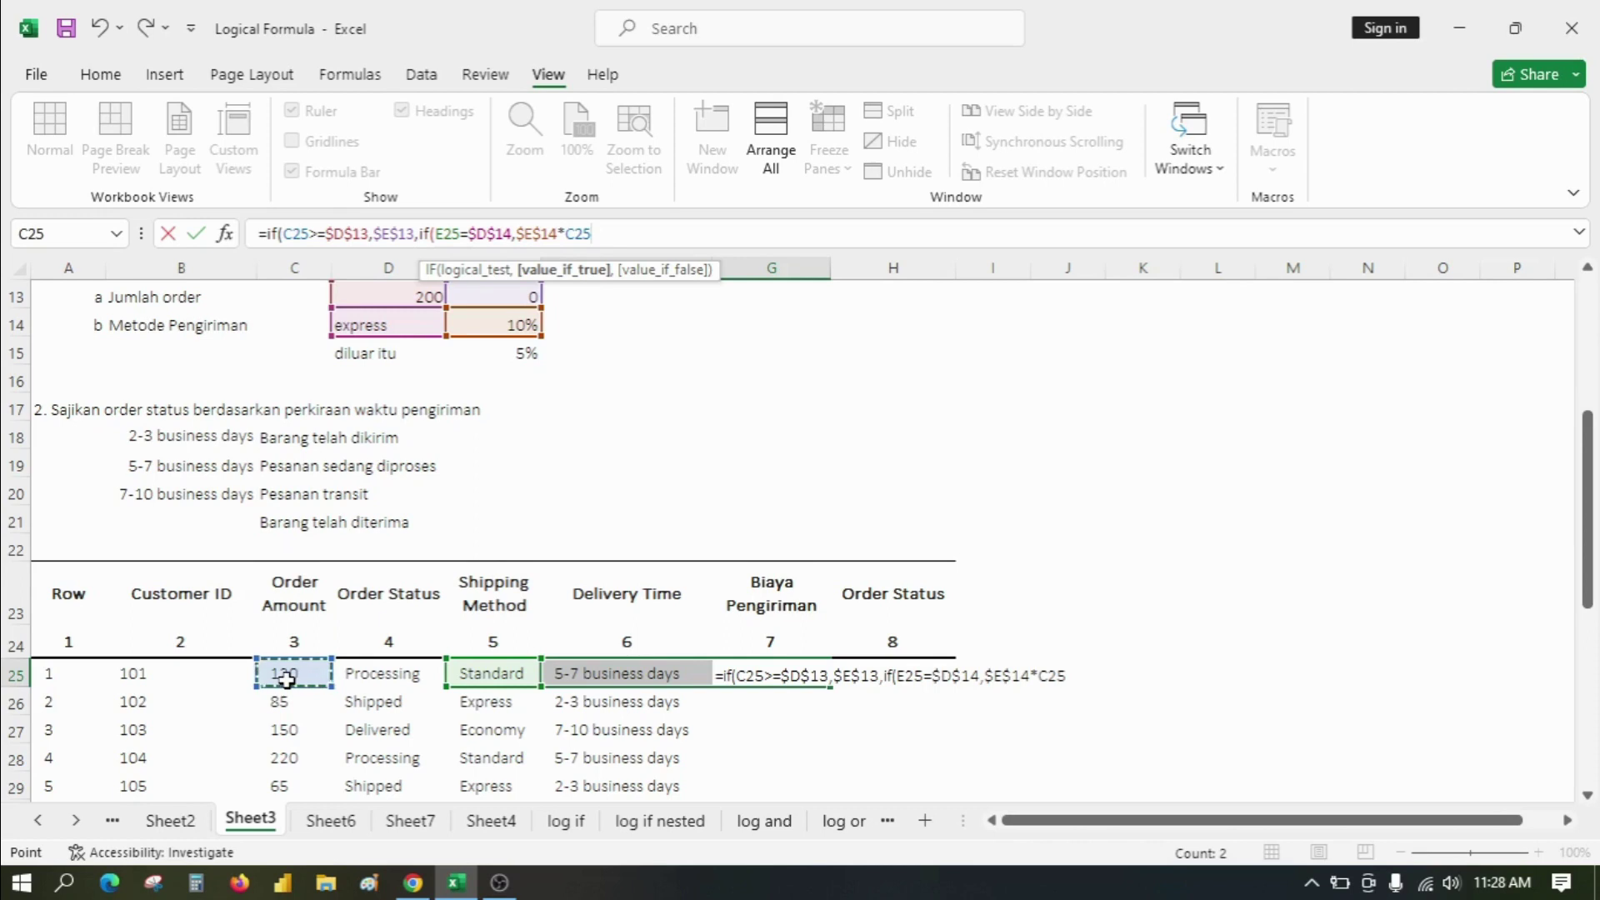
text(,)
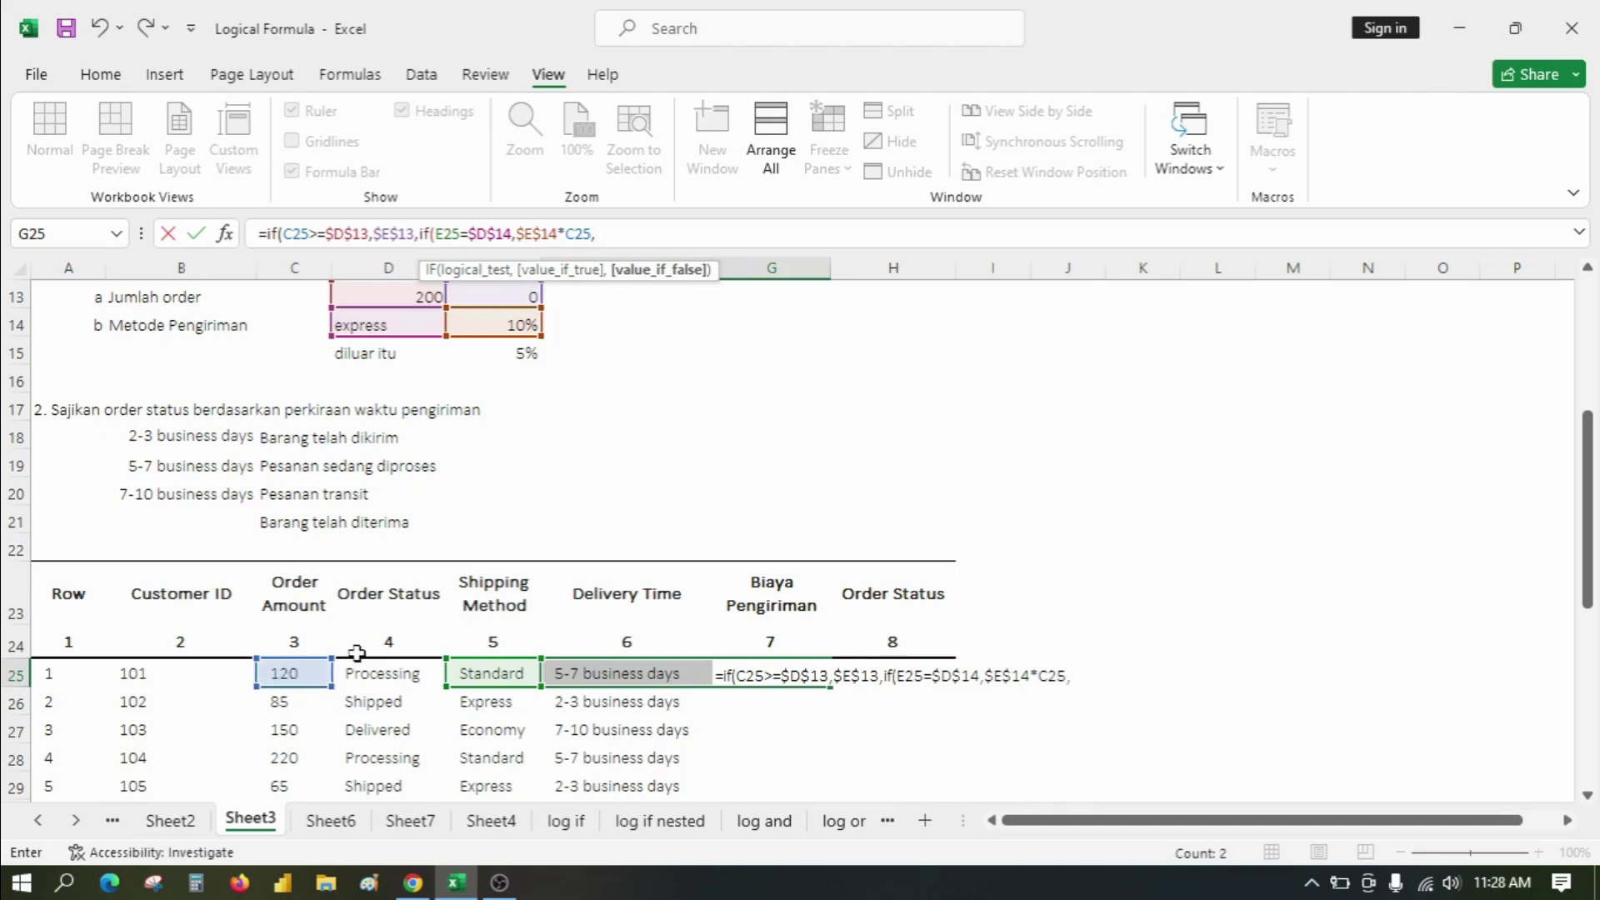
Set the nested IF's value if false to $E$15*C25 and commit the G25 formula, accepting the suggested correction for the missing closing parentheses.
click(525, 352)
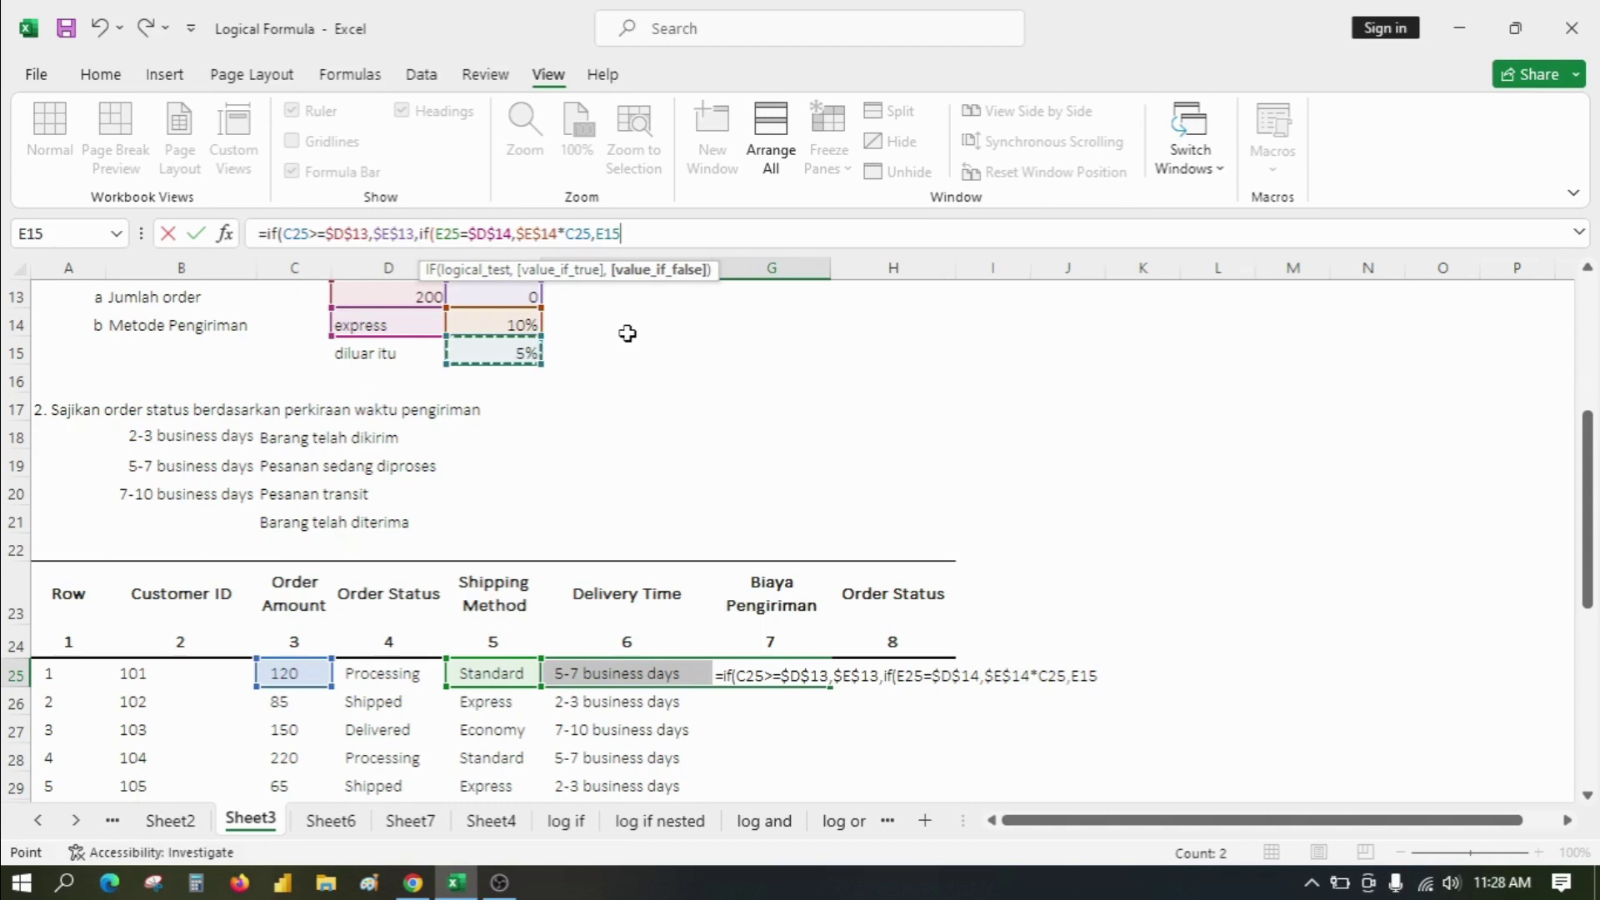
key(F4)
text(*)
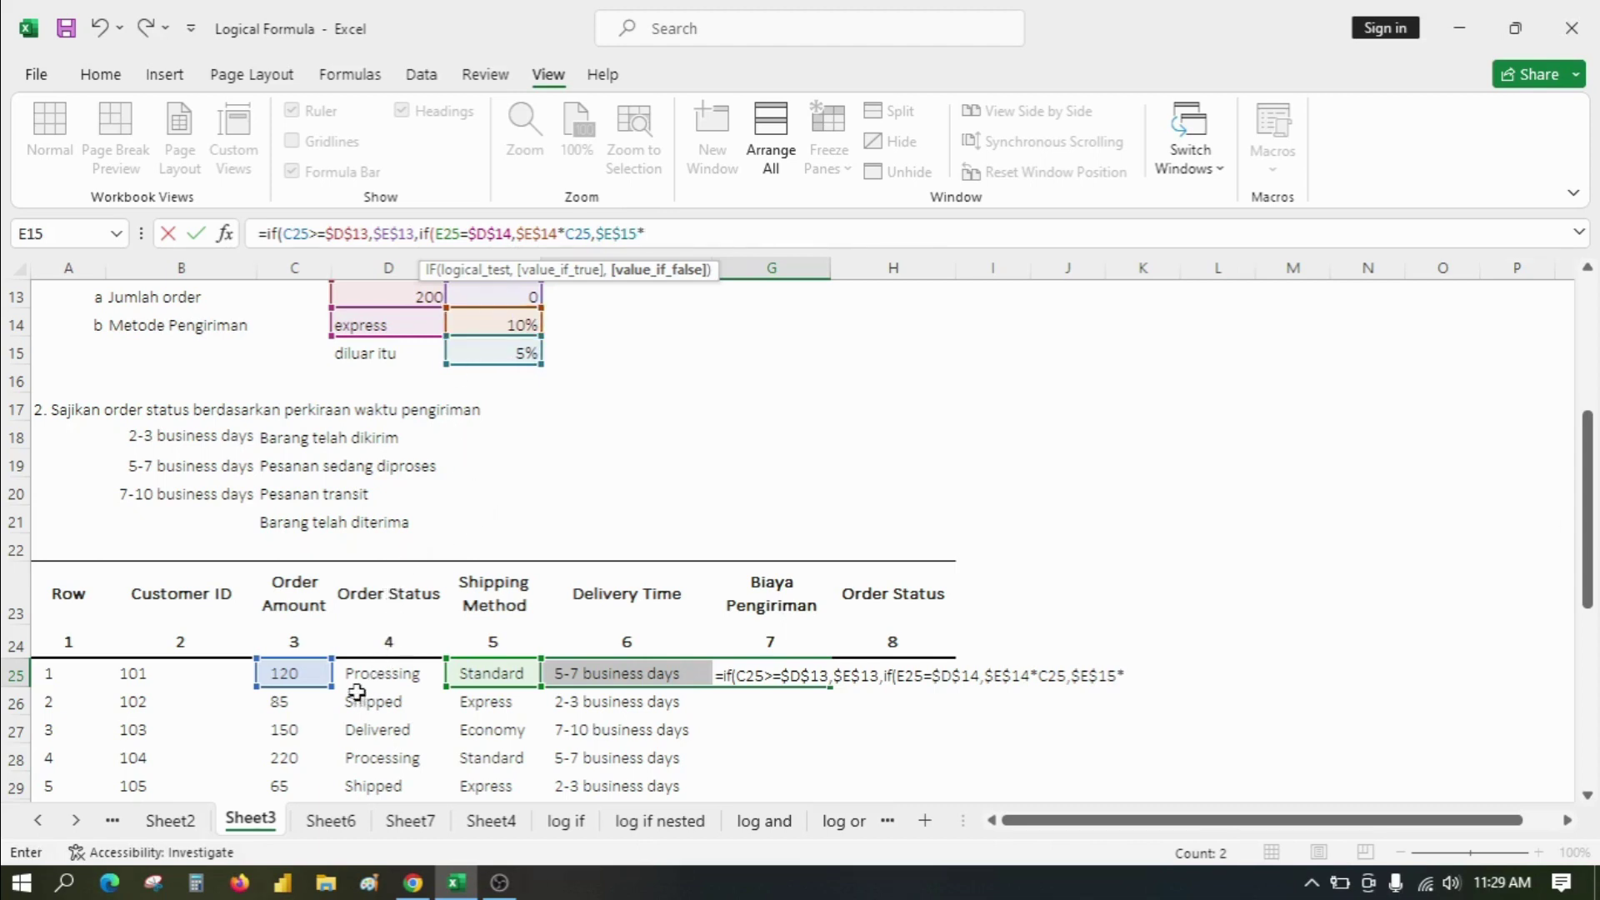
click(295, 675)
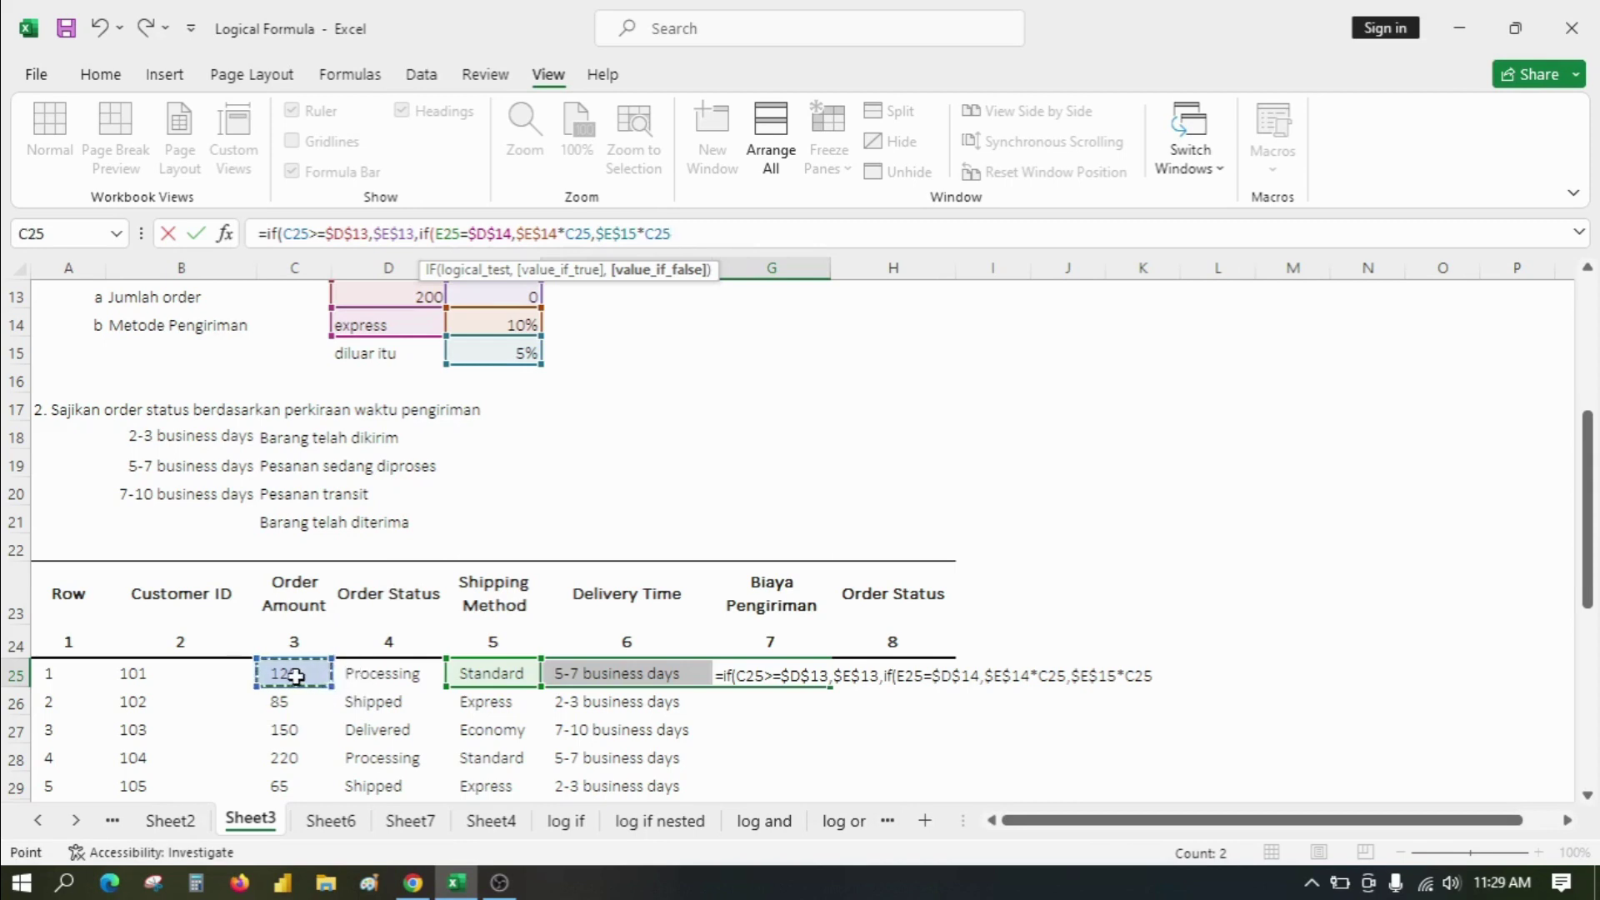
key(Return)
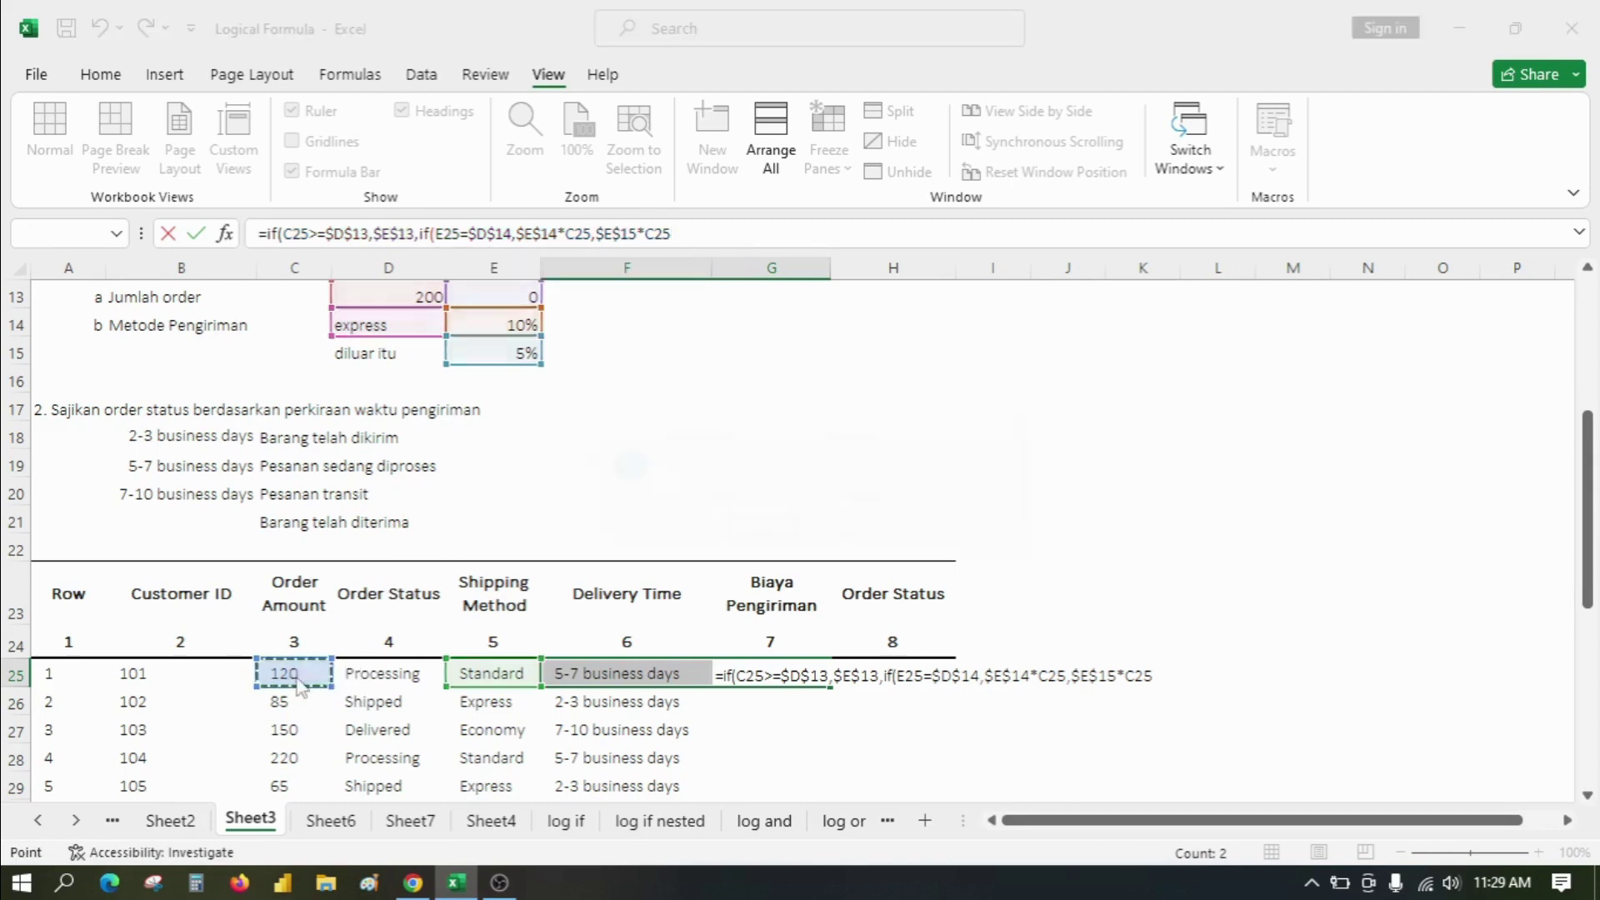
key(Return)
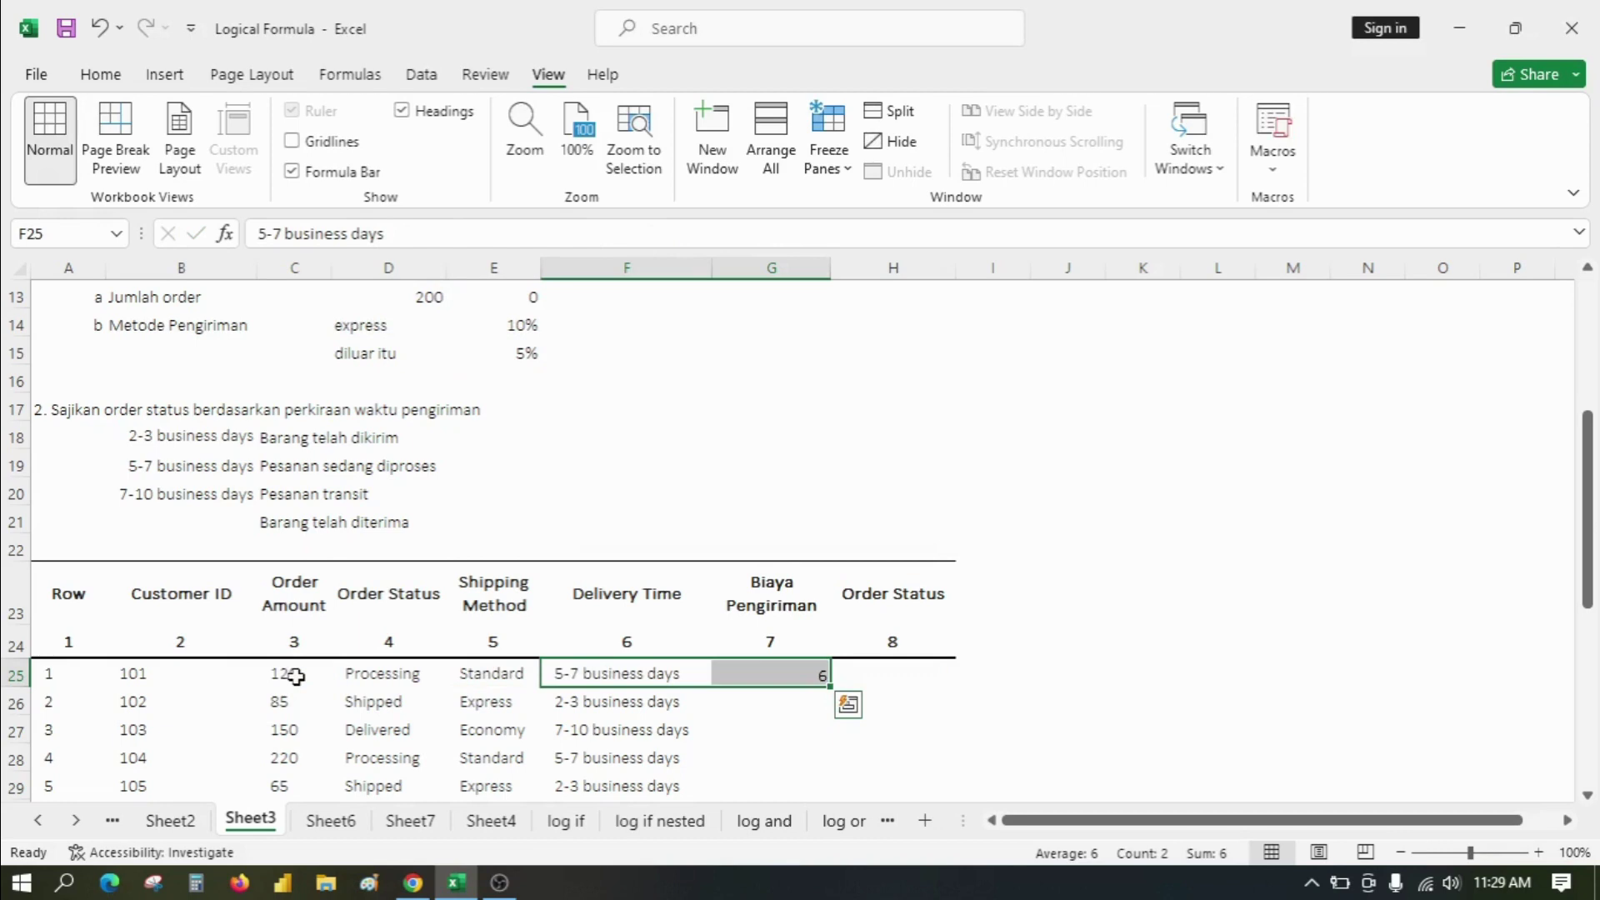
Check the order amount in C25 and the express rate in E14 against the G25 shipping cost.
key(Left)
key(Left)
key(Left)
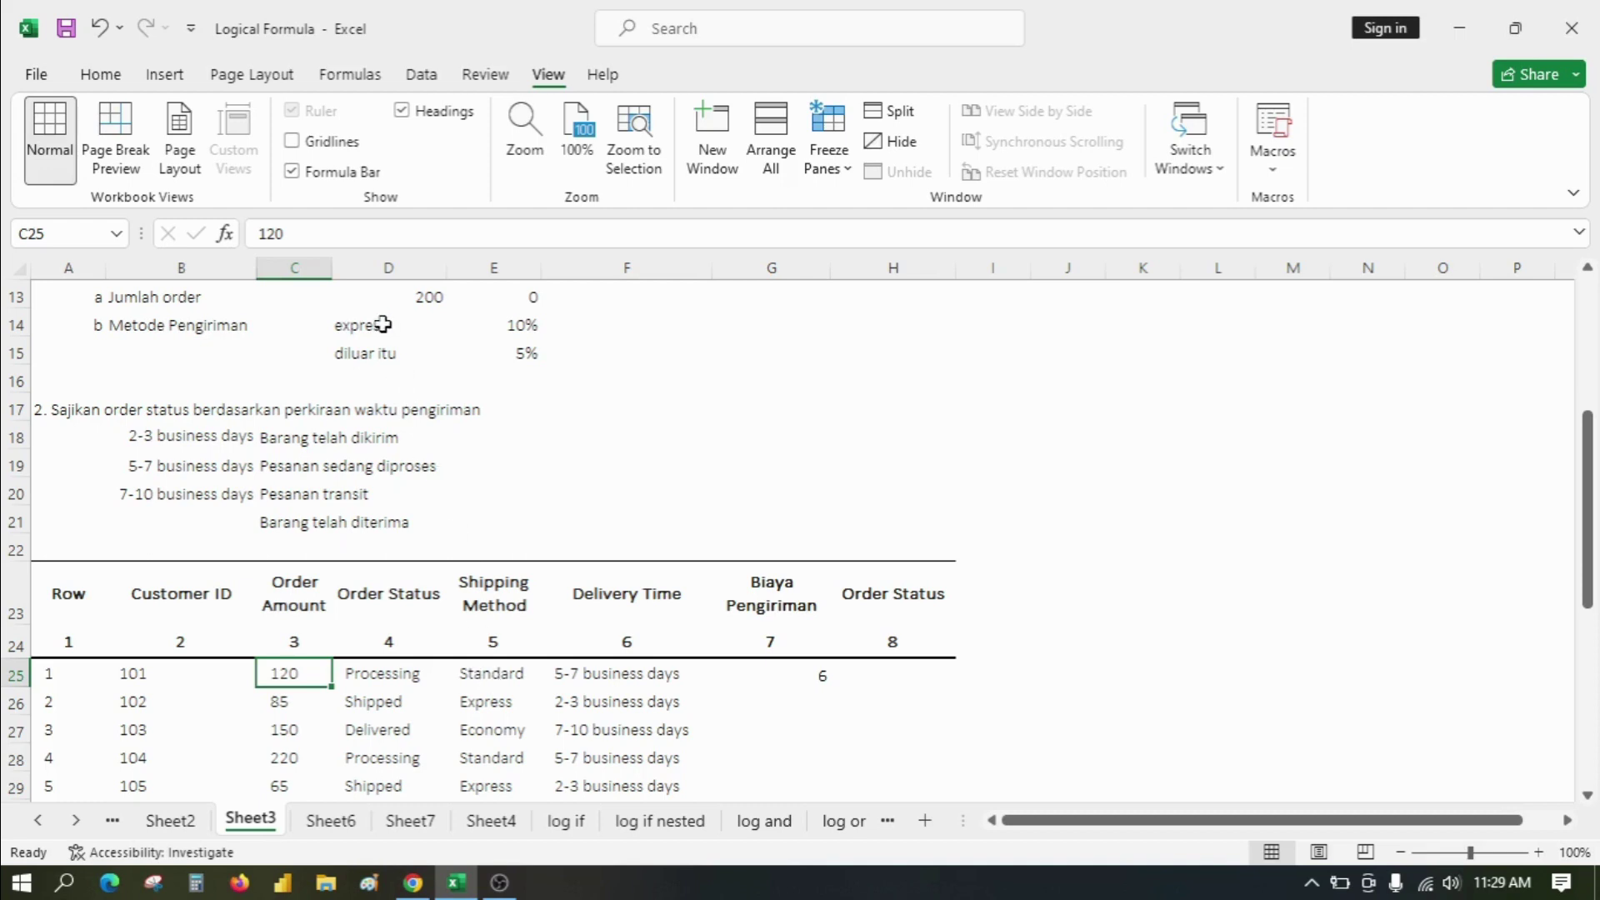
click(523, 324)
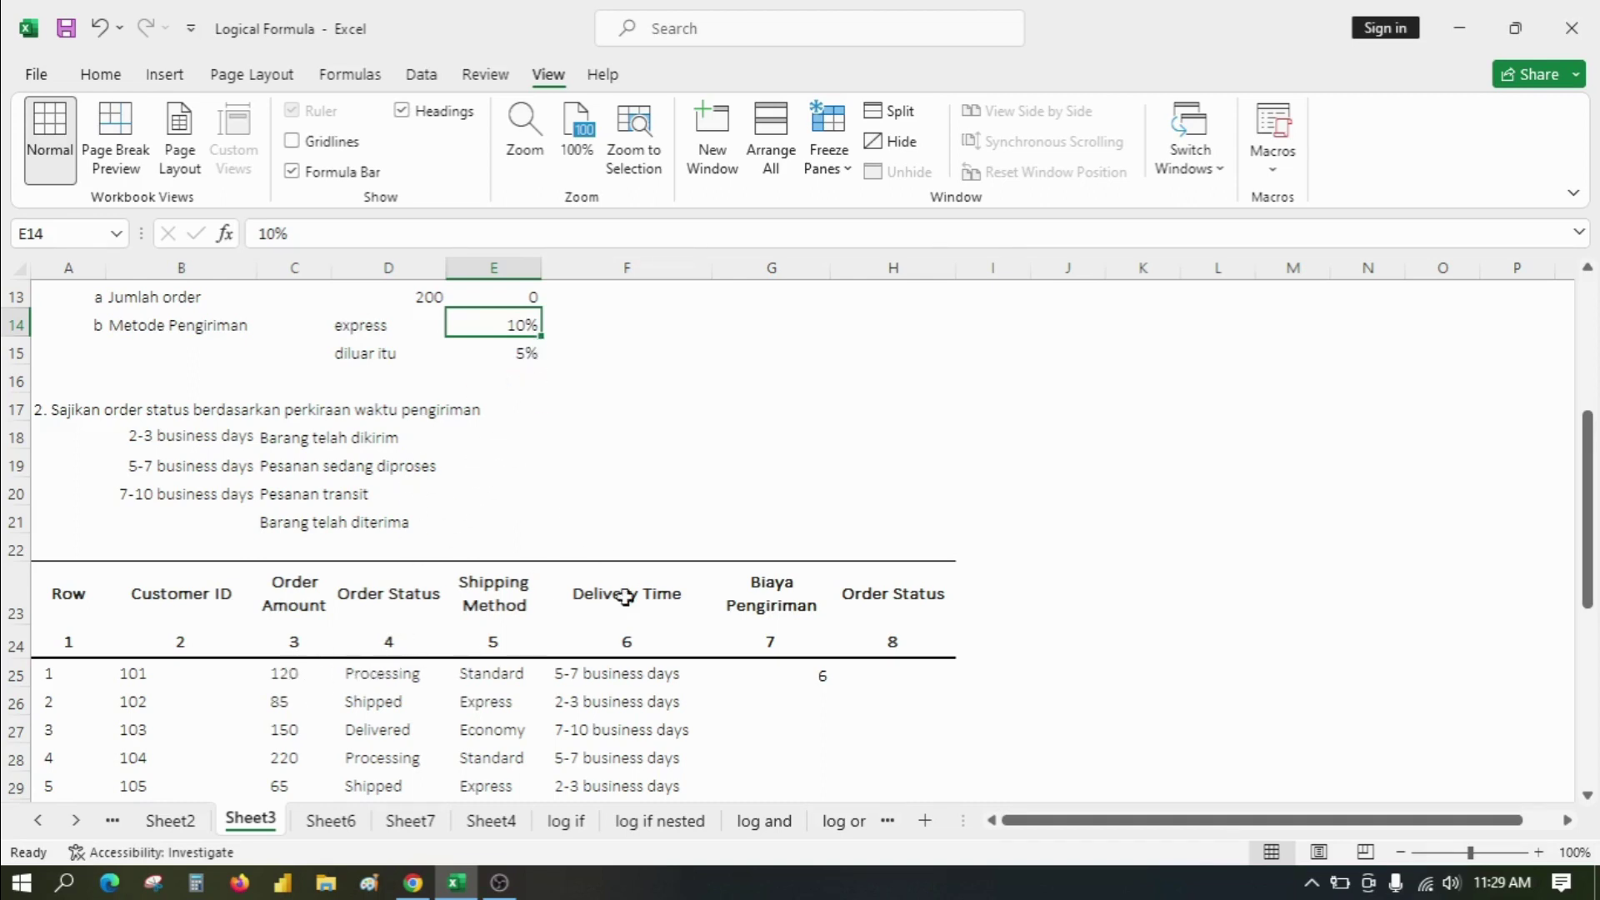
Copy the shipping cost formula from G25 down the Biaya Pengiriman column through G44.
click(825, 682)
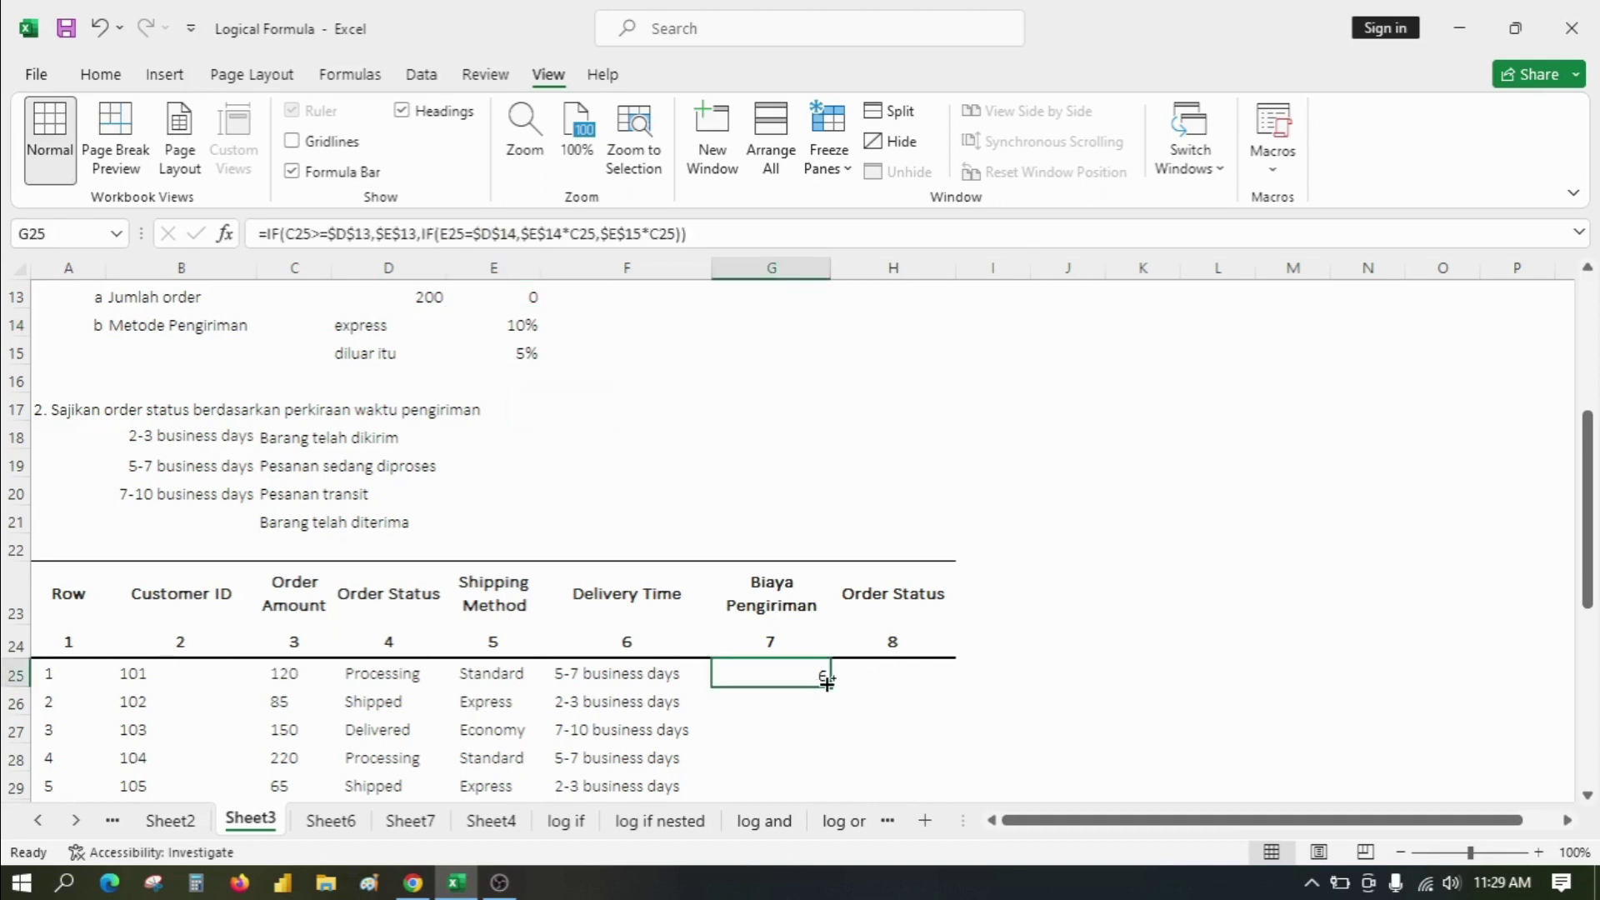
key(ctrl+c)
scroll(825, 682, down, 4)
scroll(822, 676, down, 3)
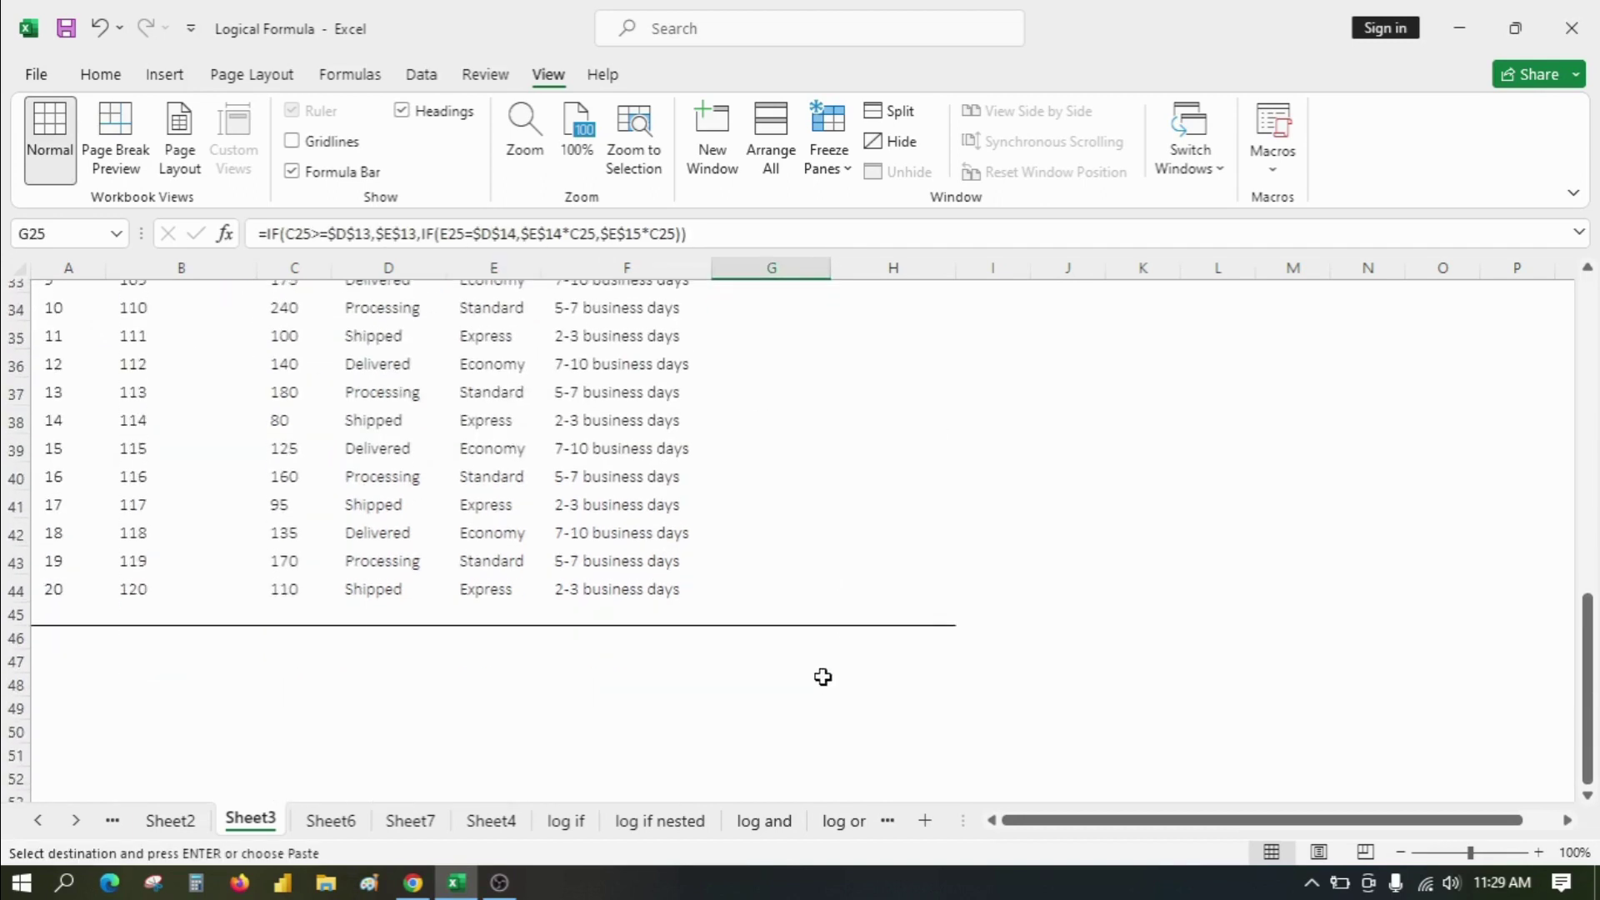
shift+click(775, 578)
key(Return)
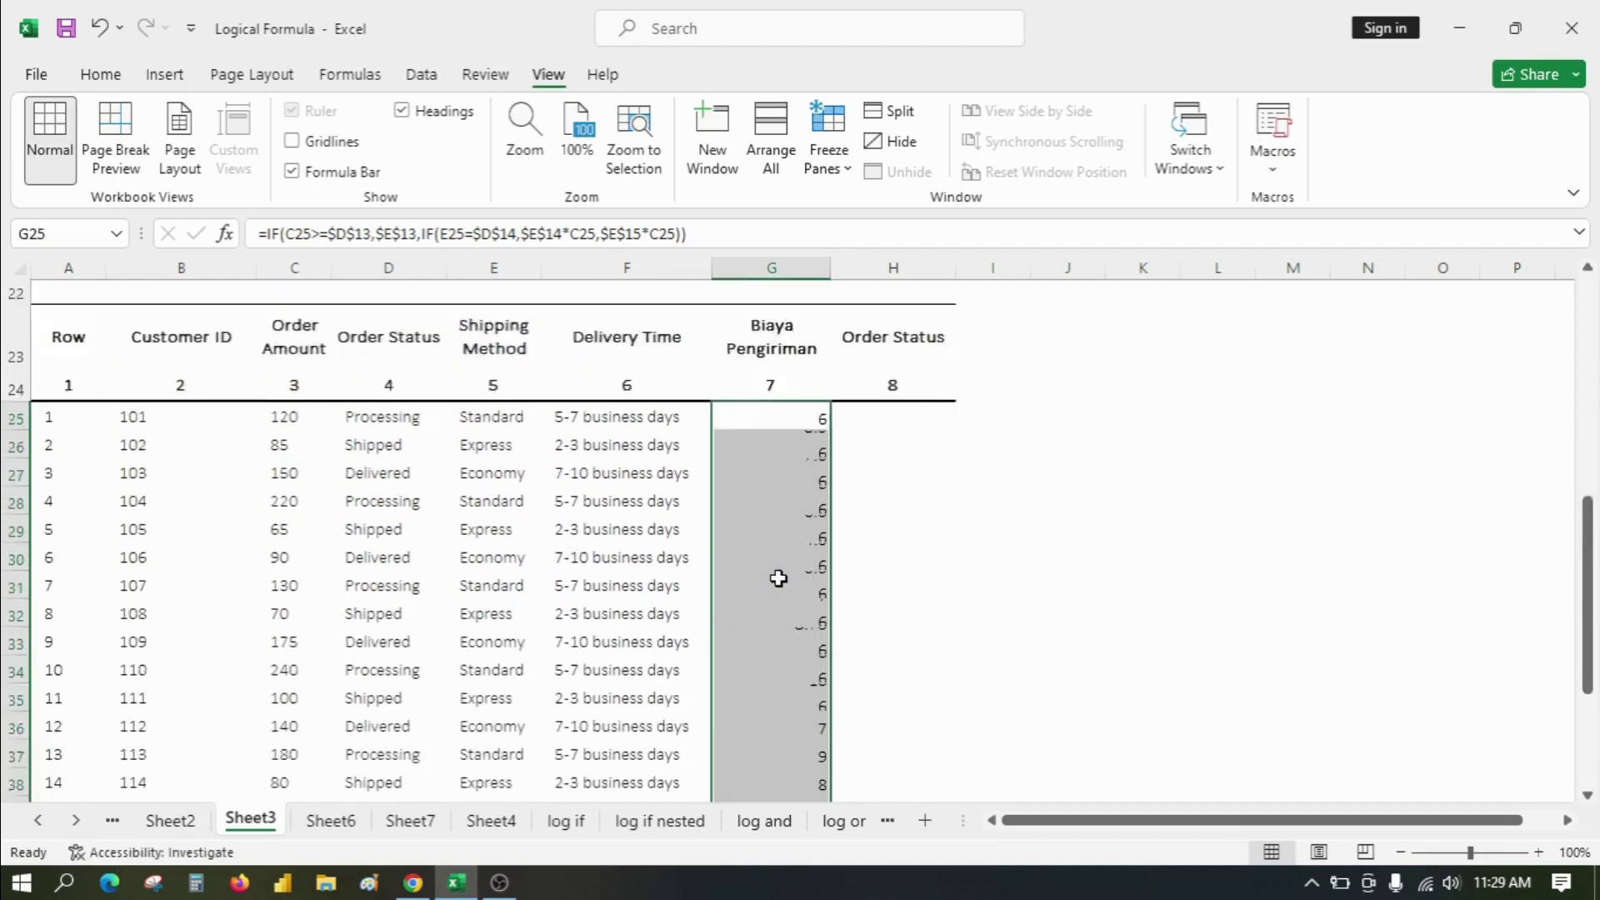
scroll(779, 579, up, 2)
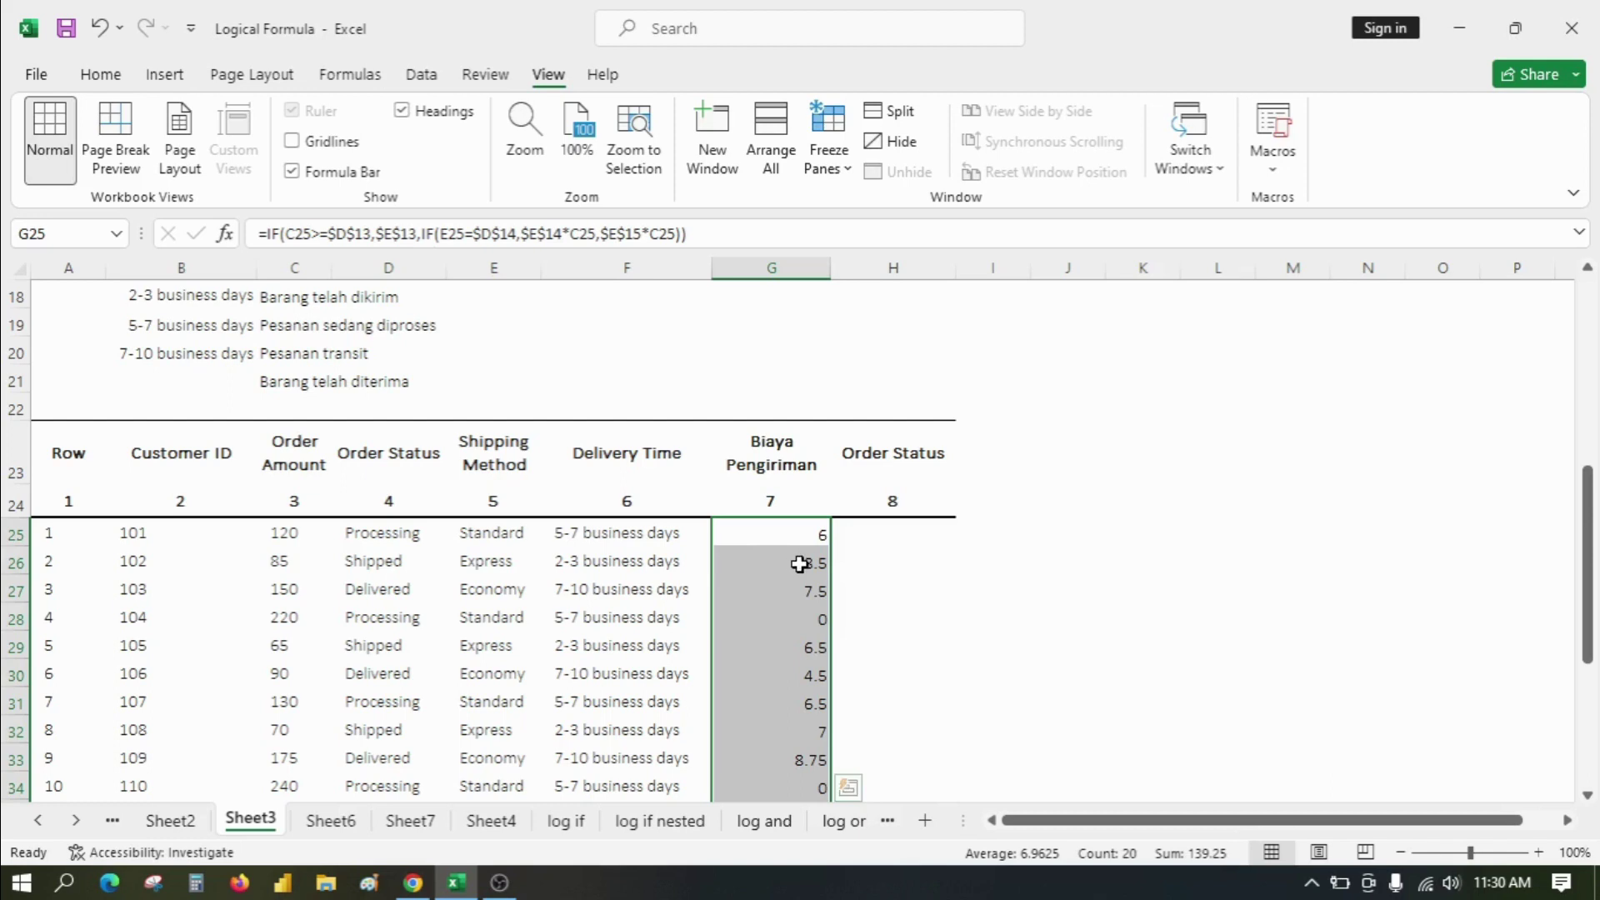
click(796, 563)
click(799, 593)
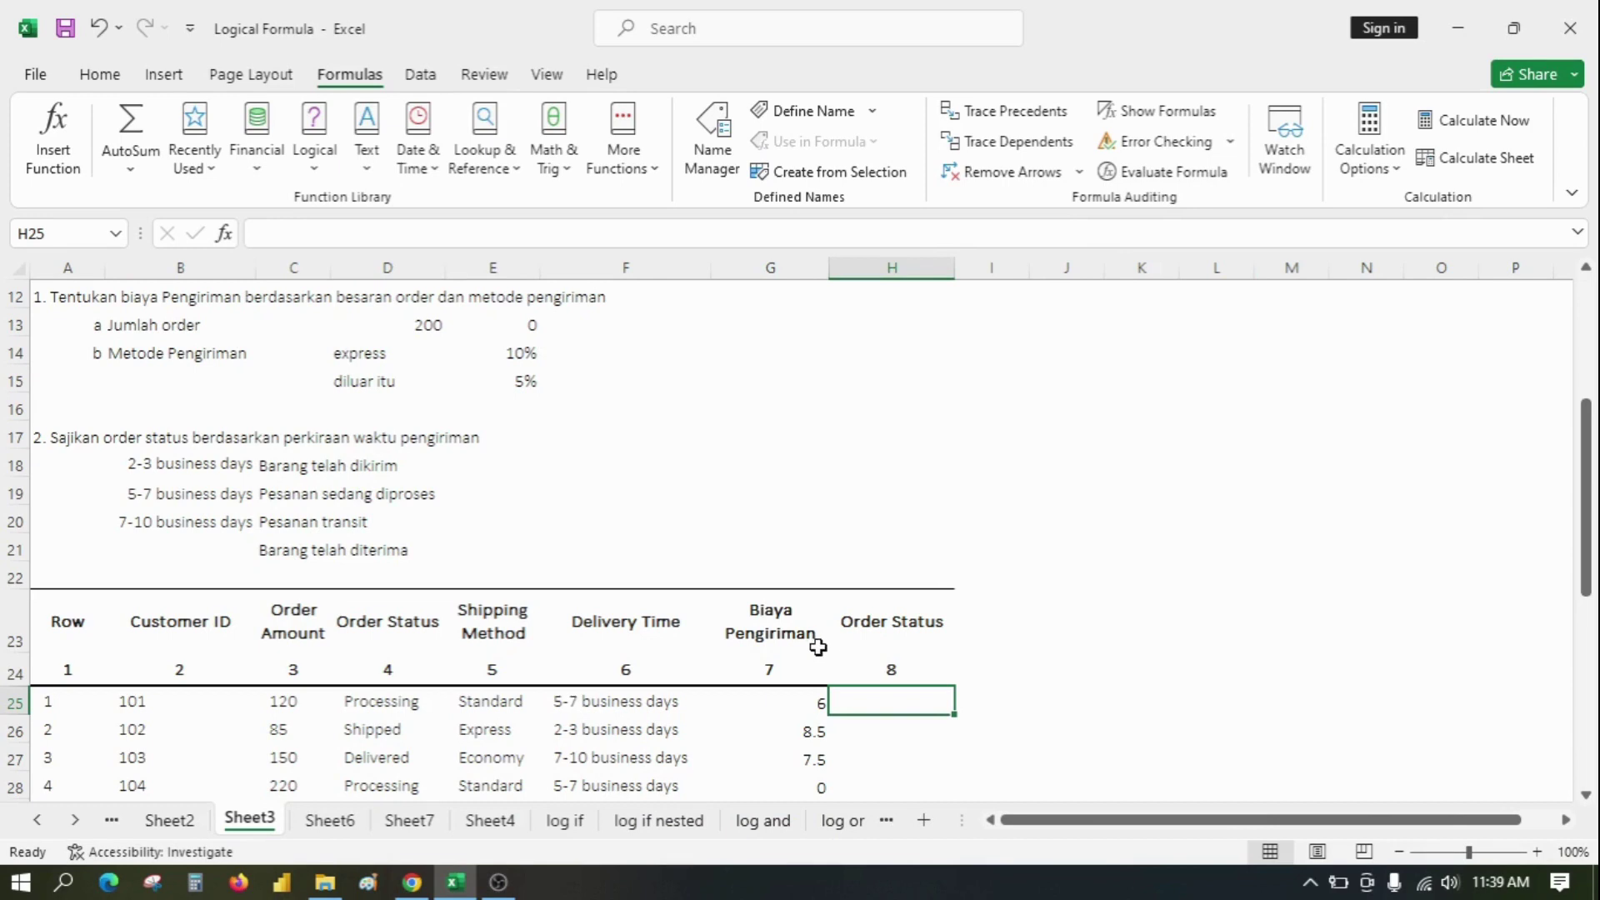
Start an IF formula in H25 that tests whether delivery time F25 equals $B$18 and returns $C$18 if true.
scroll(1000, 624, down, 1)
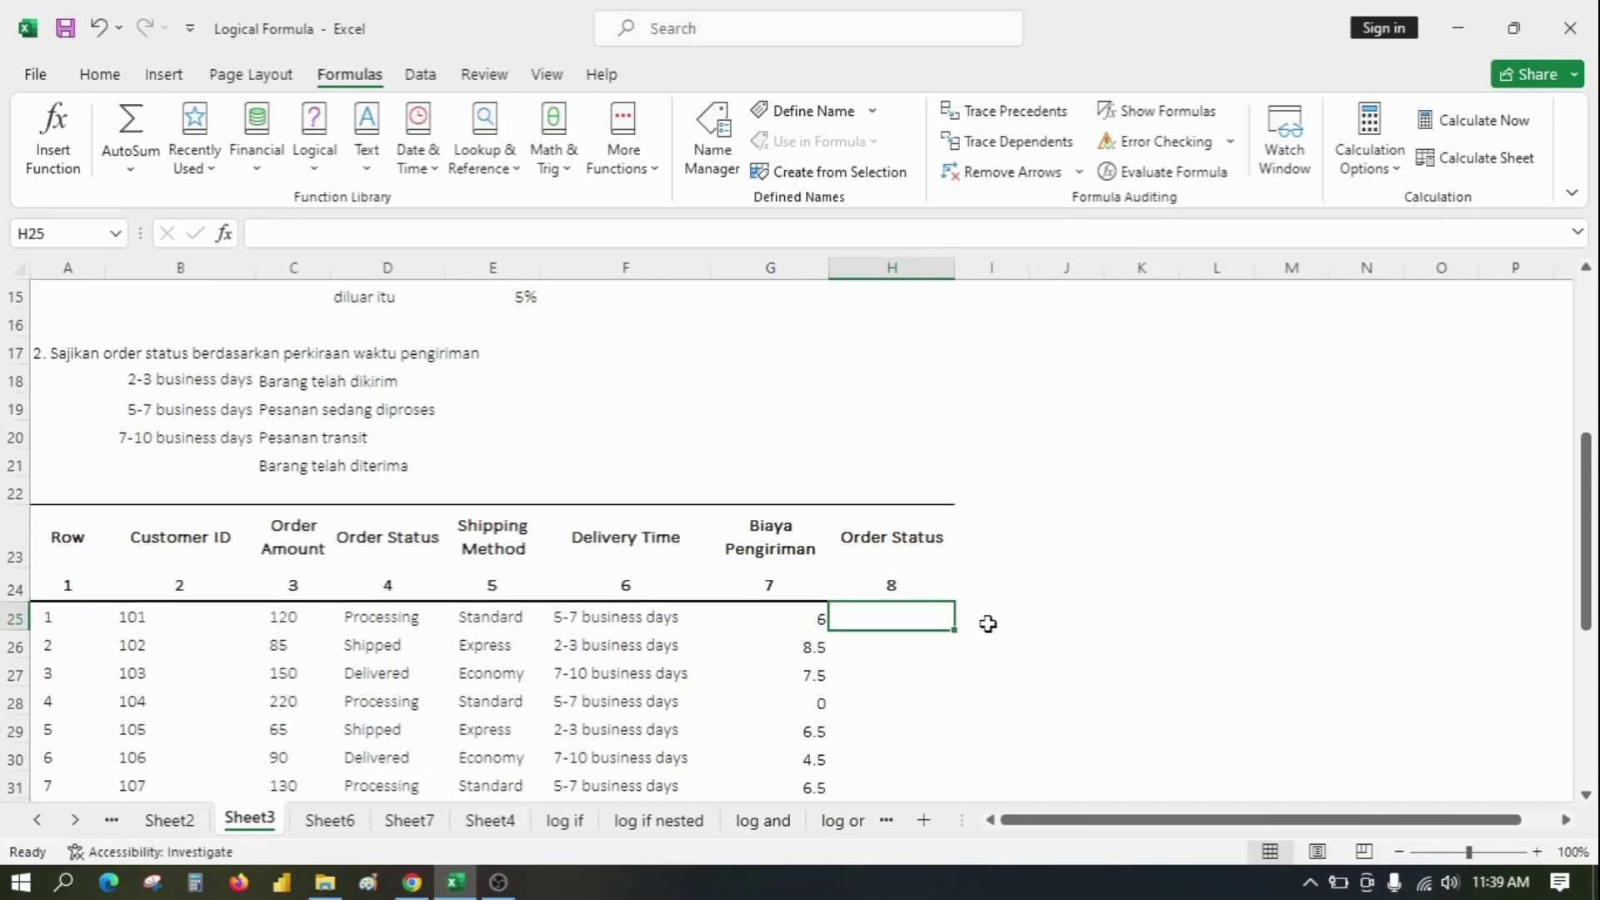
text(=)
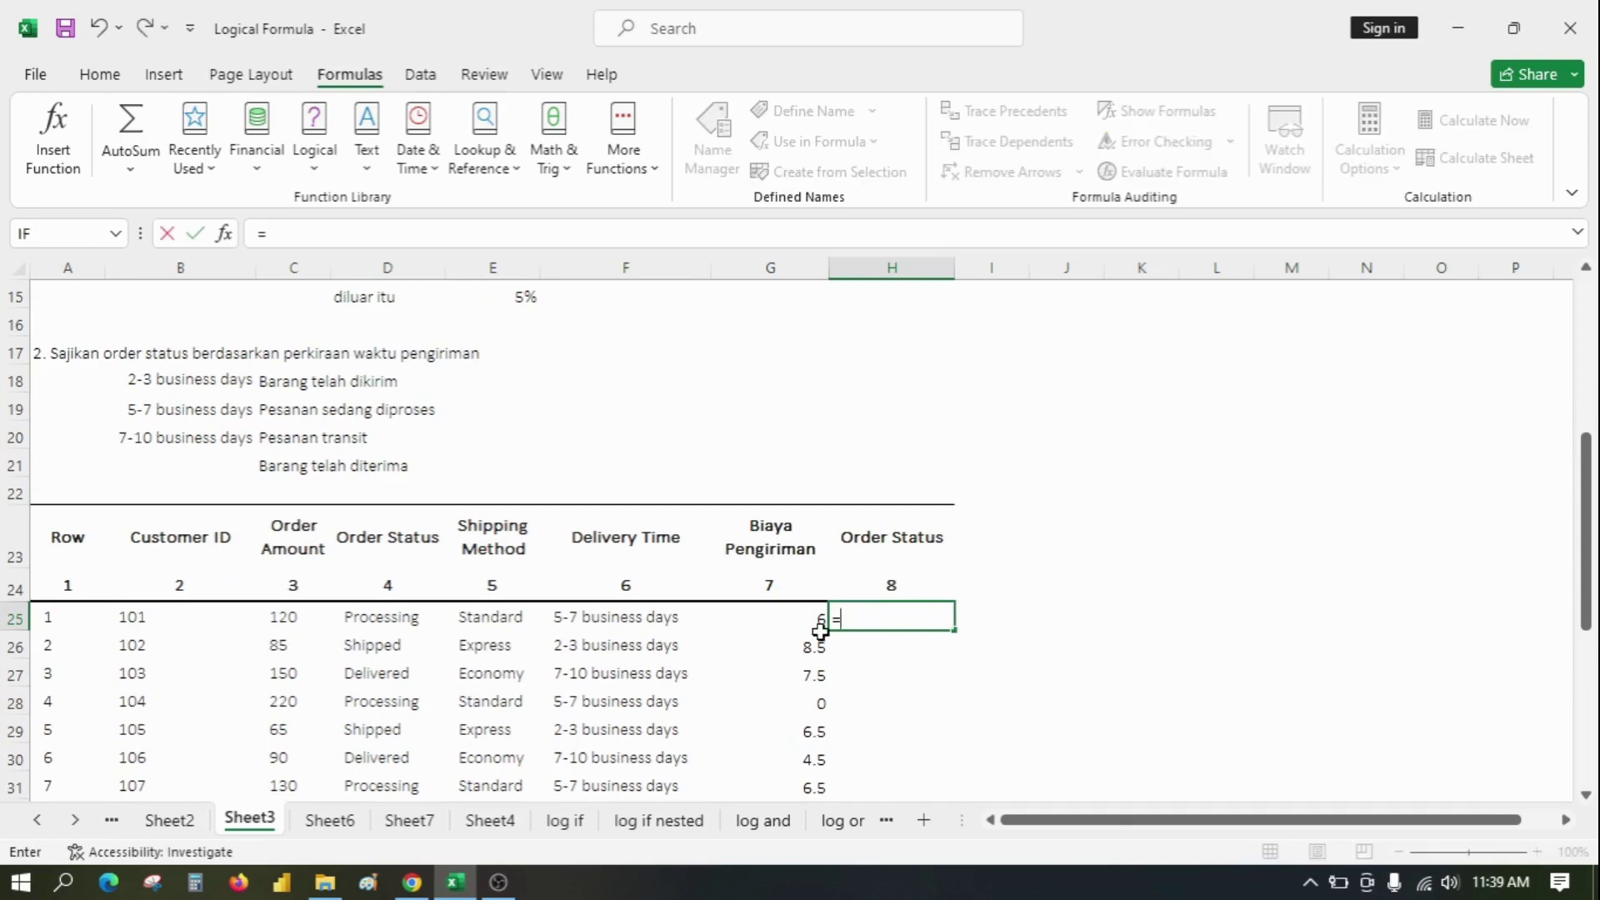
text(if()
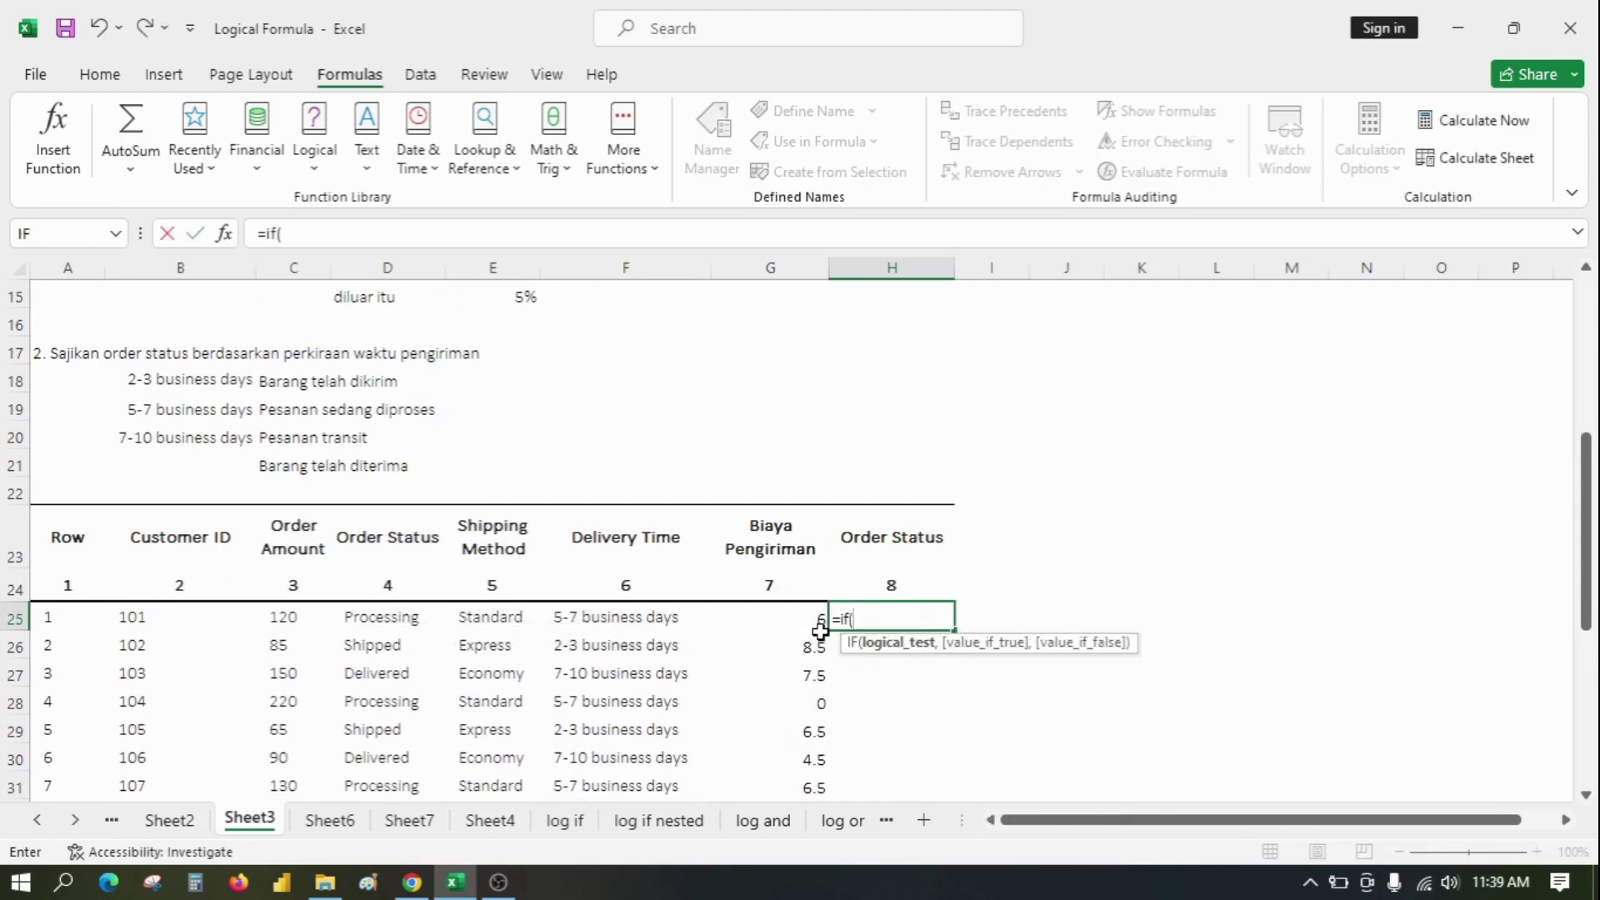
click(664, 623)
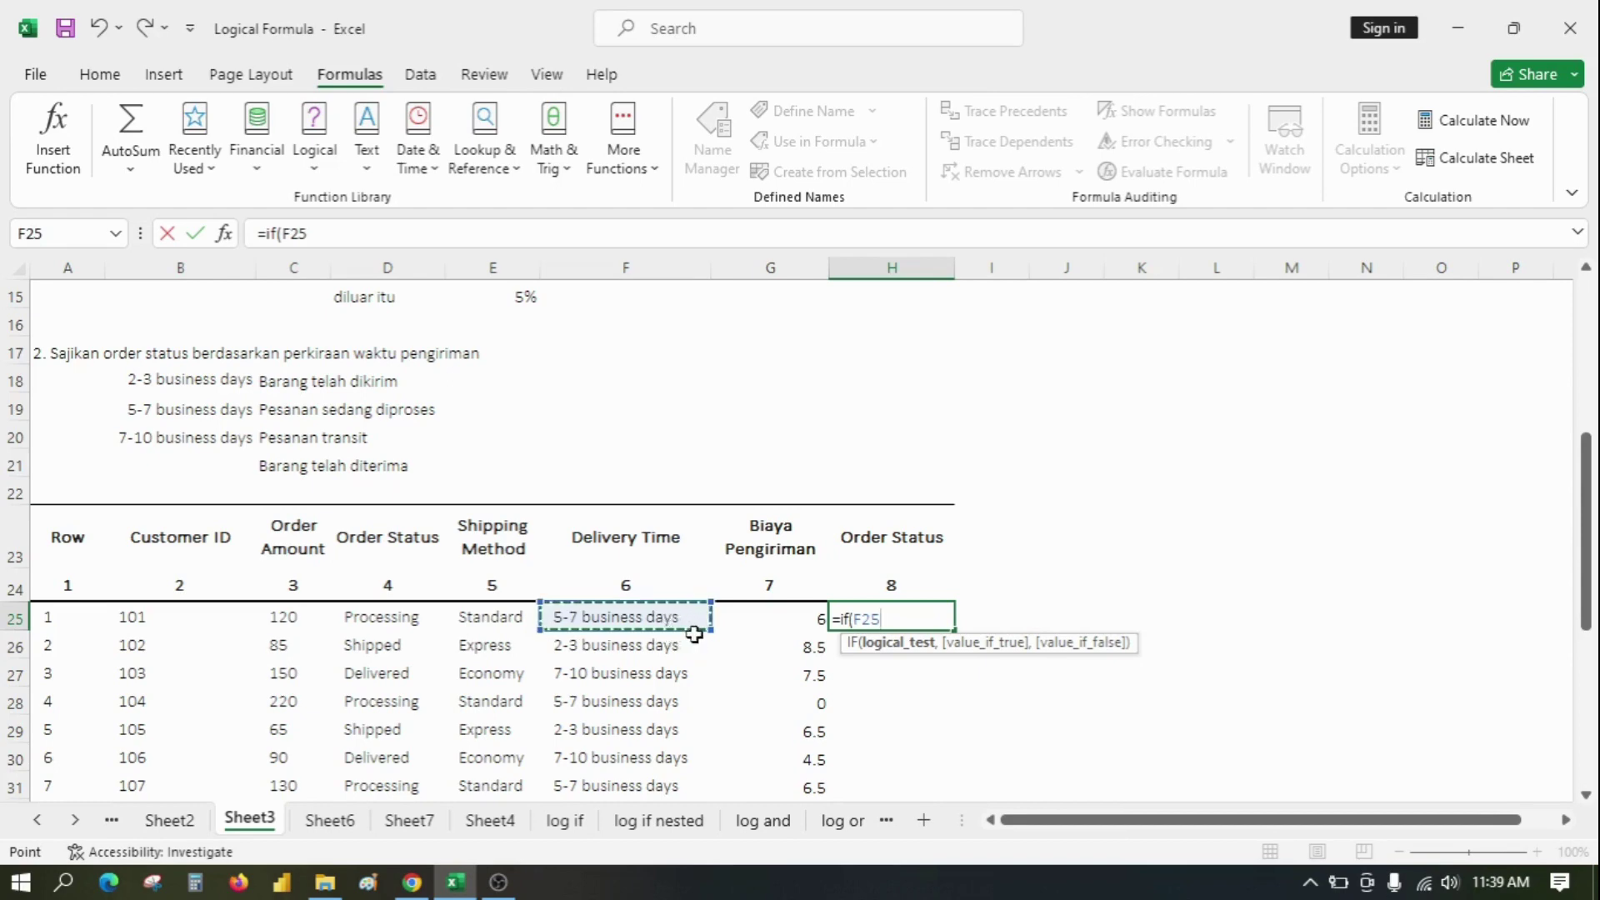
text(=)
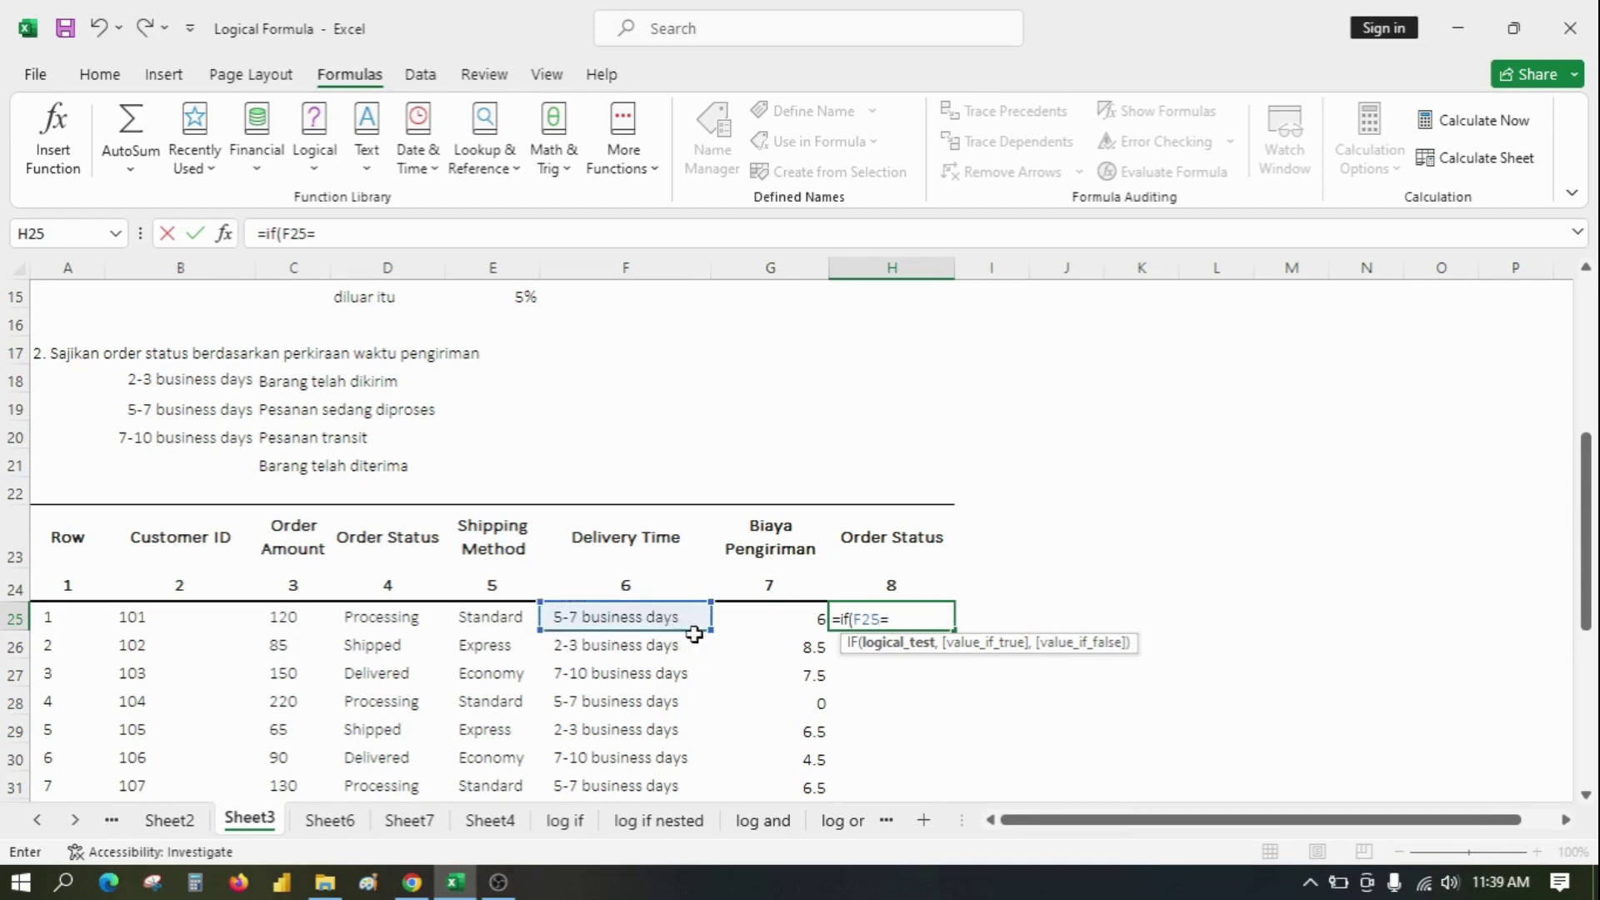
click(198, 386)
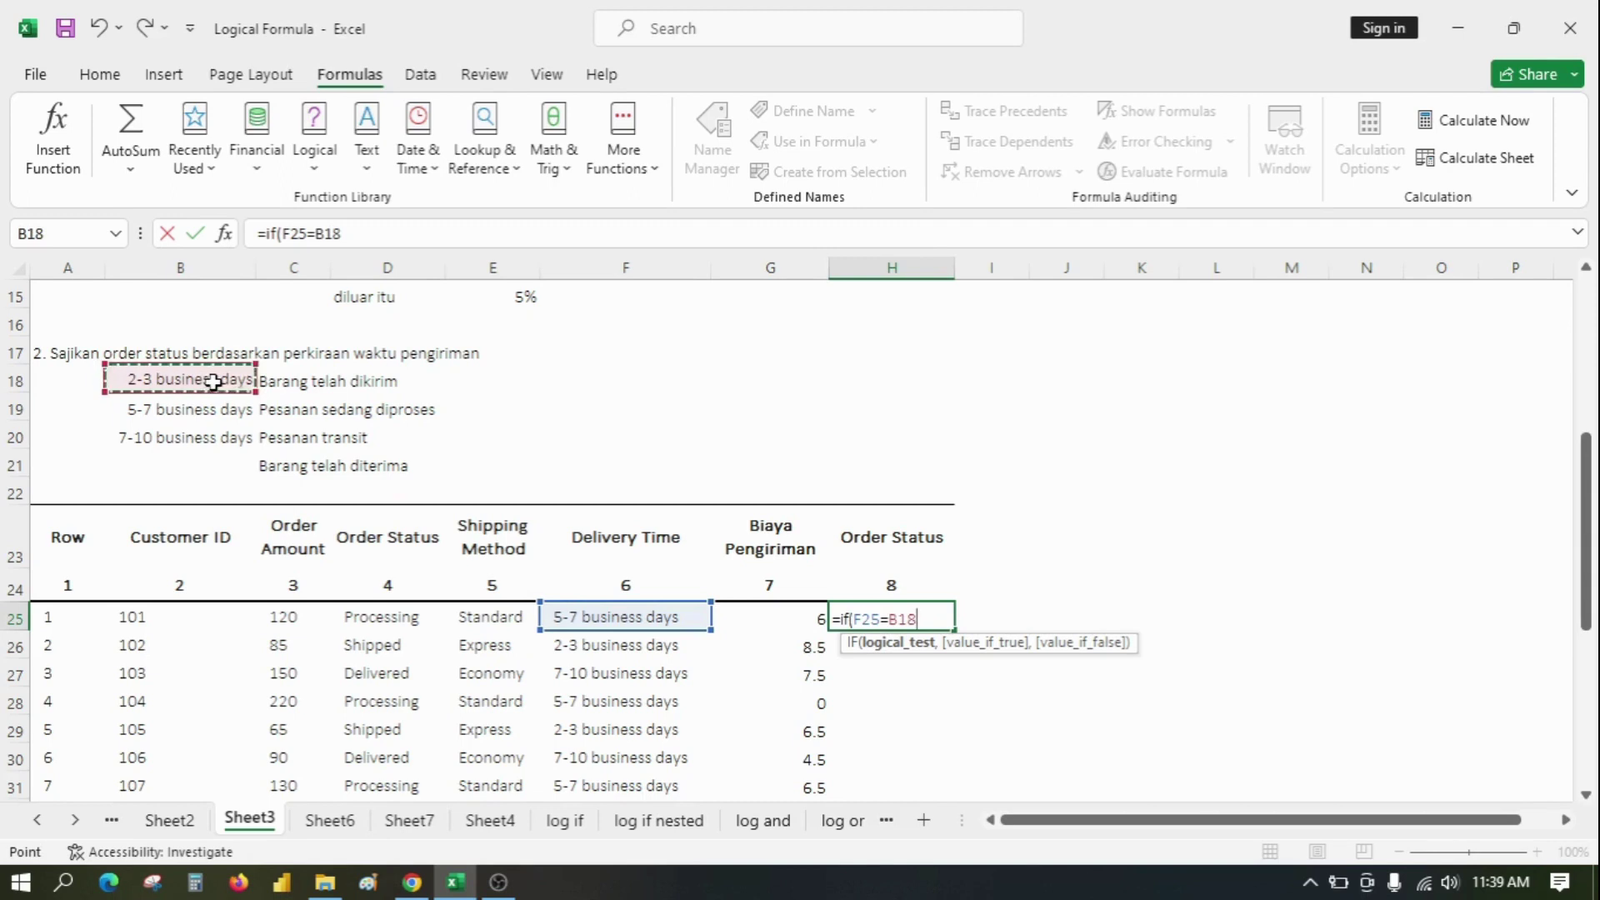
key(F4)
text(,)
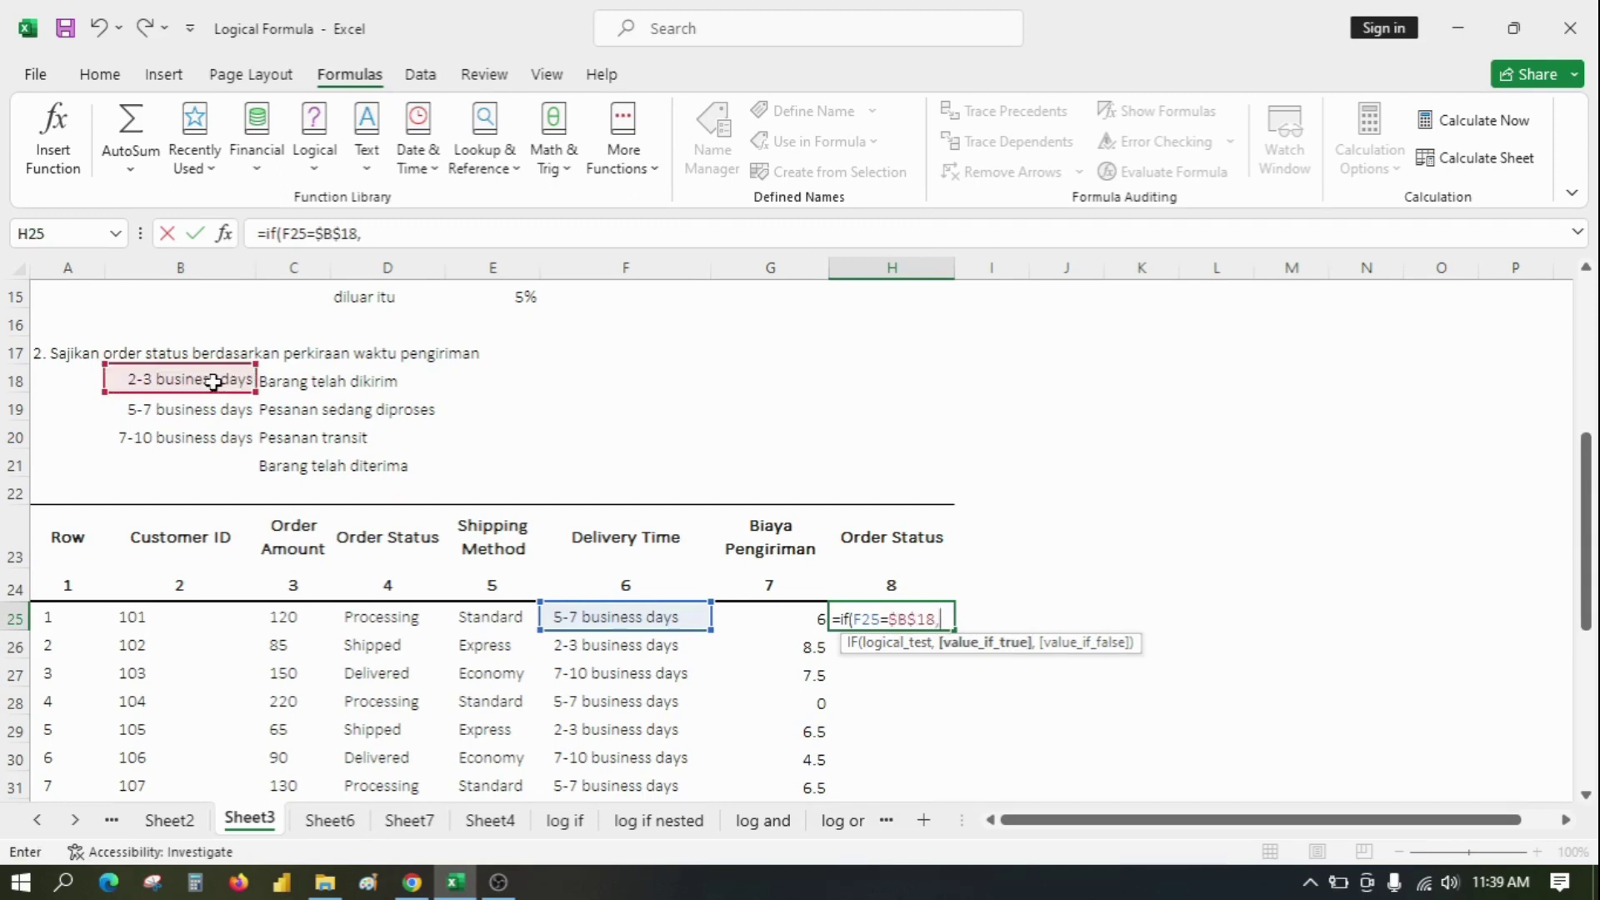
click(326, 384)
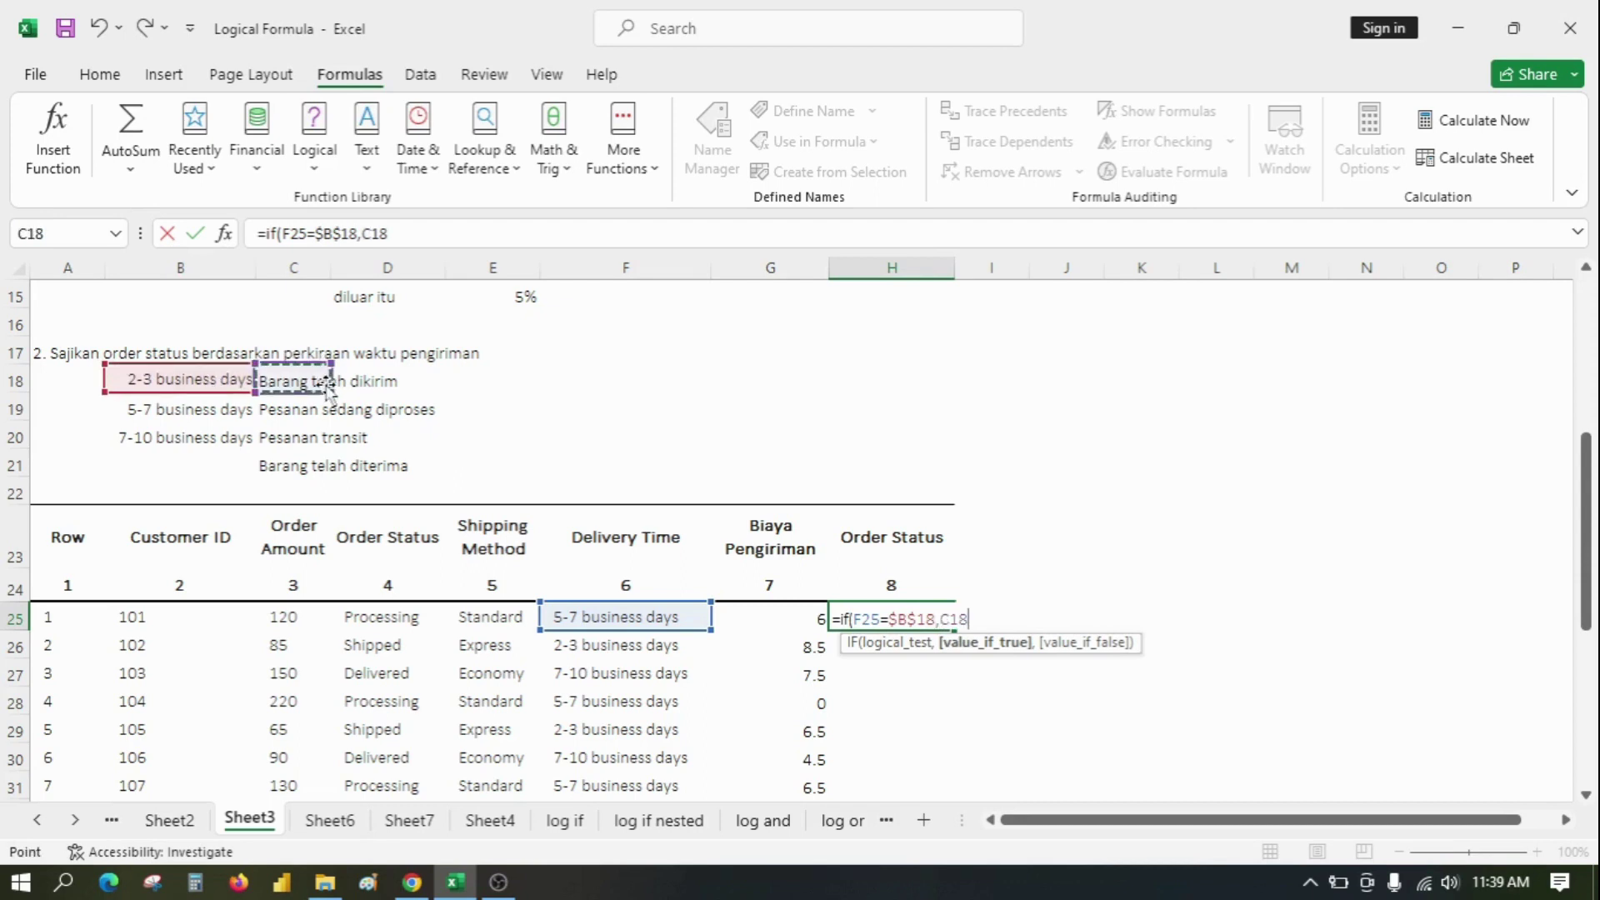
key(F4)
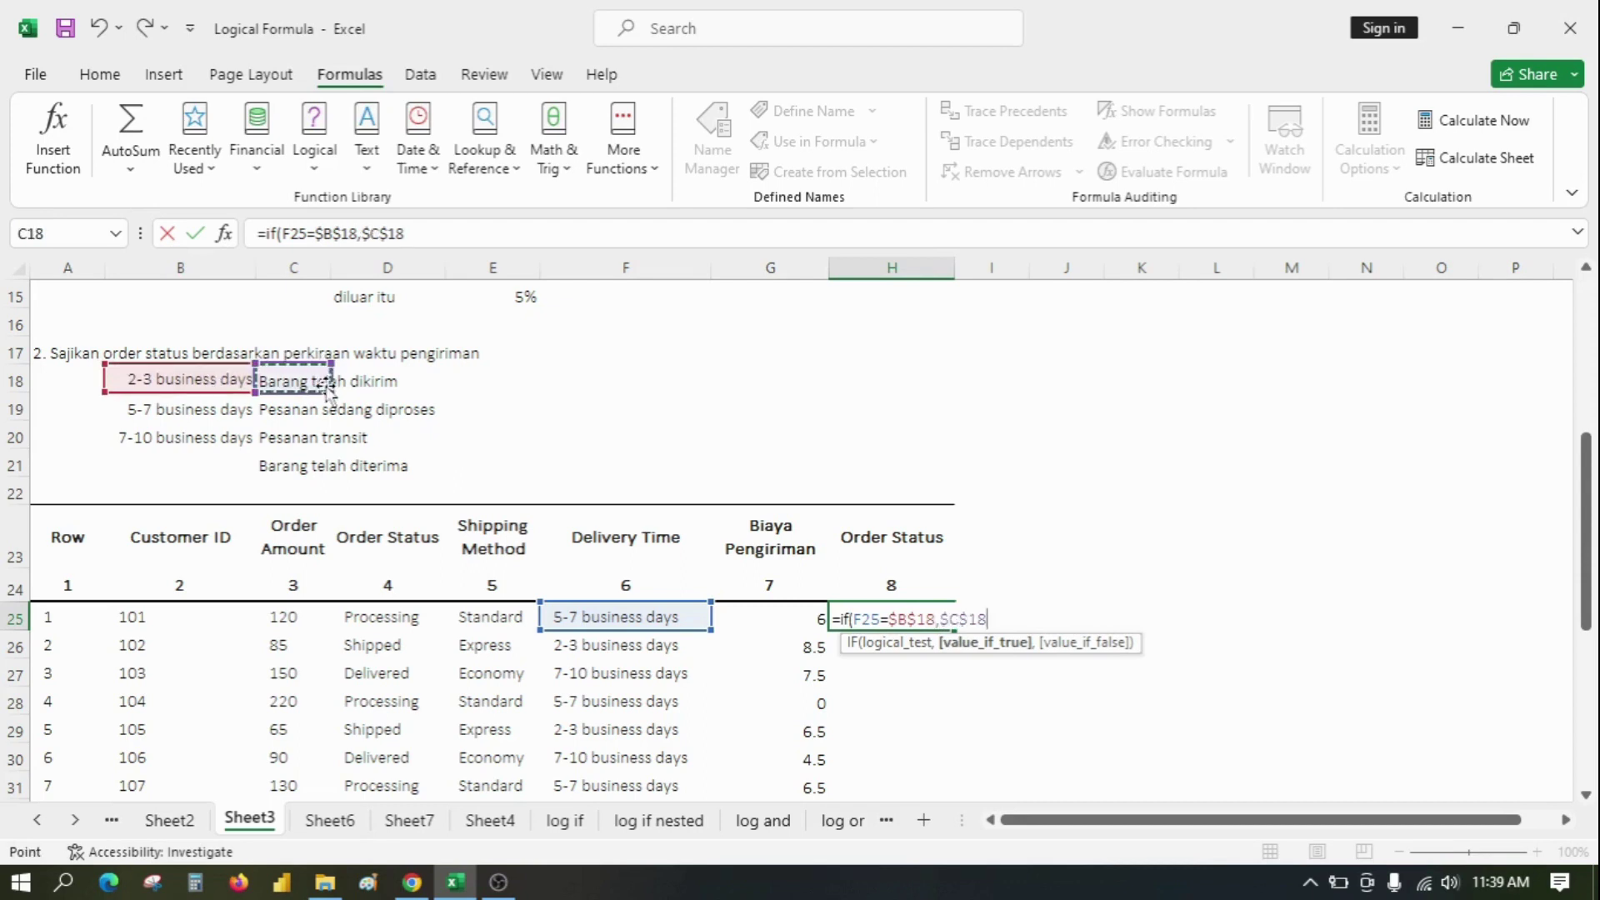
text(,)
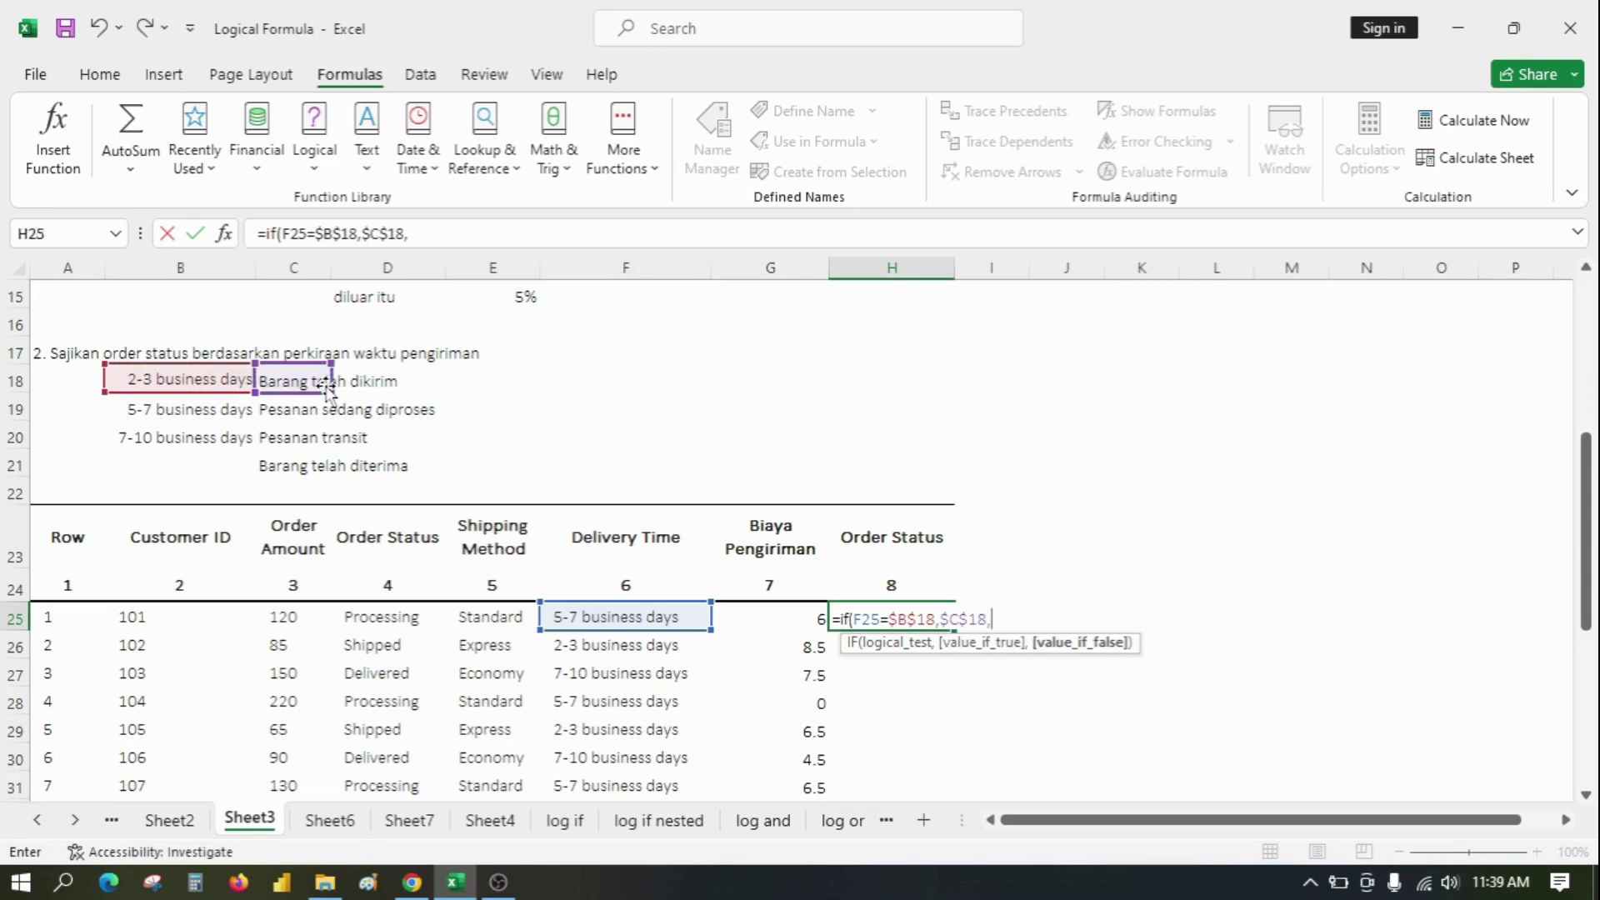
Nest a second IF as the value if false in H25, testing F25=$B$19 and returning $C$19 if true.
text(if)
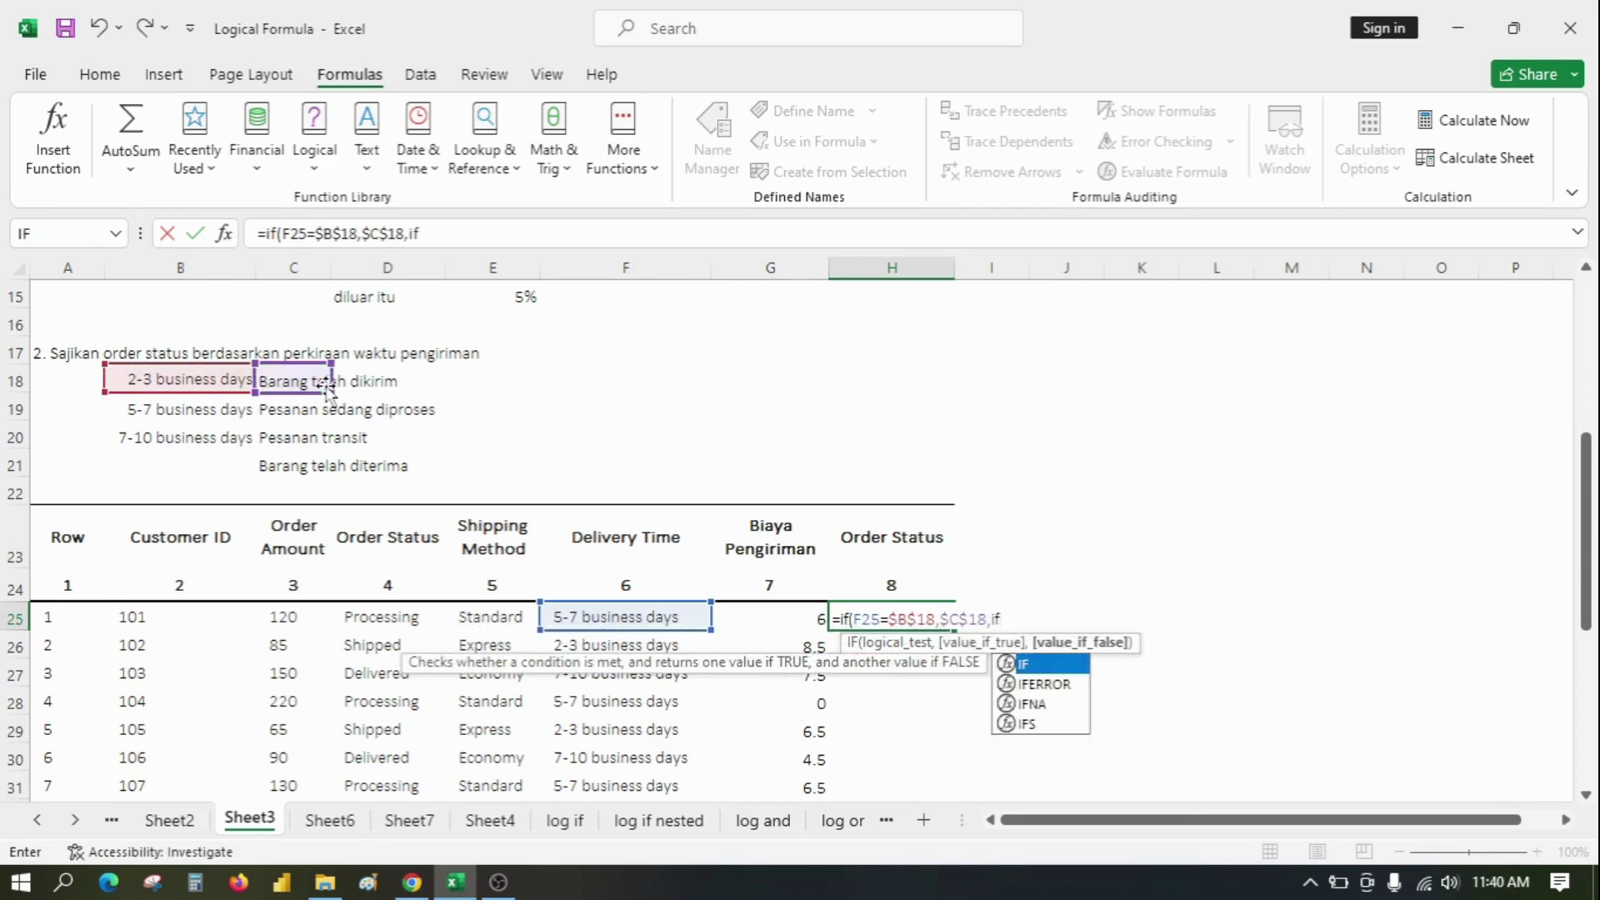
text(()
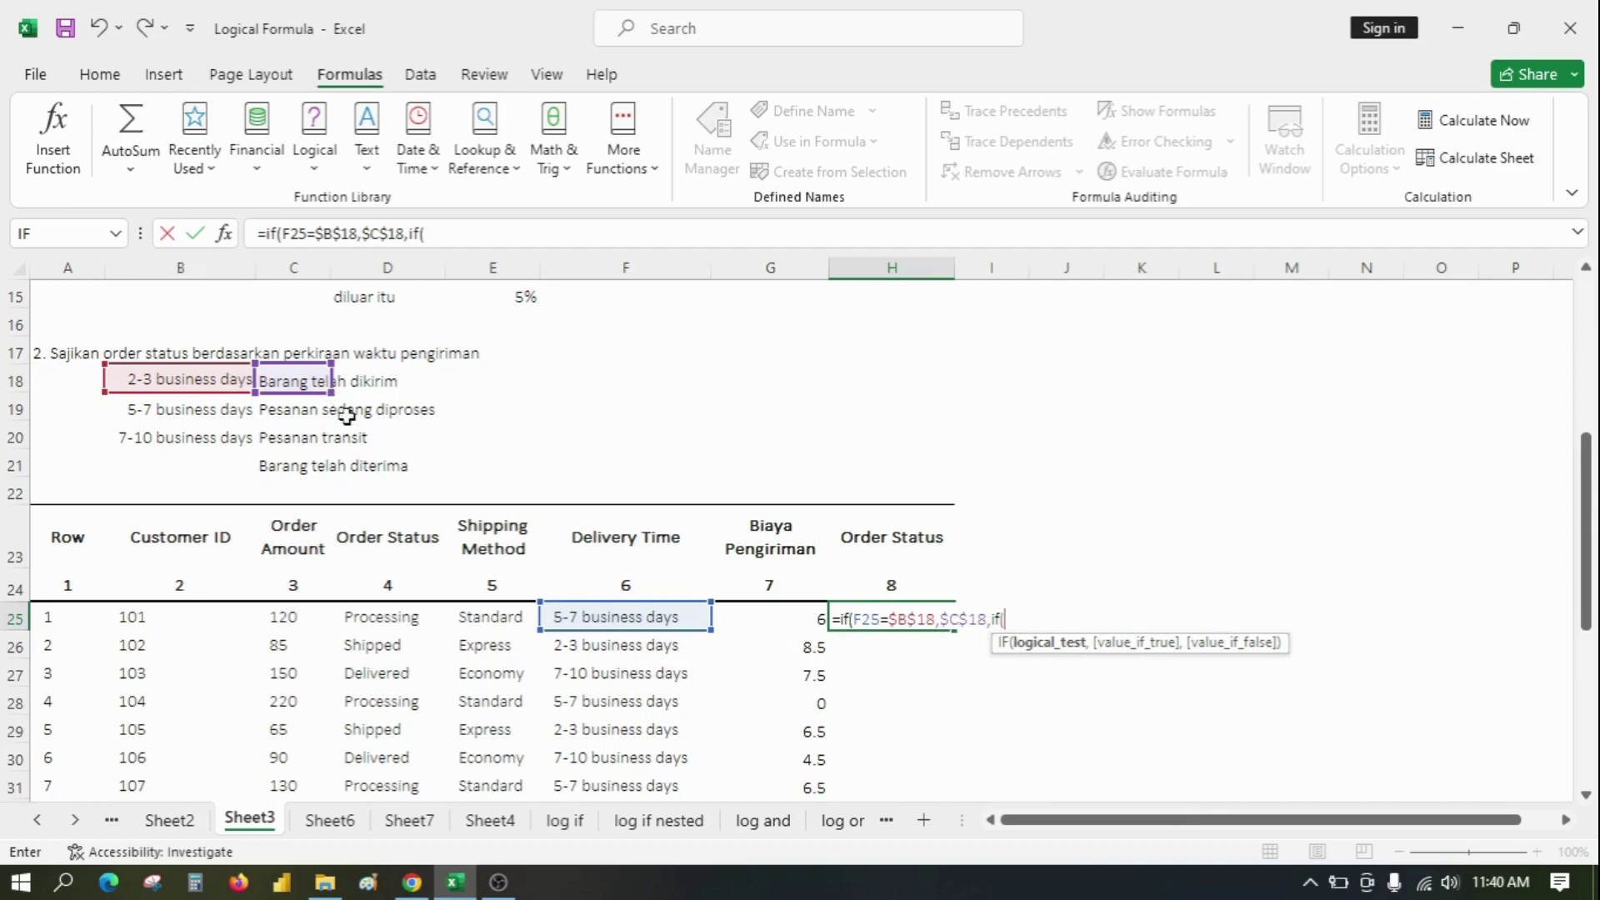
click(612, 621)
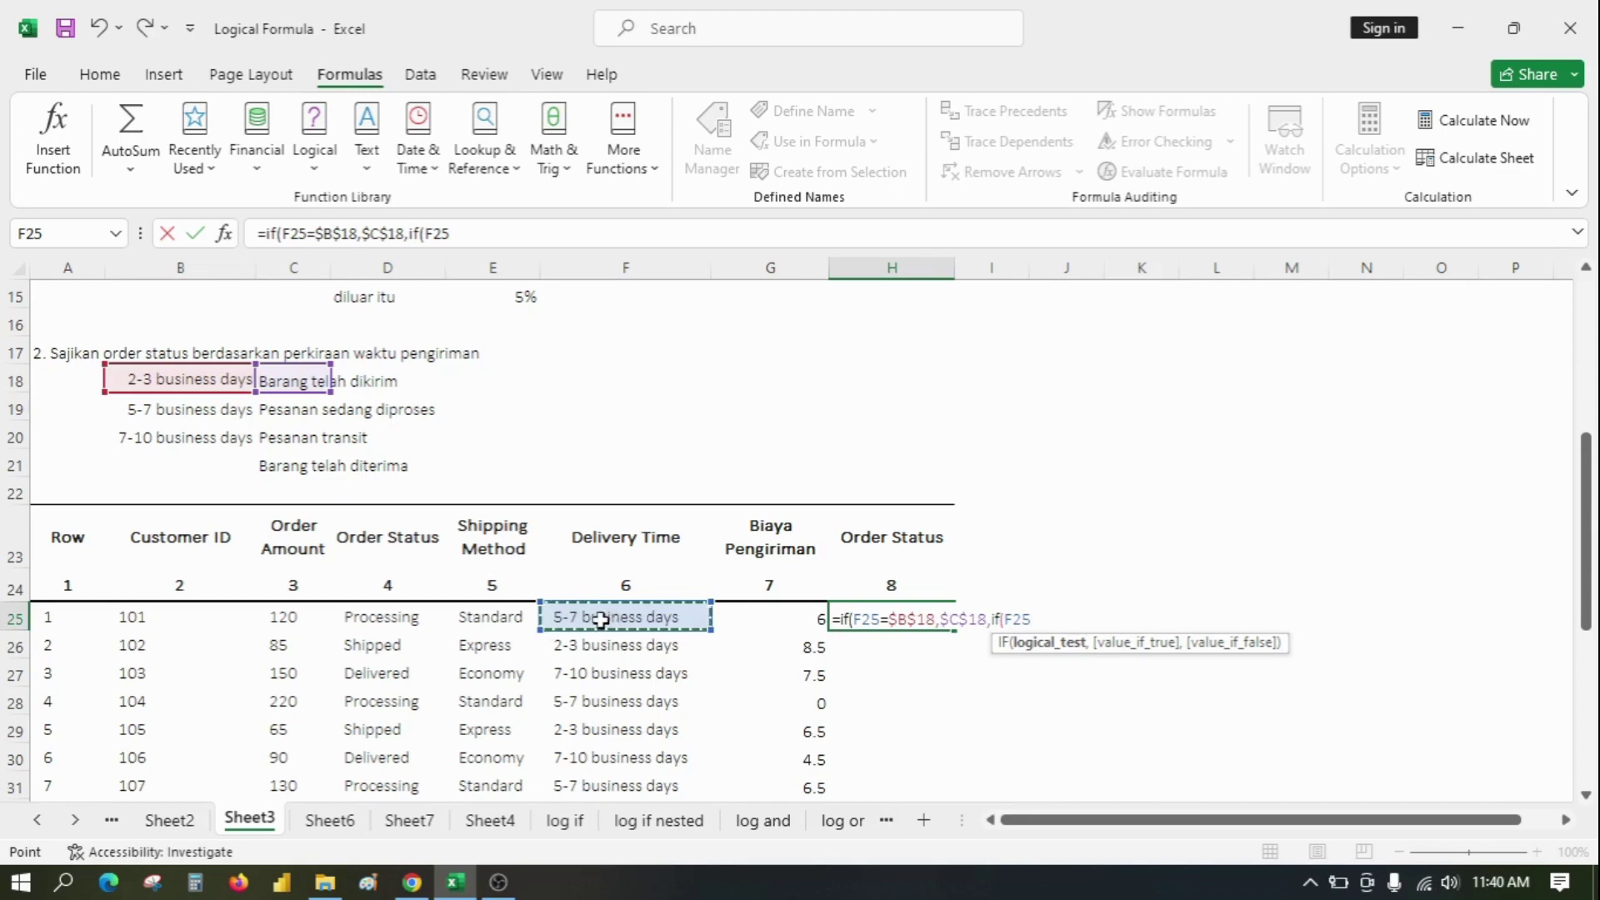
text(=)
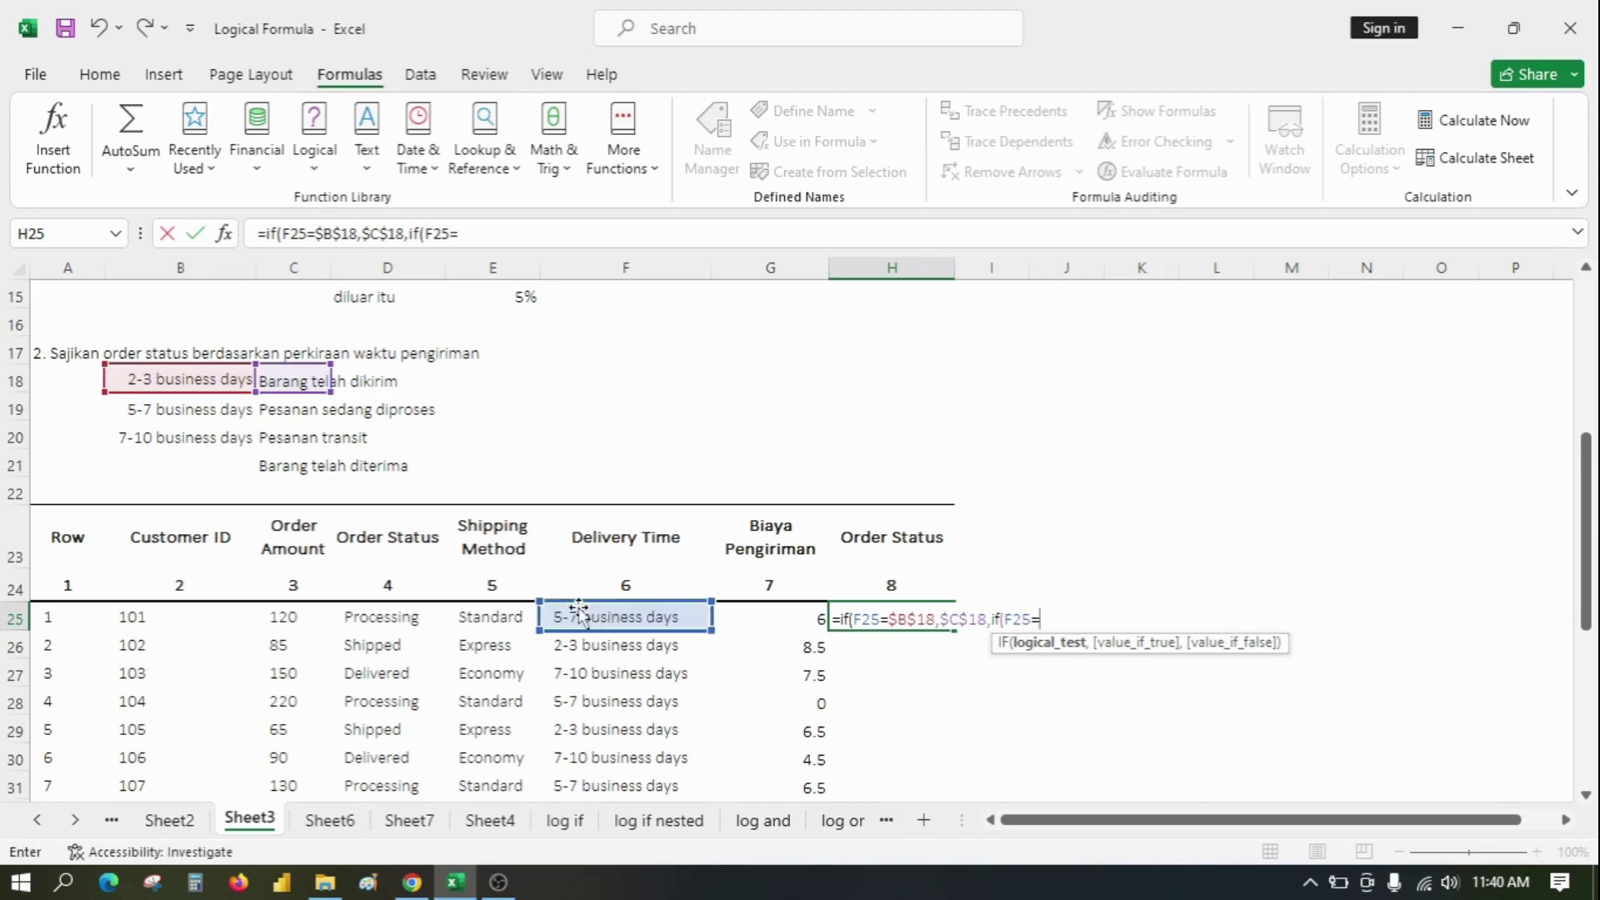
click(217, 413)
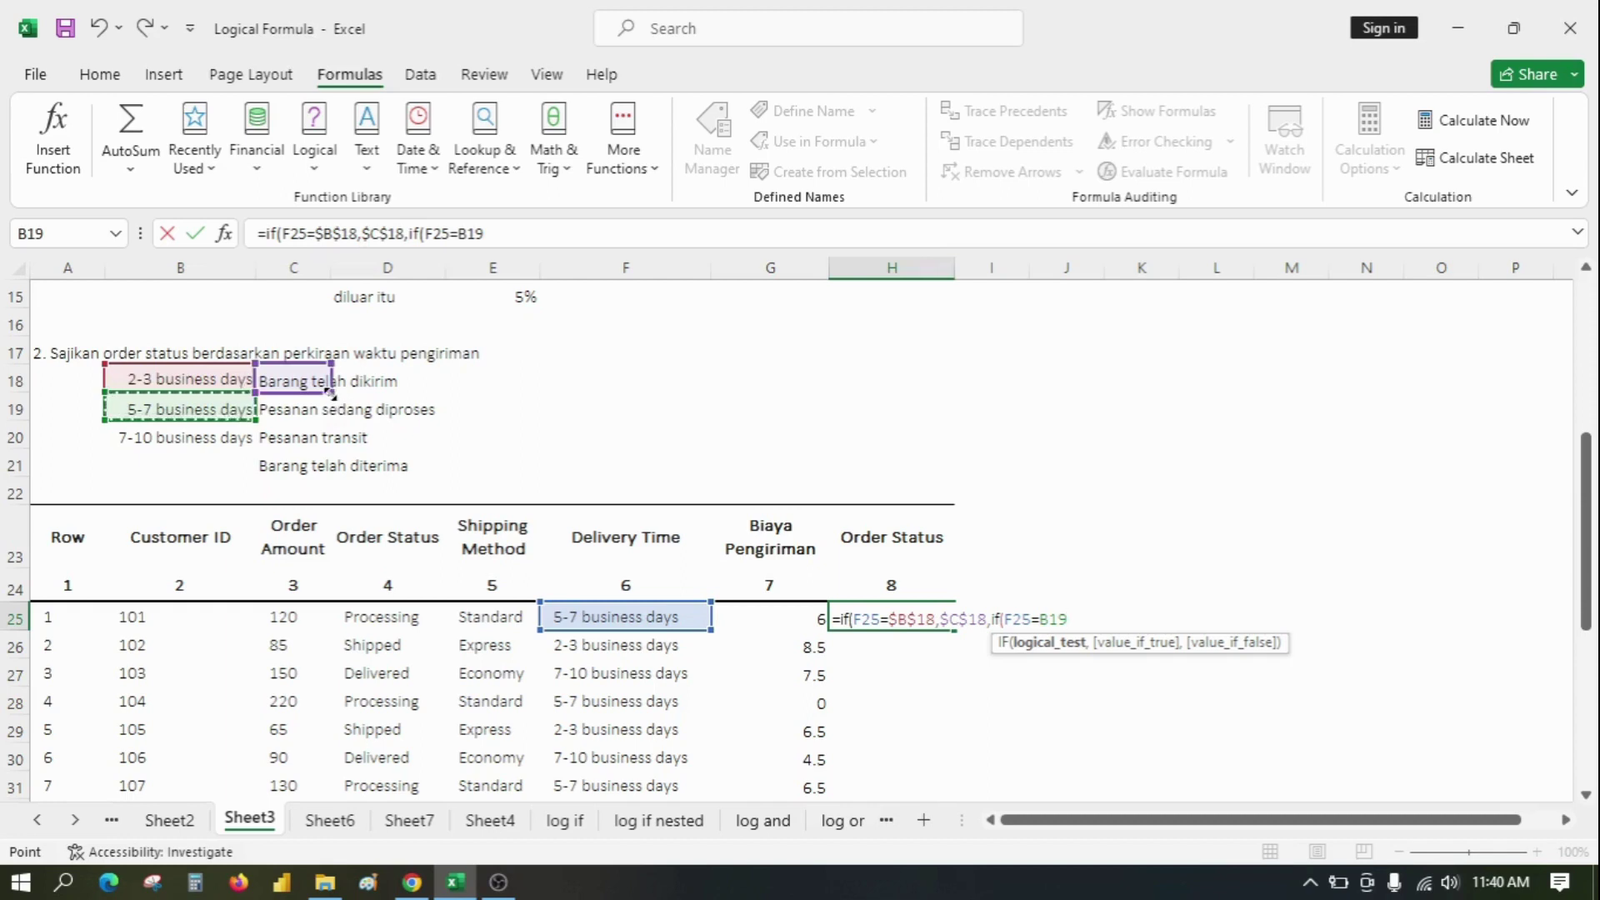
key(F4)
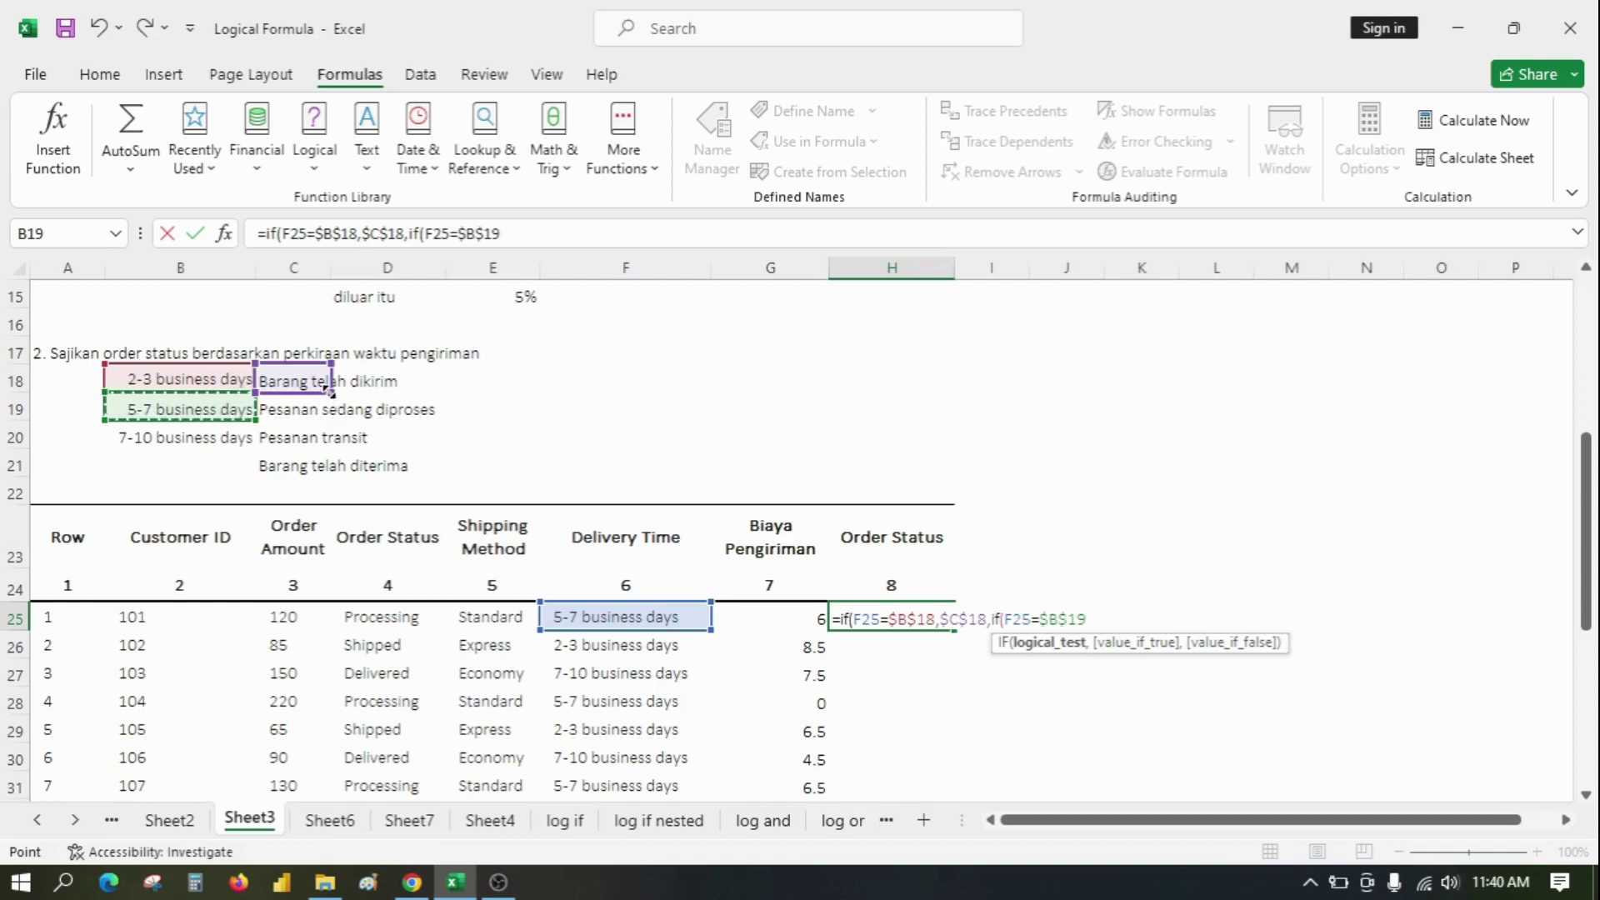
text(,)
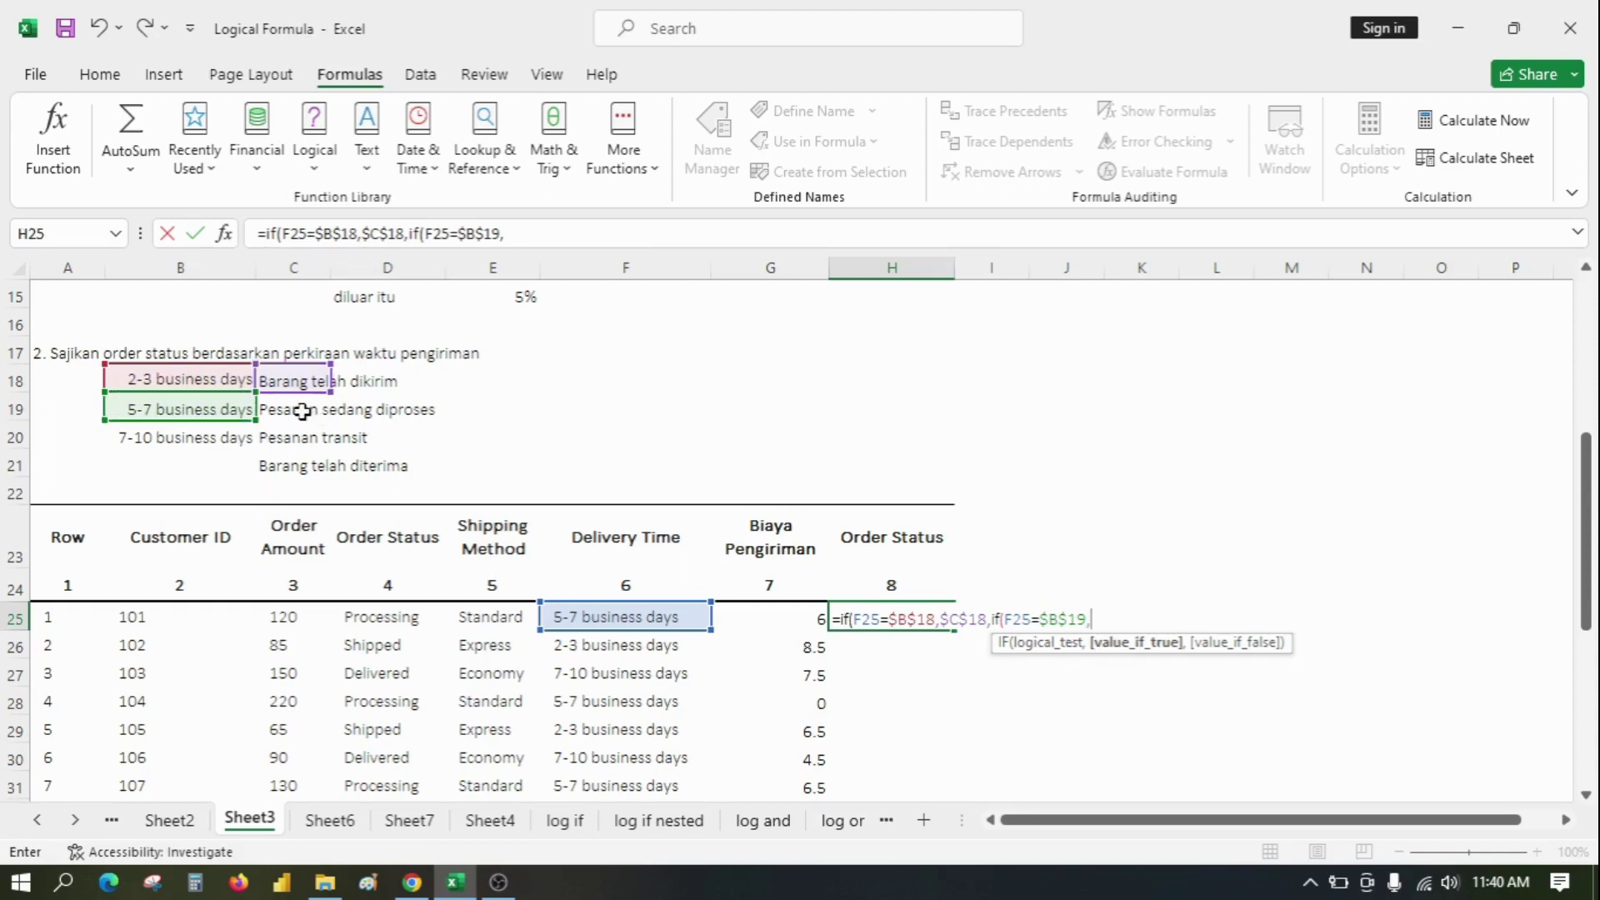
click(302, 410)
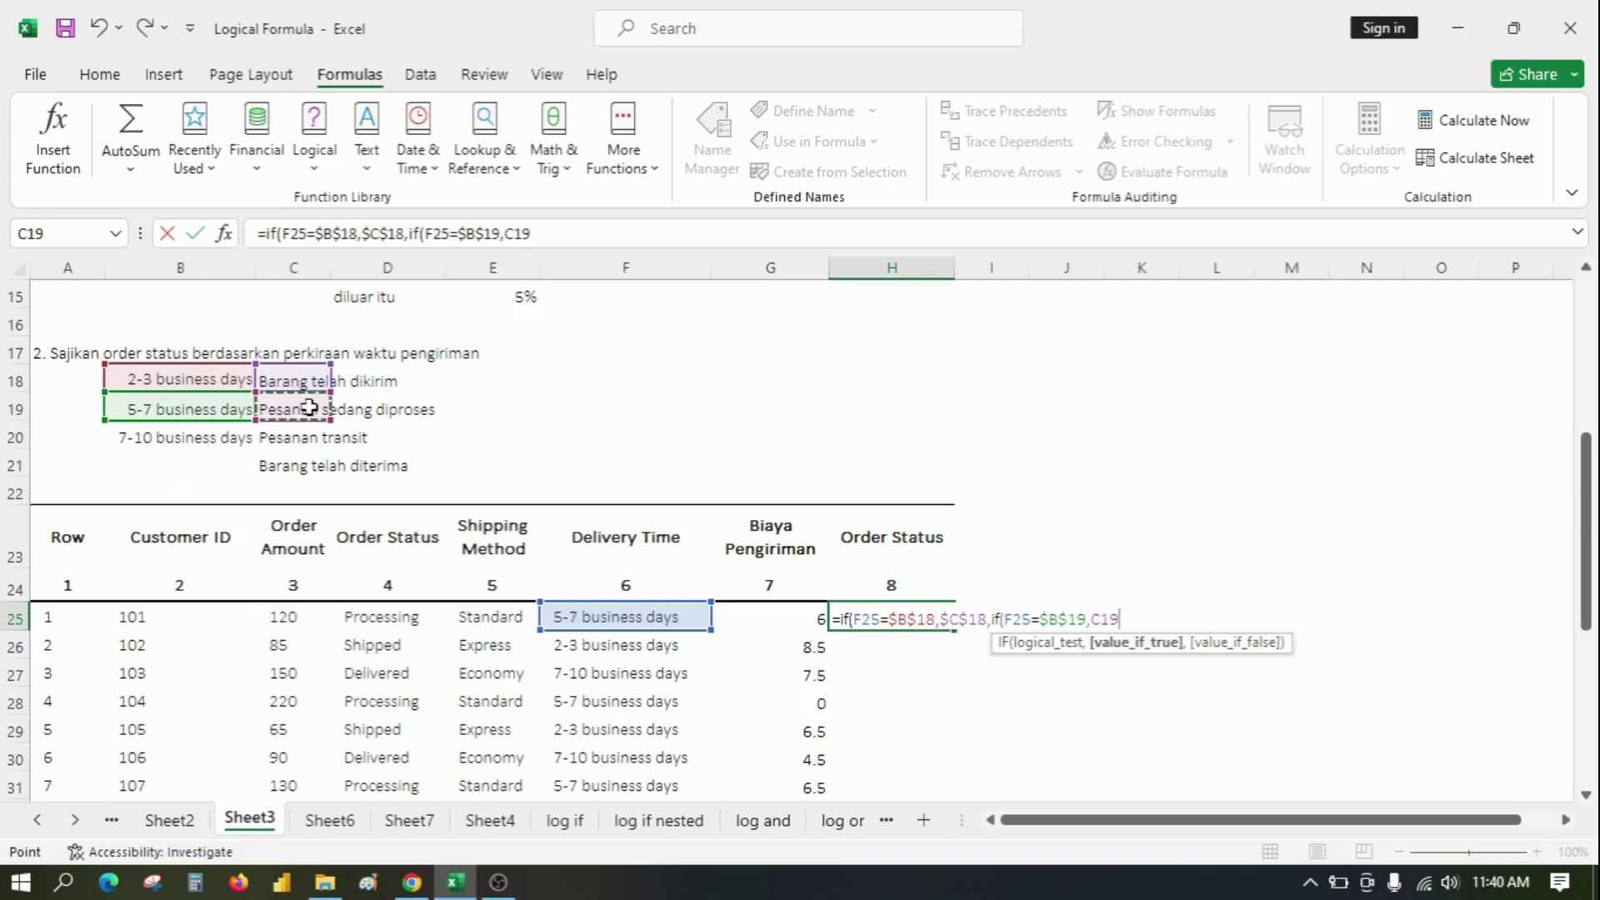
key(F4)
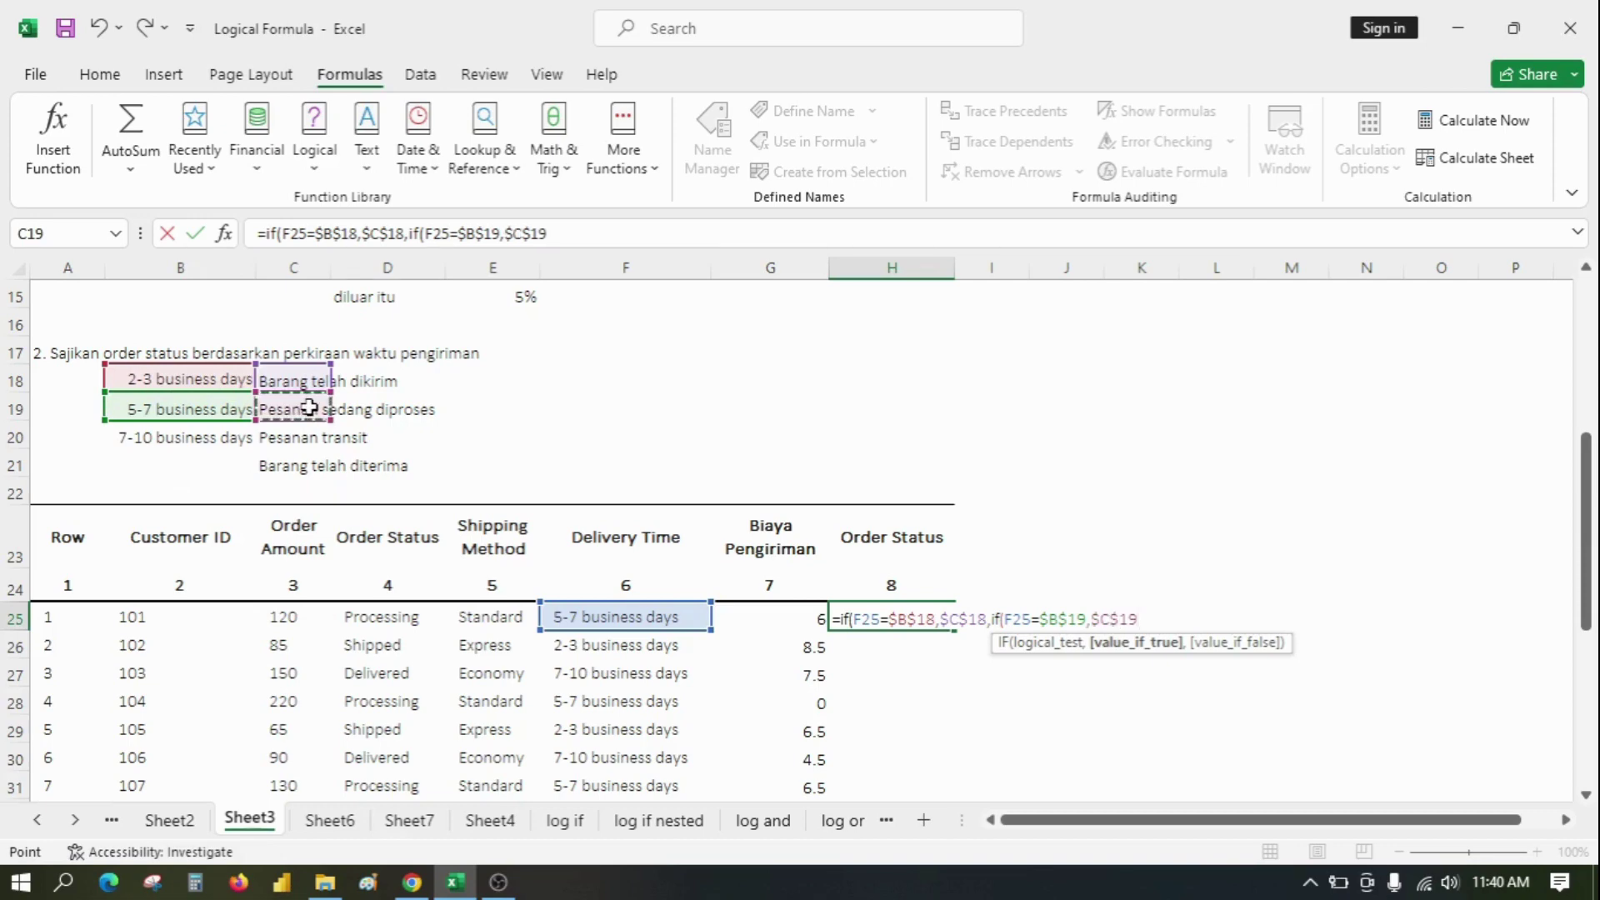
Nest a third IF in the H25 formula, testing F25=$B$20 and returning $C$20 if true.
text(,if)
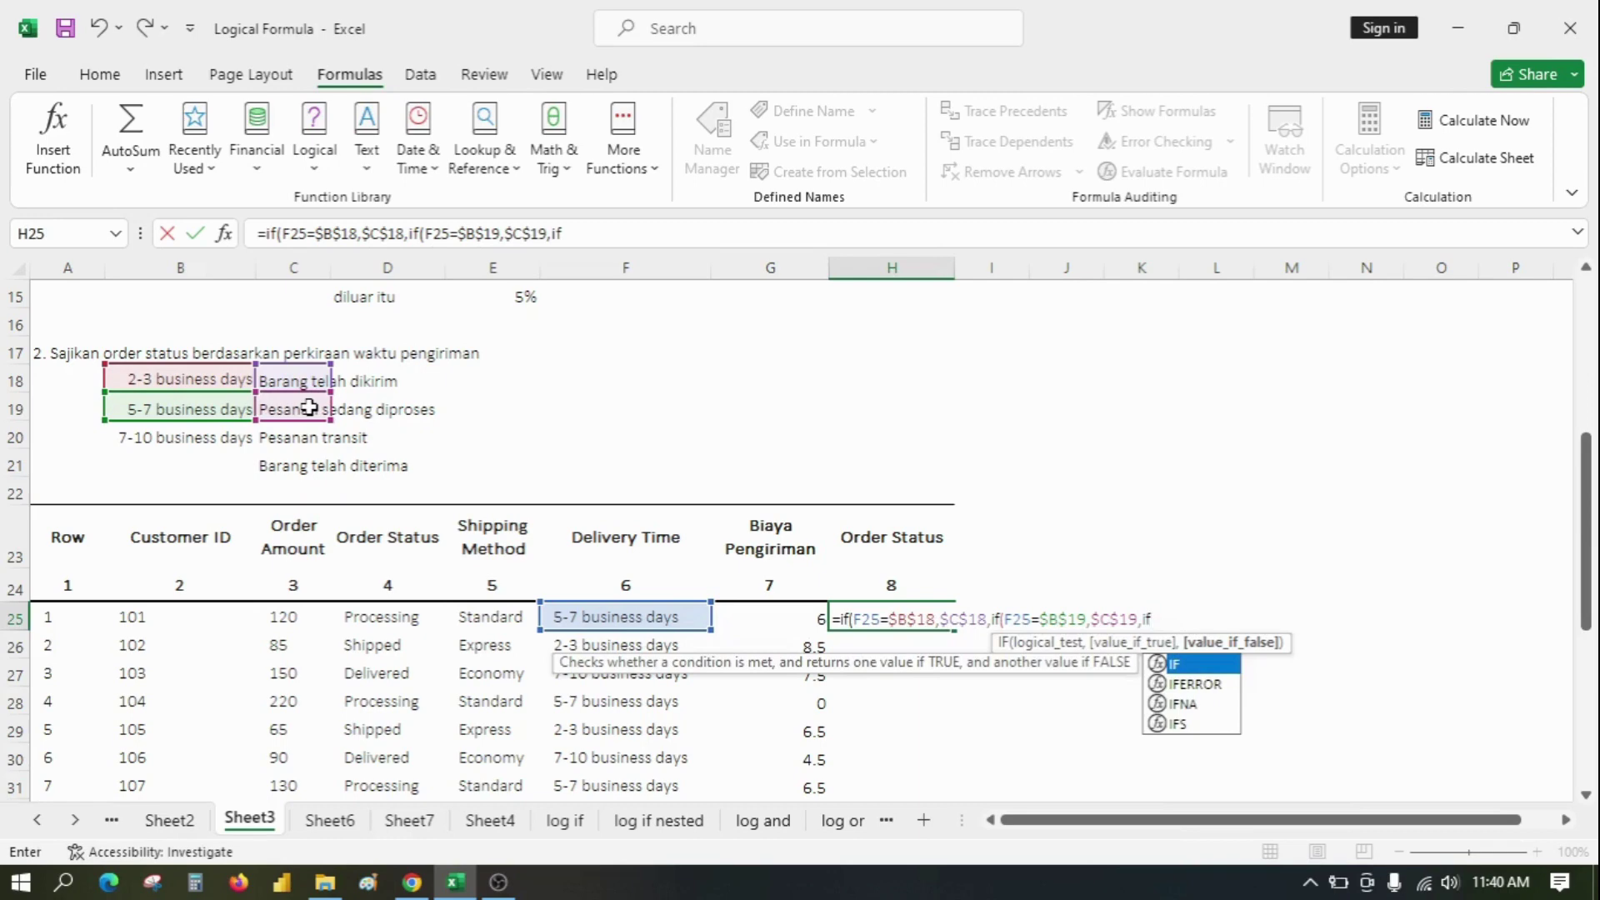
text(()
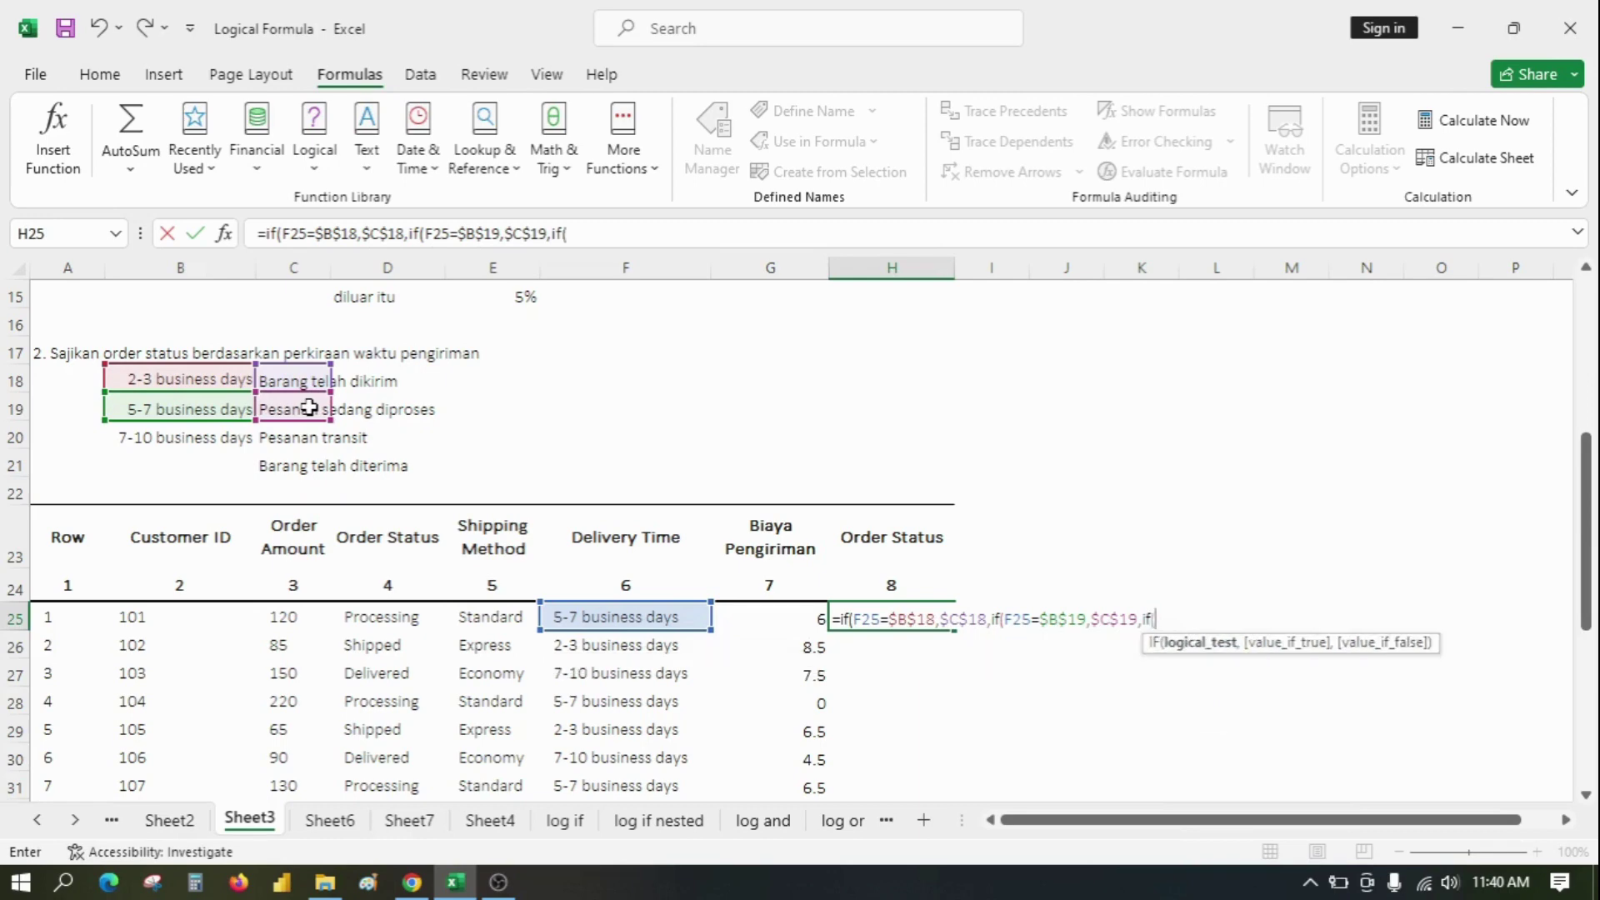
click(596, 623)
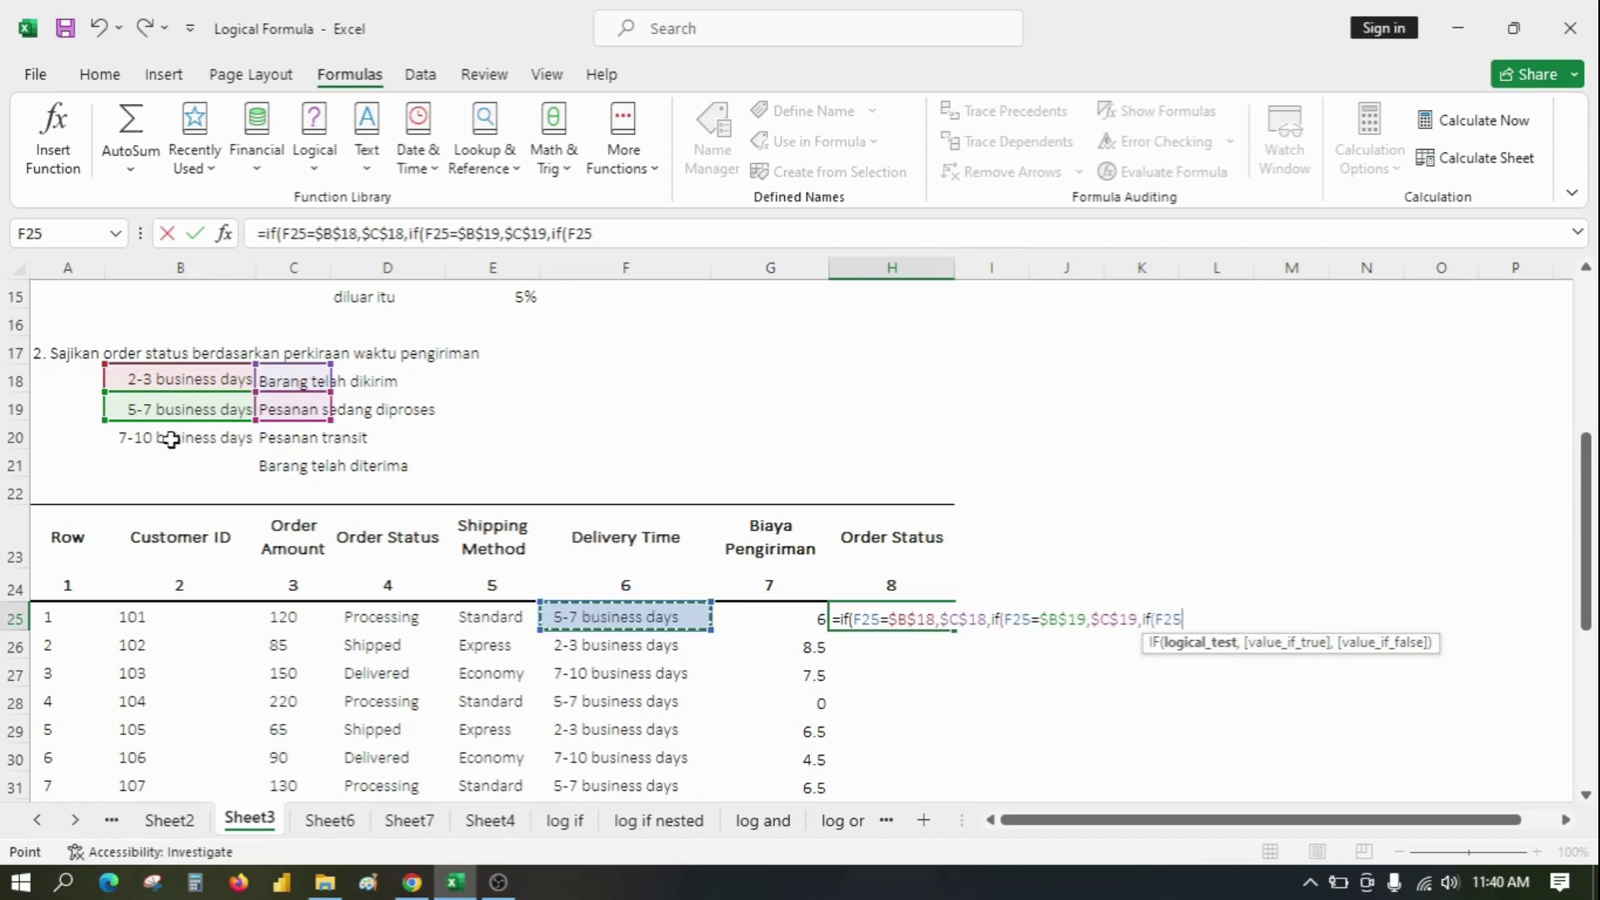
text(=)
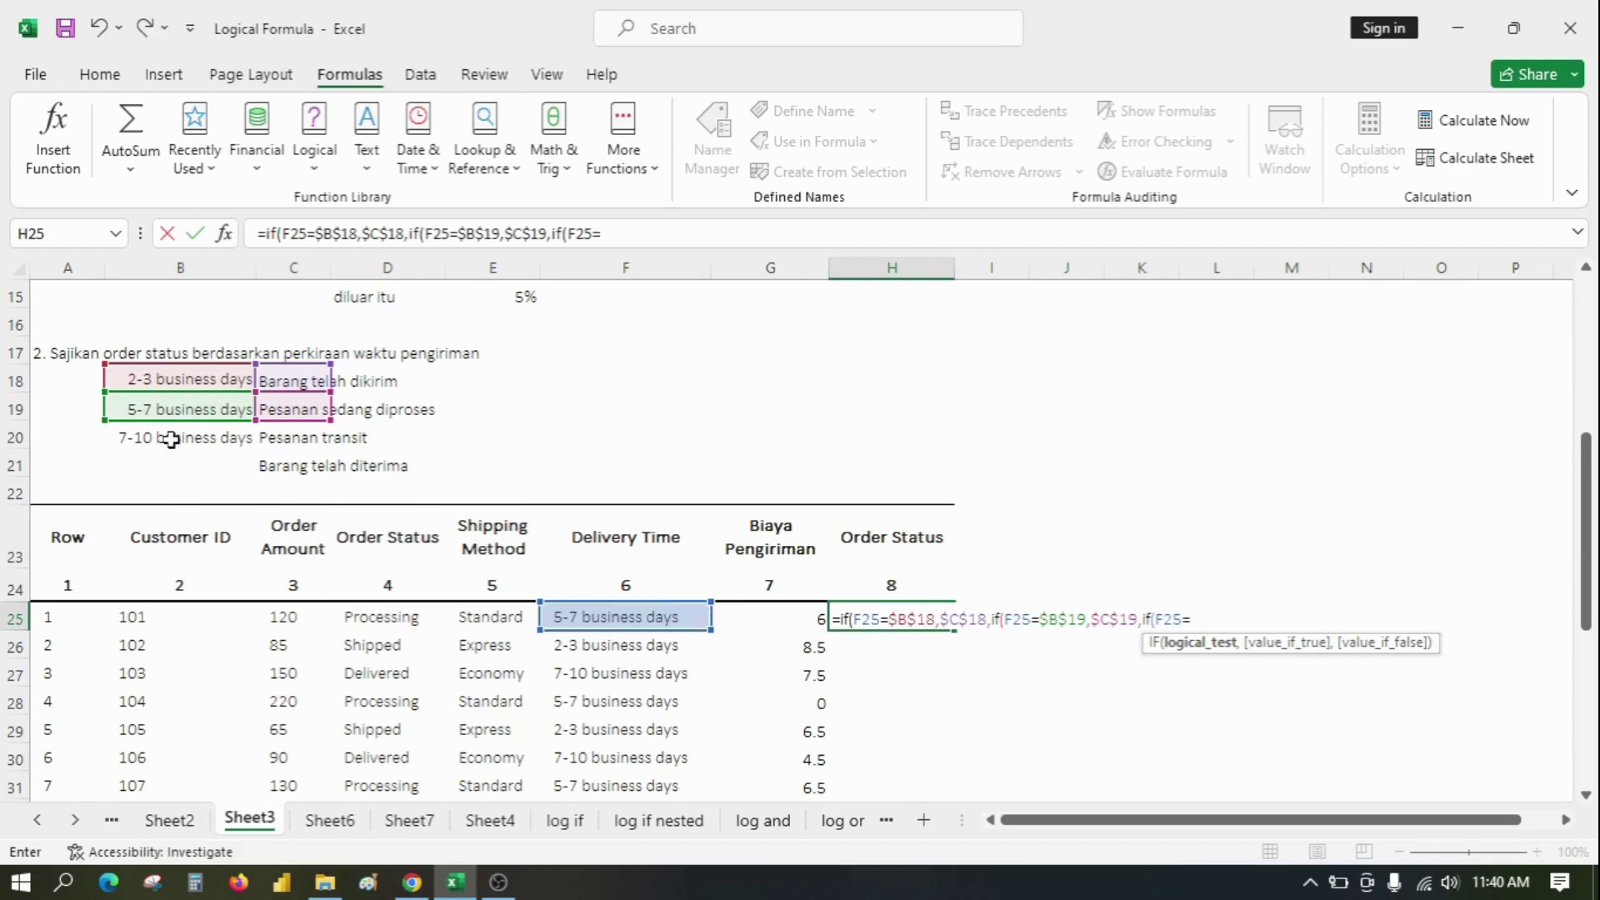
click(171, 440)
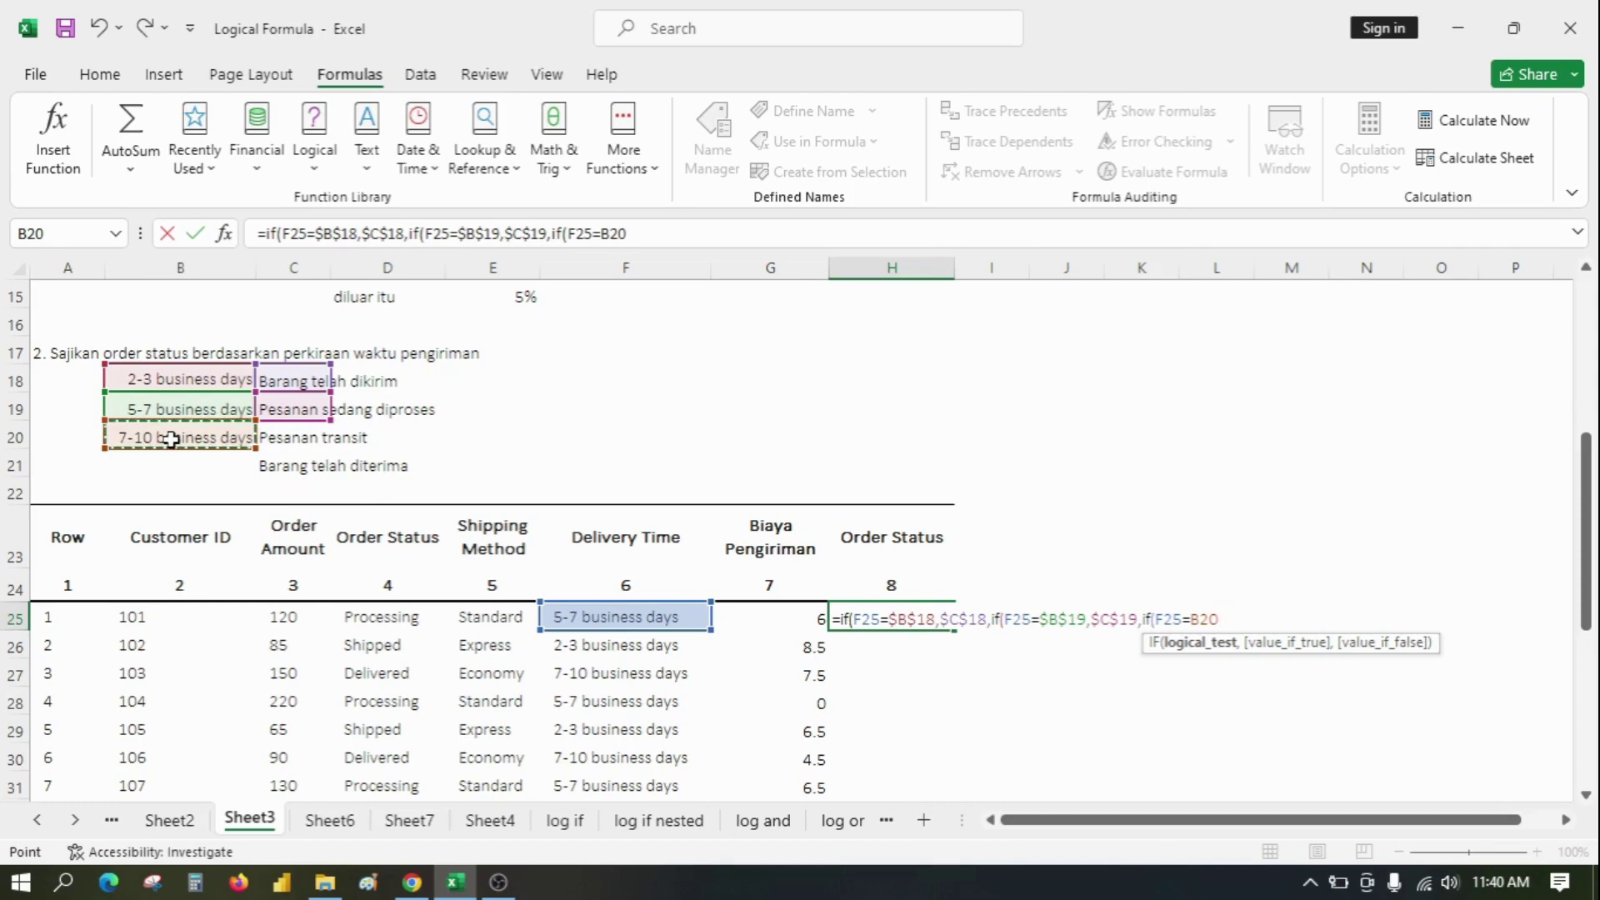
key(F4)
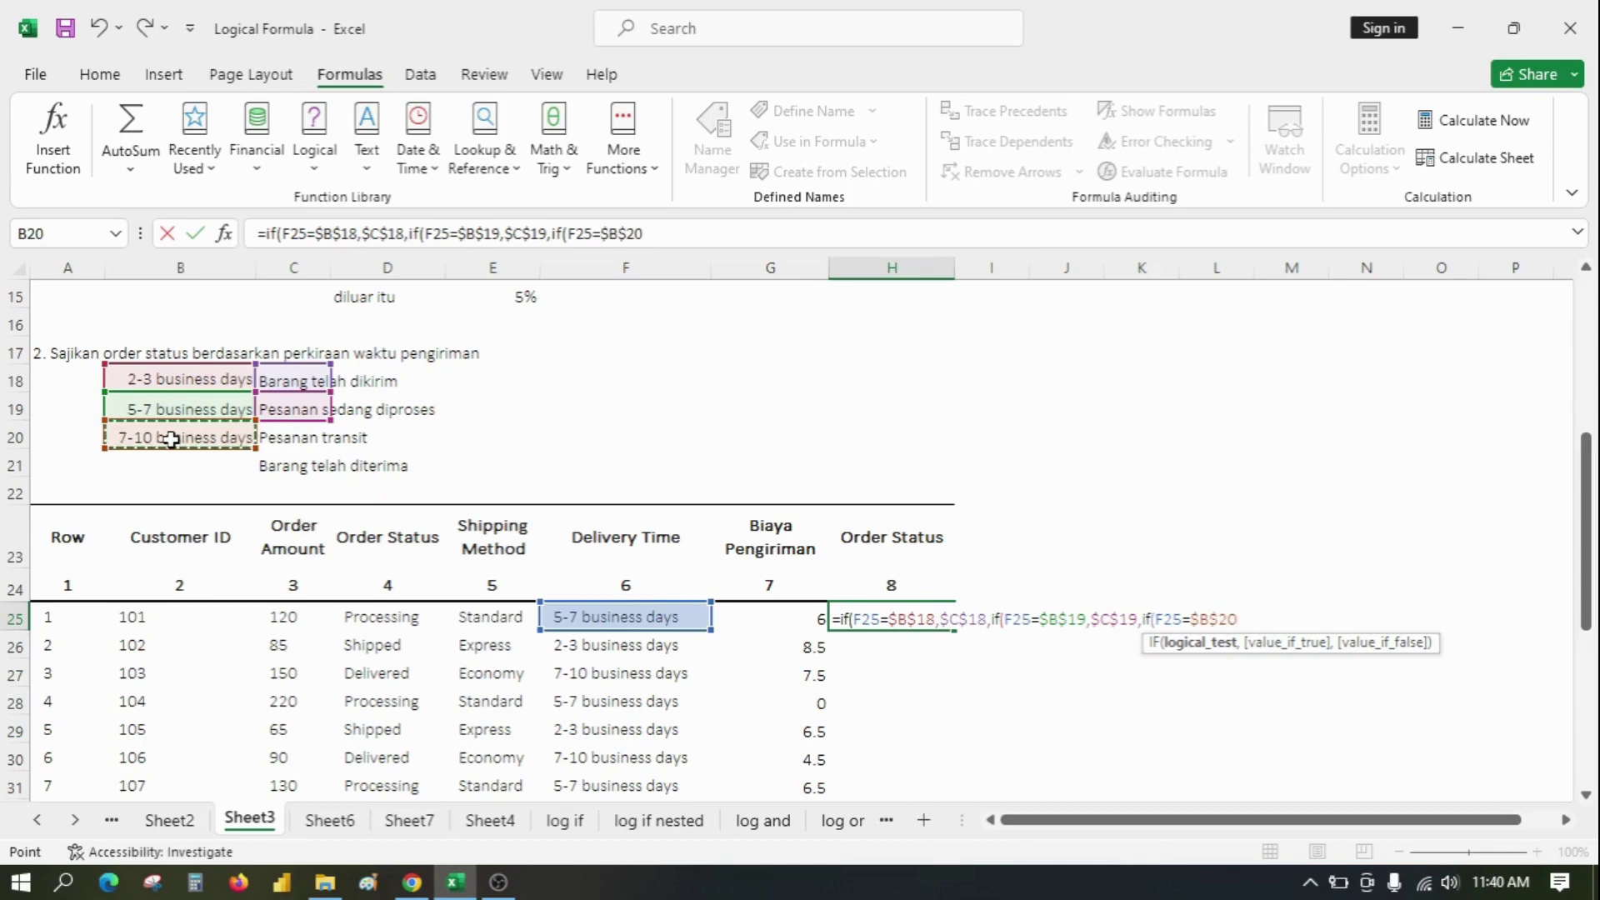
text(,)
click(309, 444)
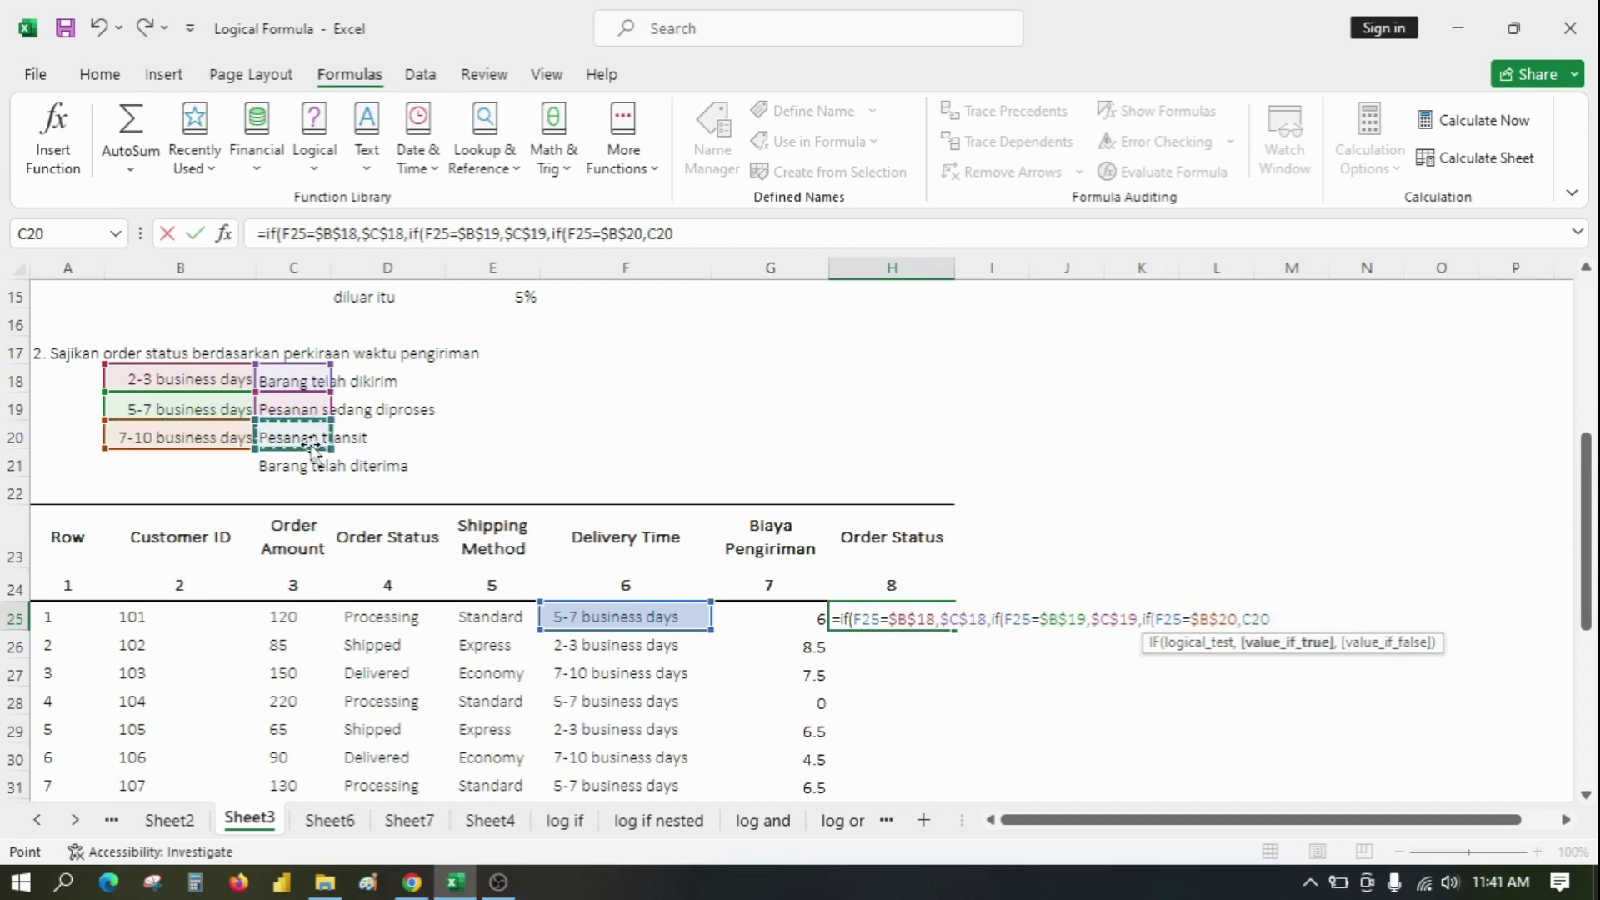
key(F4)
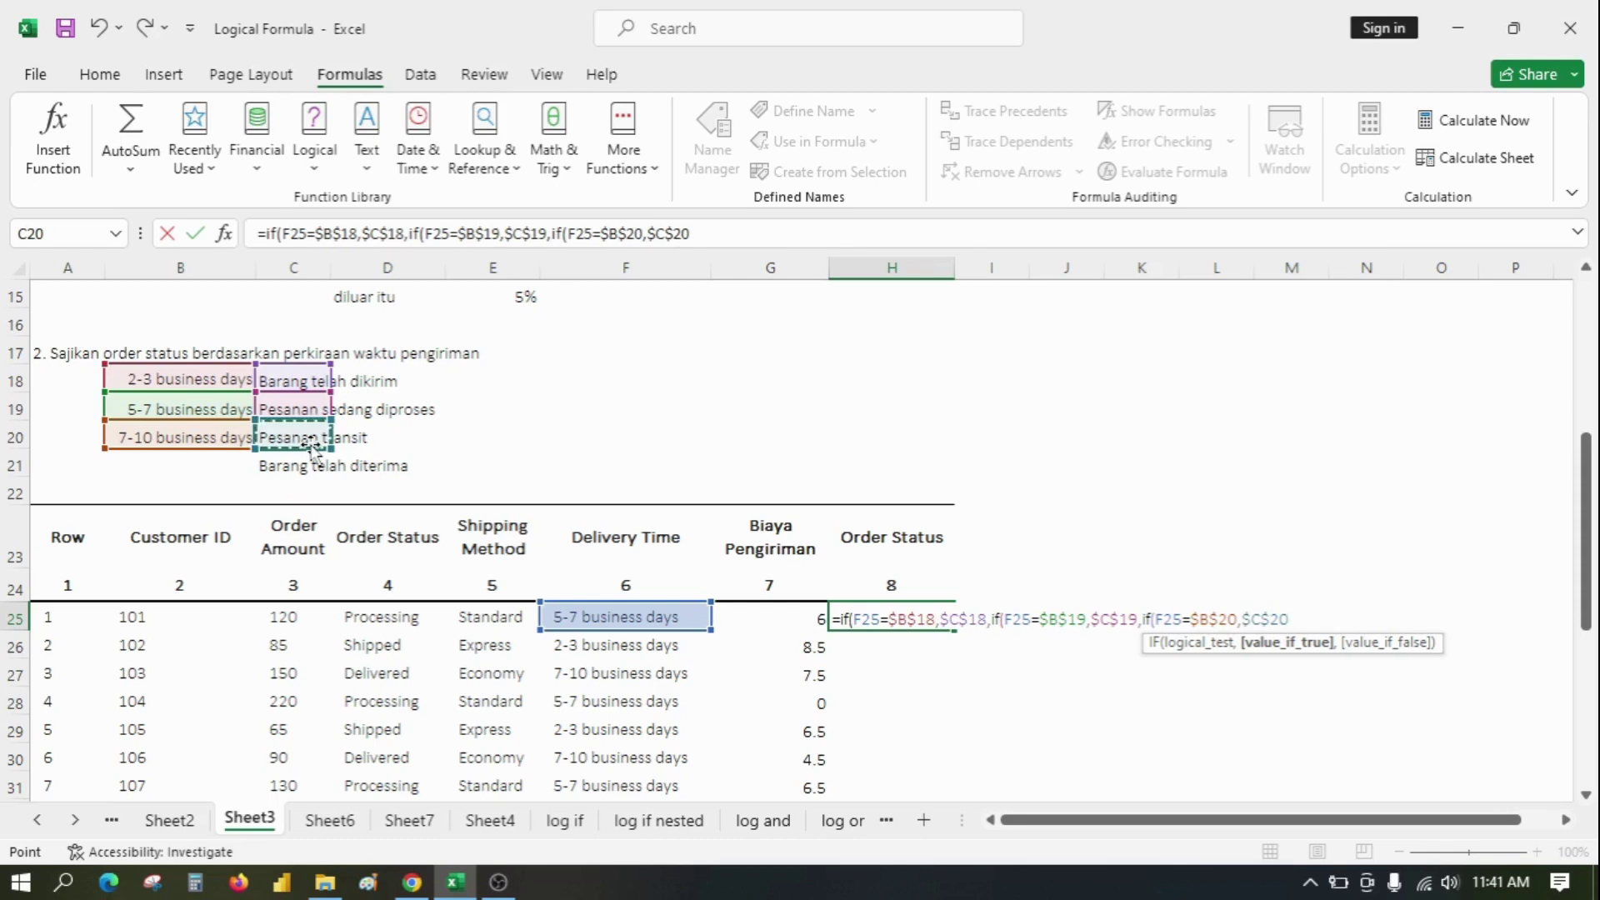
text(,)
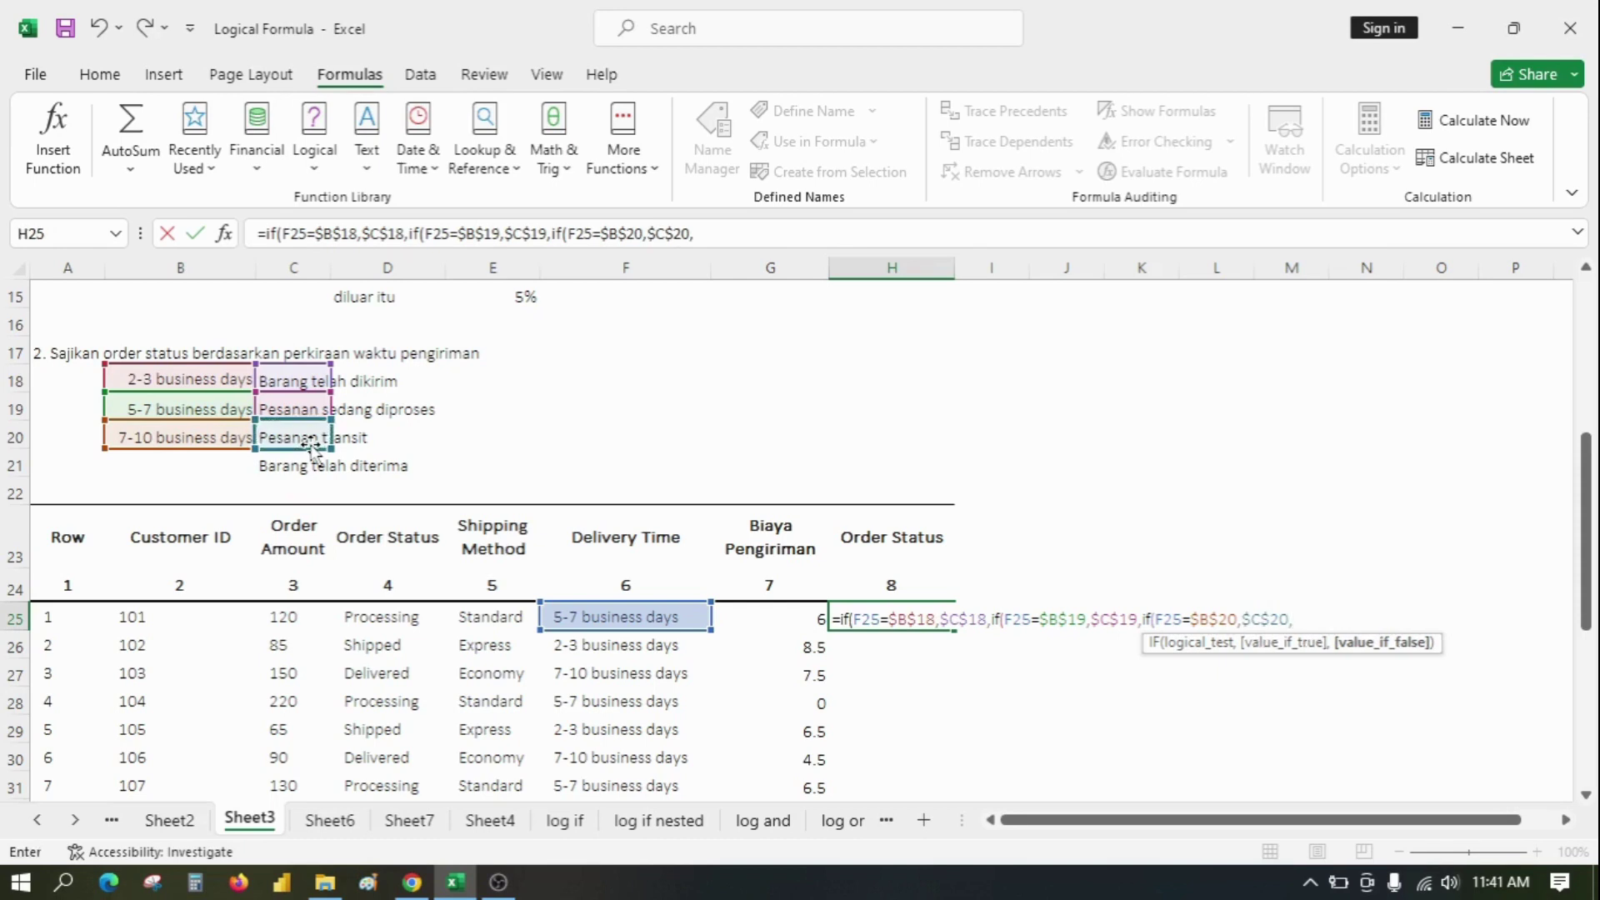
Finish the nested IF formula in H25 with $C$21 as the final value if false.
click(307, 467)
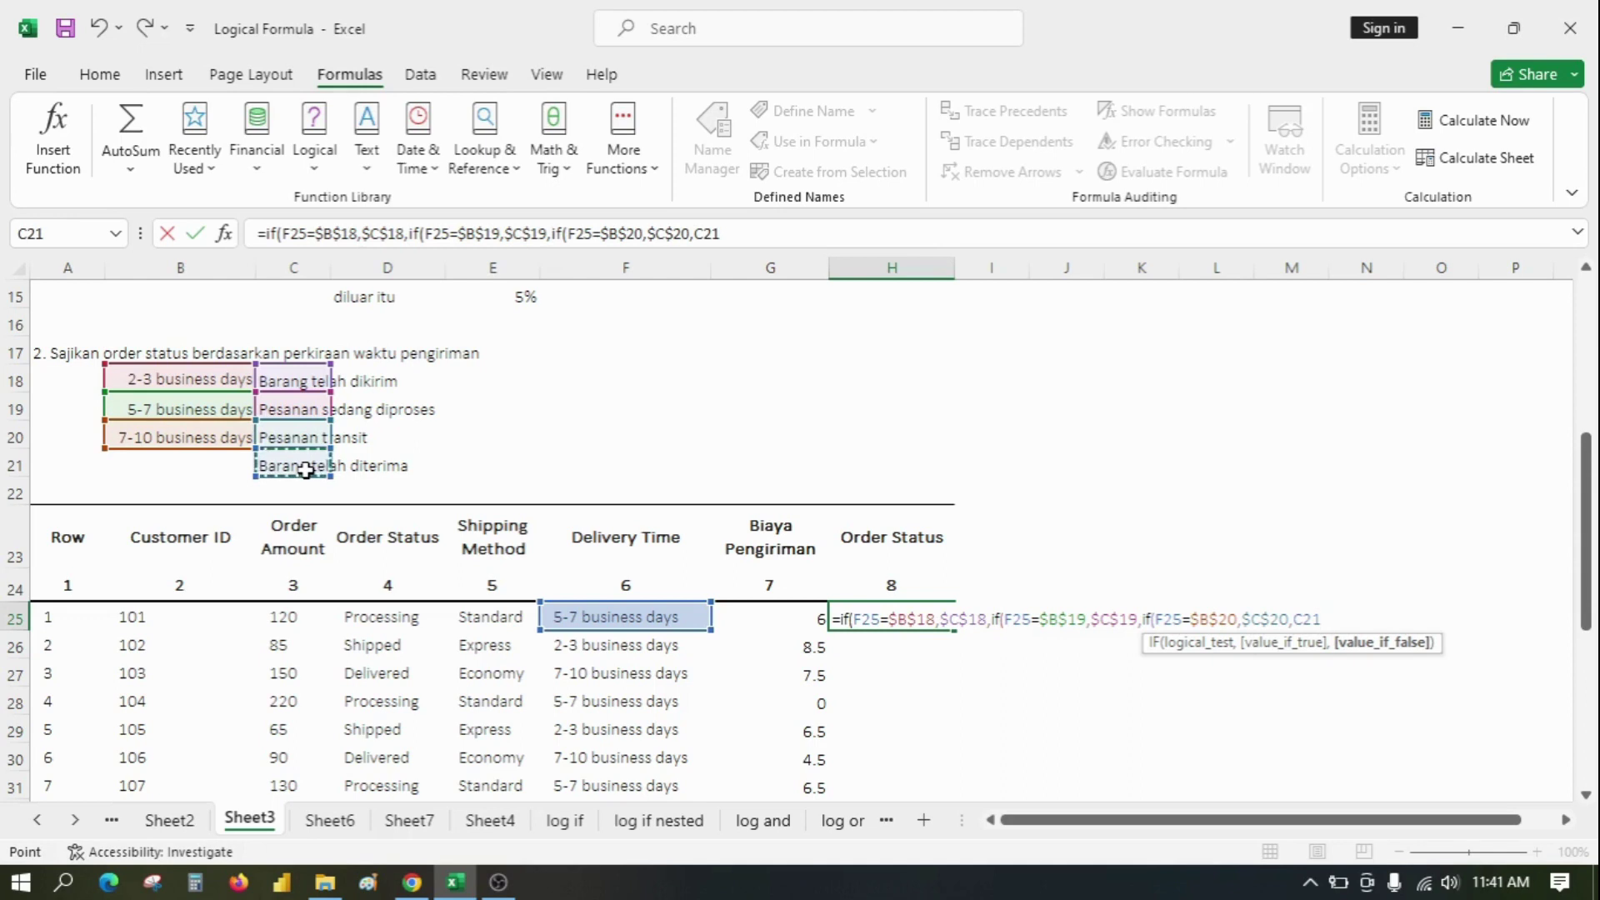
key(F5)
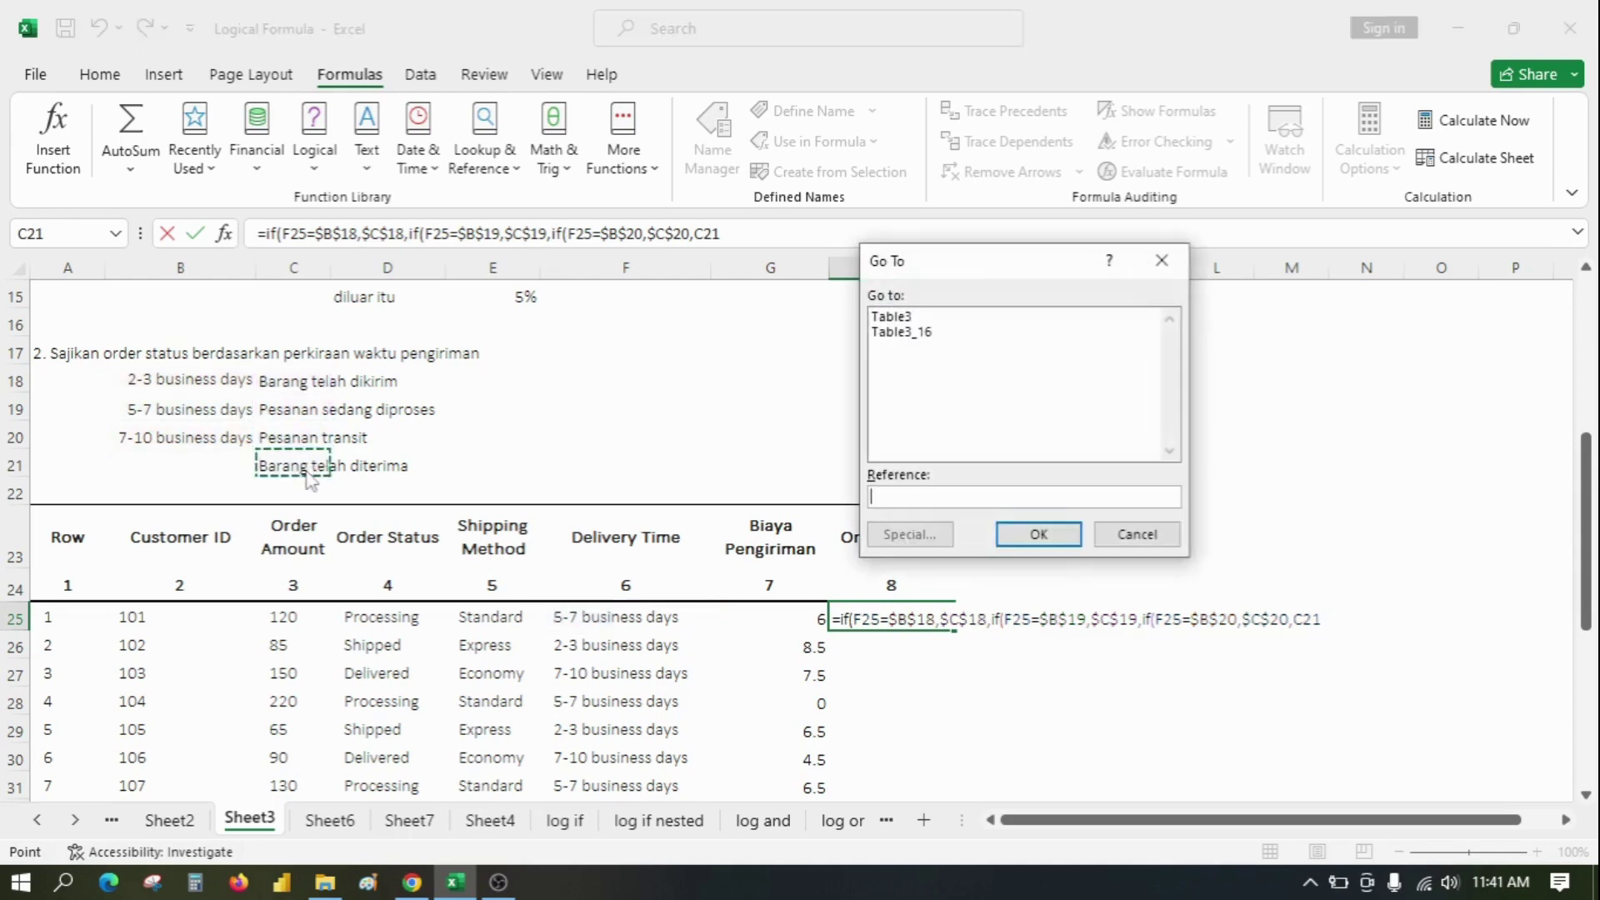
click(1136, 534)
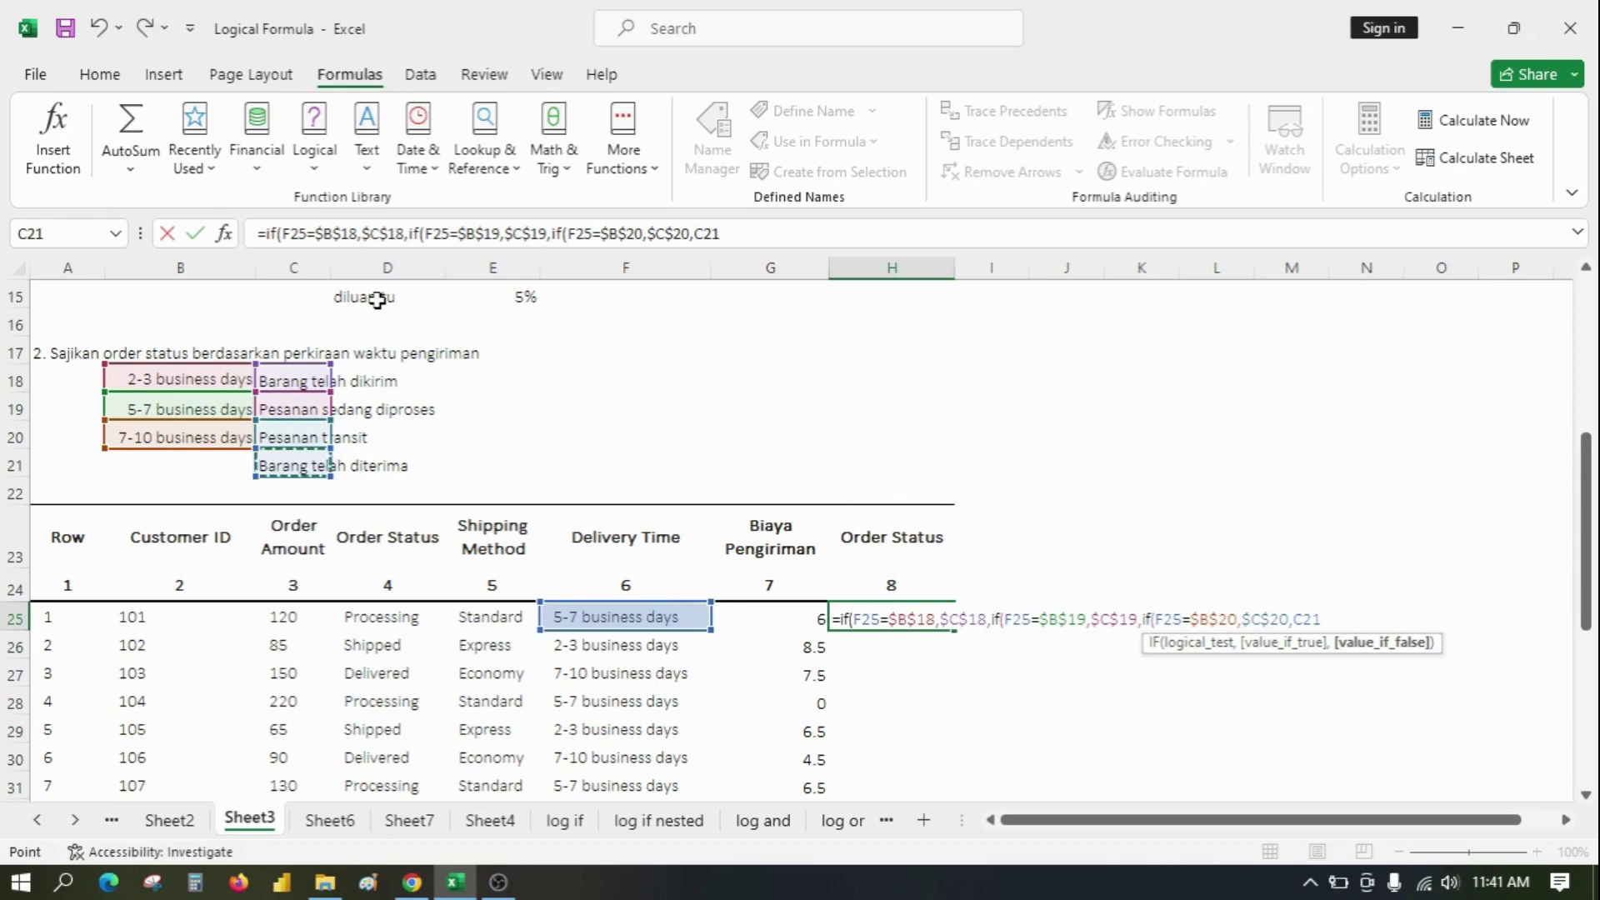
key(F4)
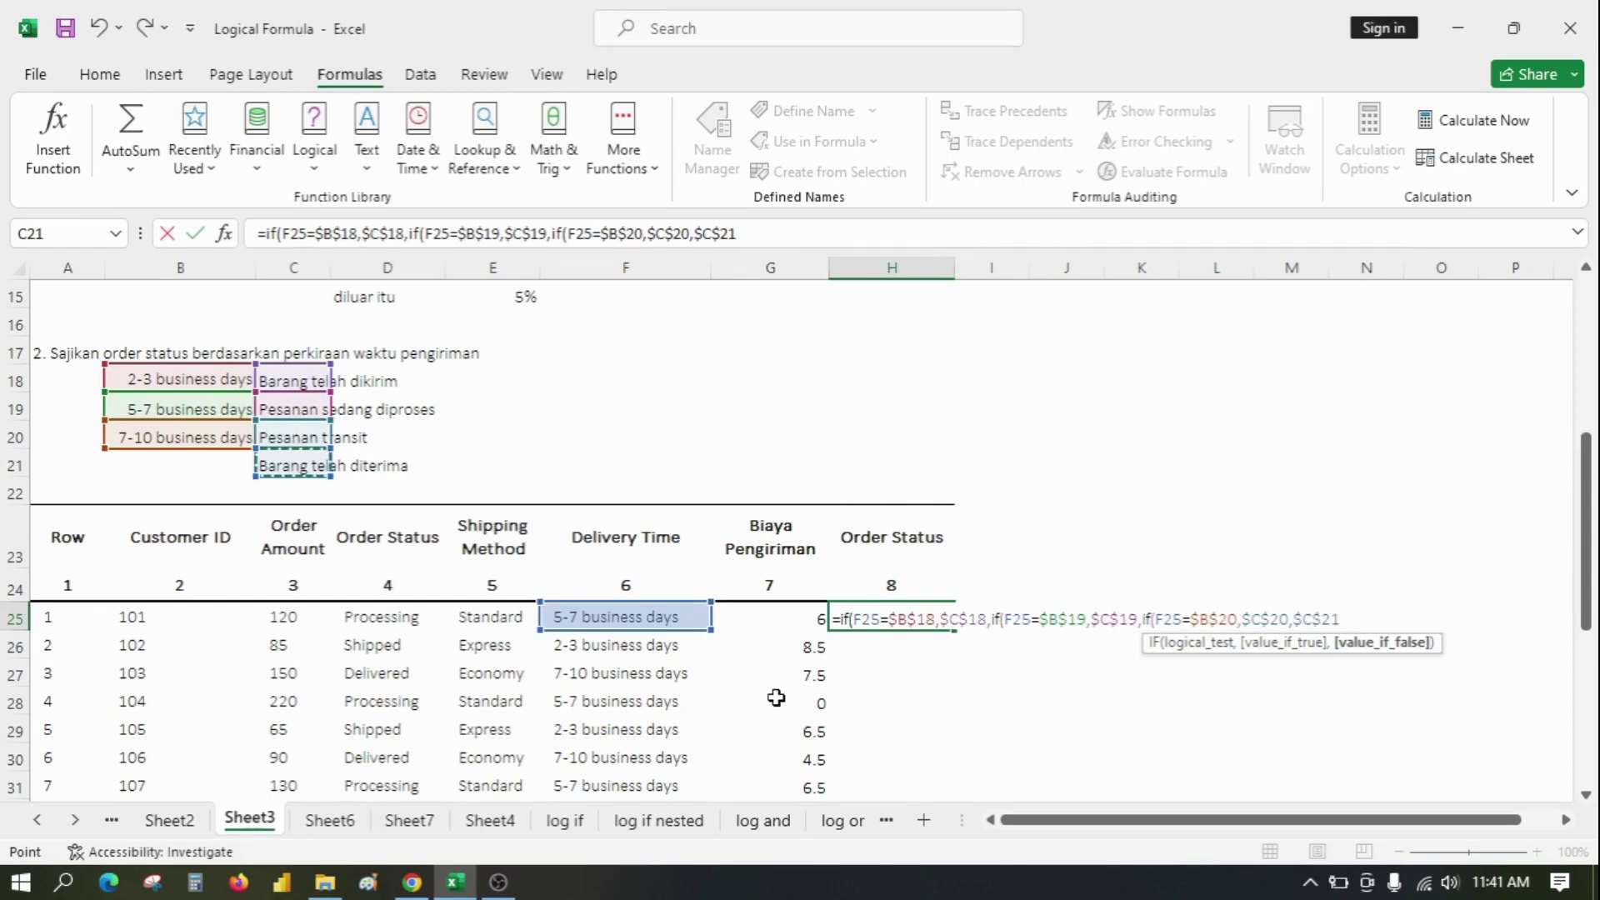
key(Return)
key(Return)
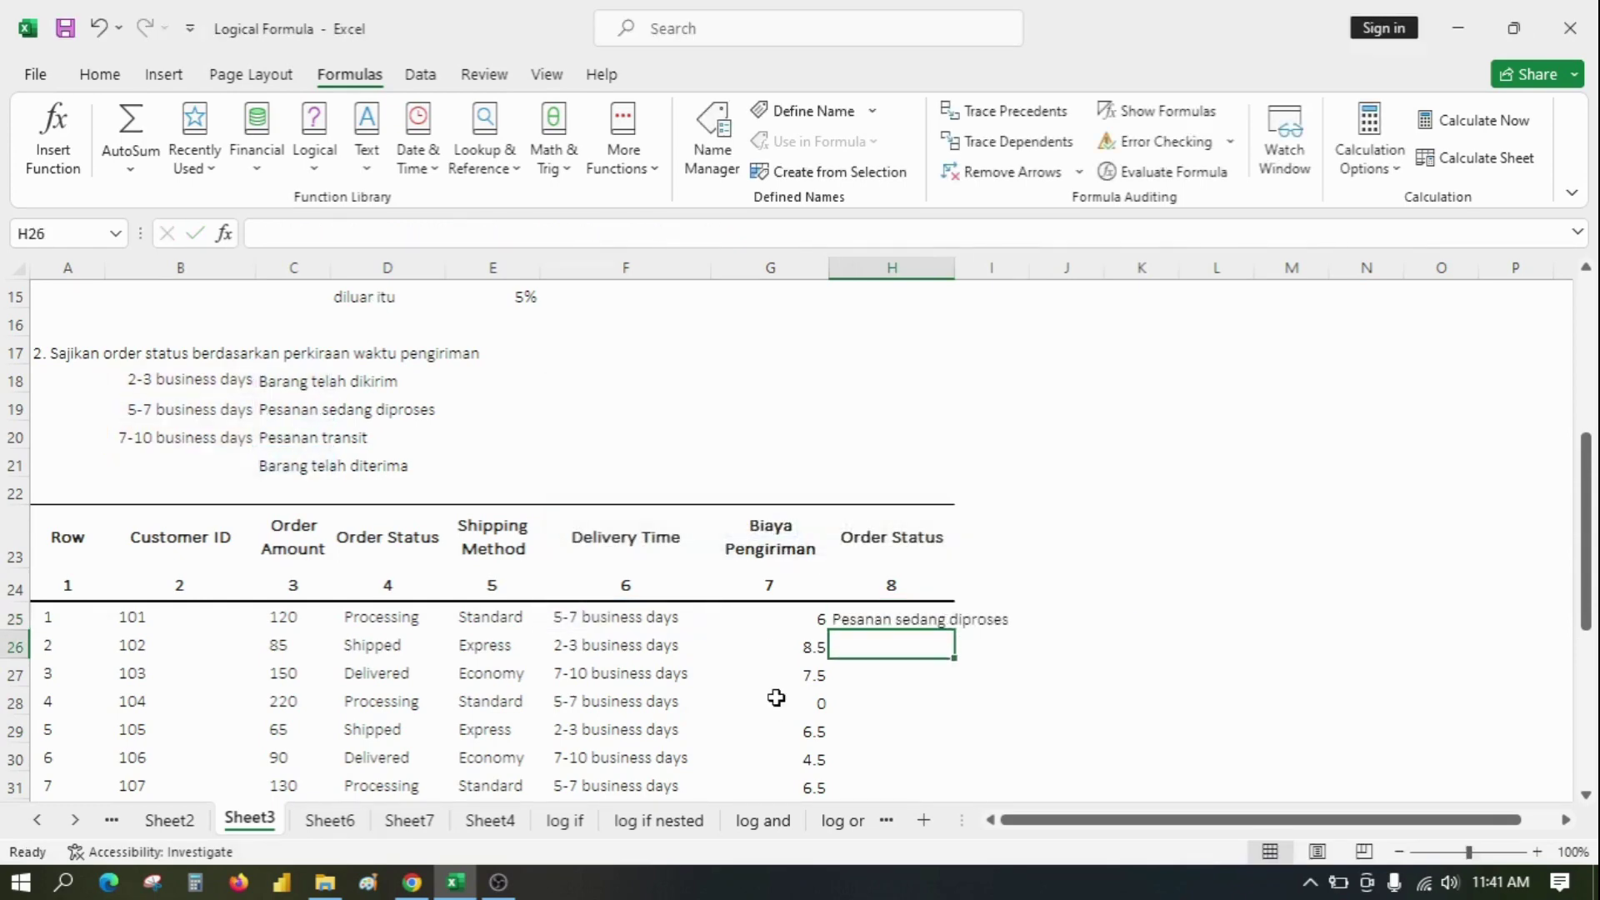
Check the H25 result against the delivery time in F25 and the matching criterion in B19.
key(Up)
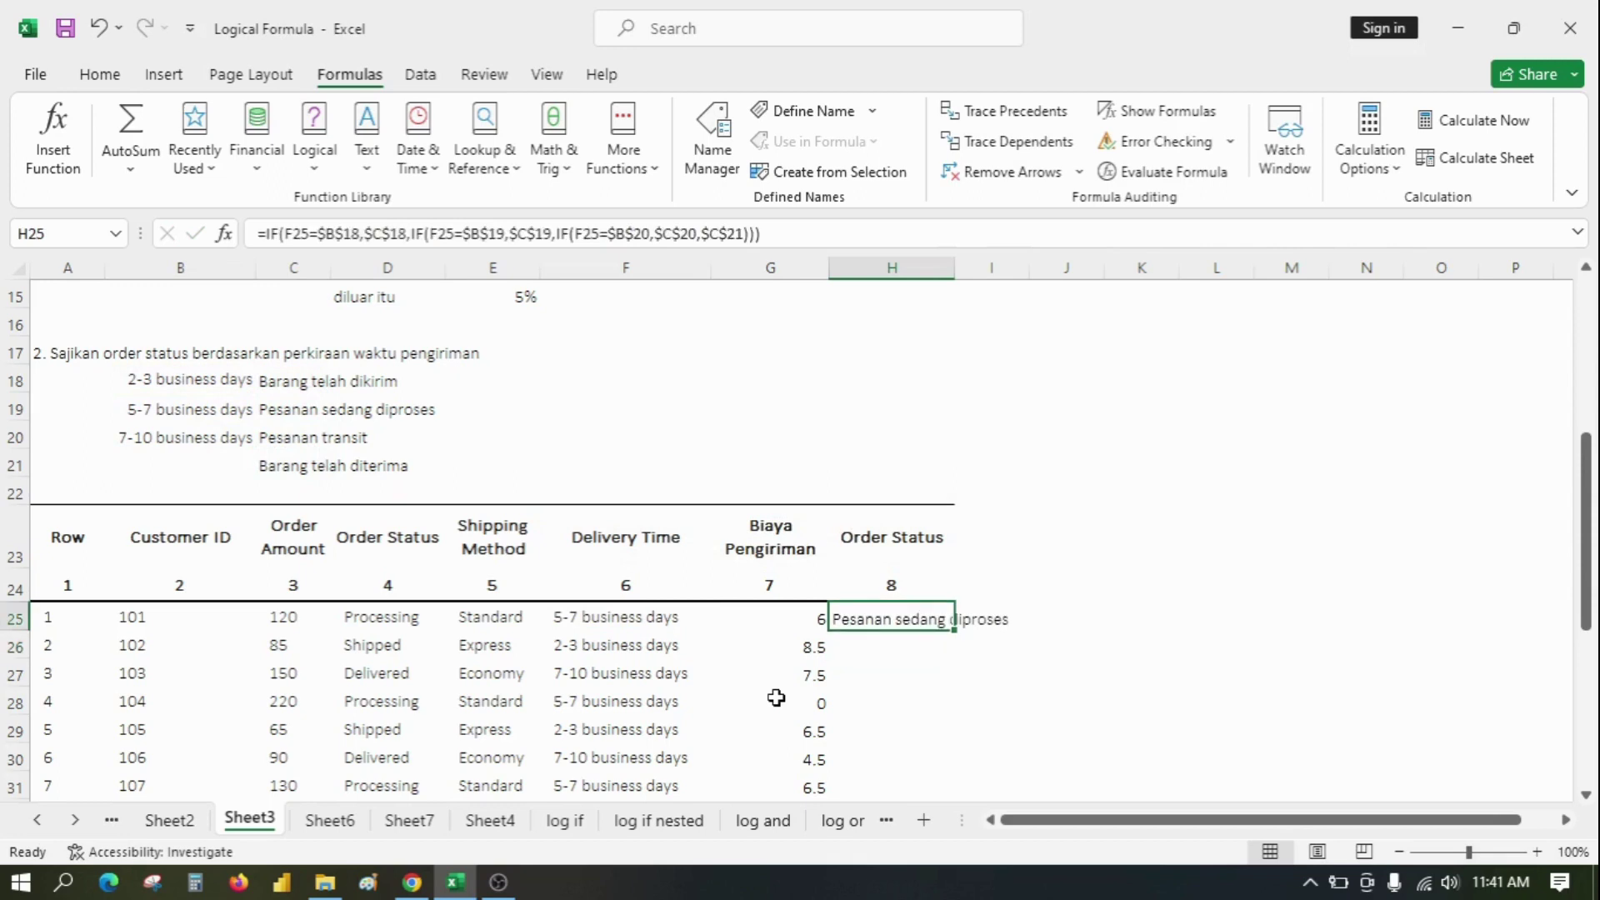
key(Left)
key(Left)
key(Left)
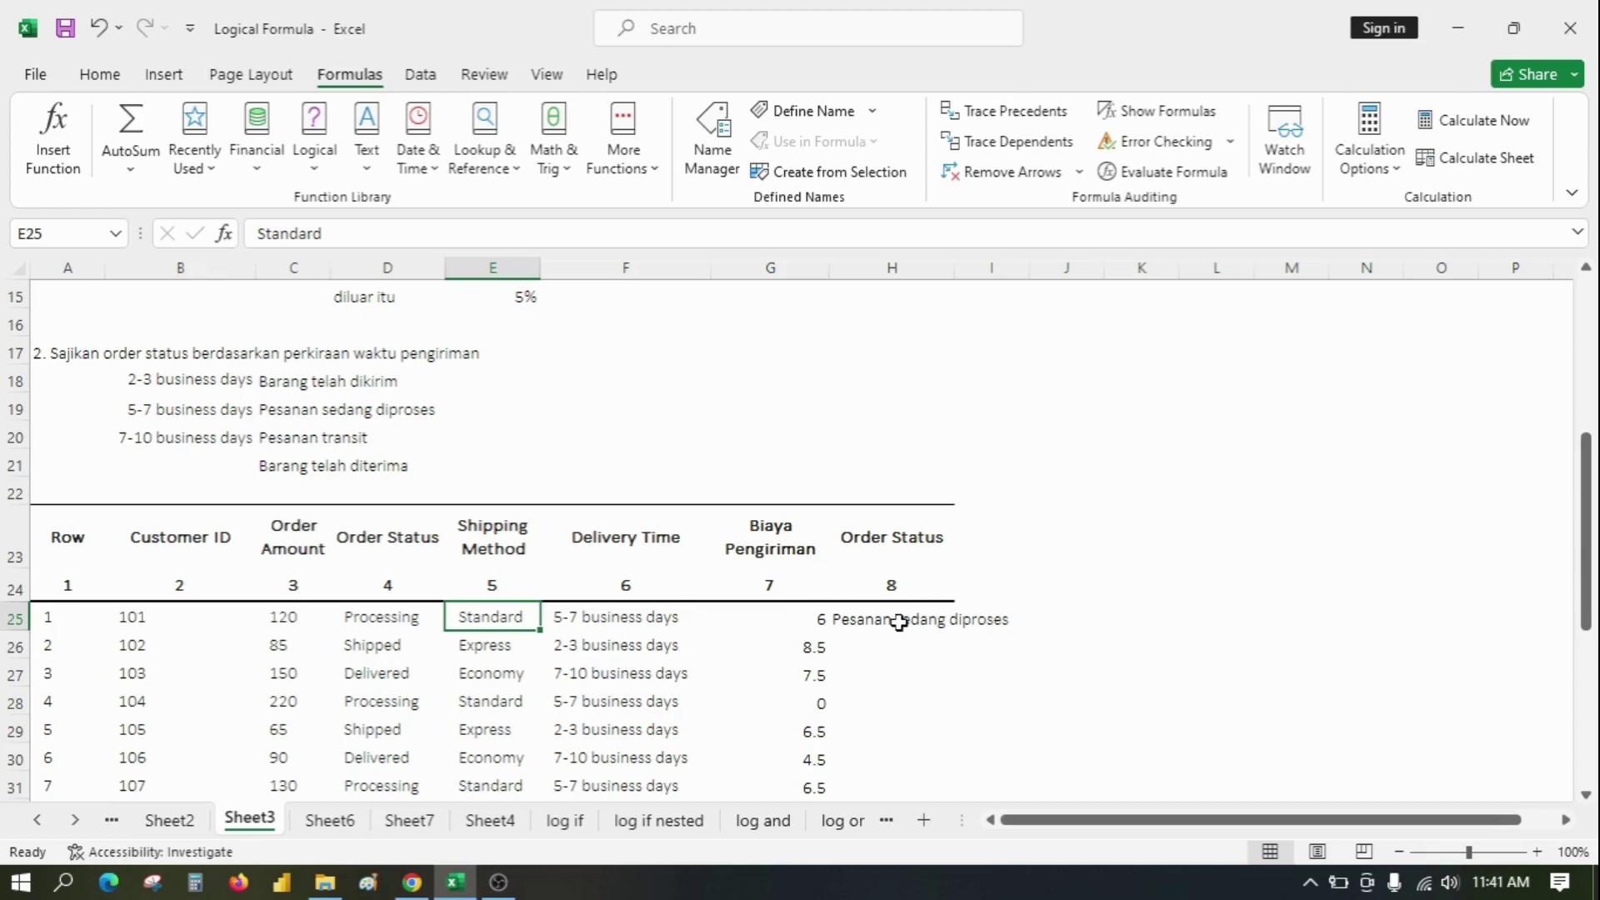
click(600, 621)
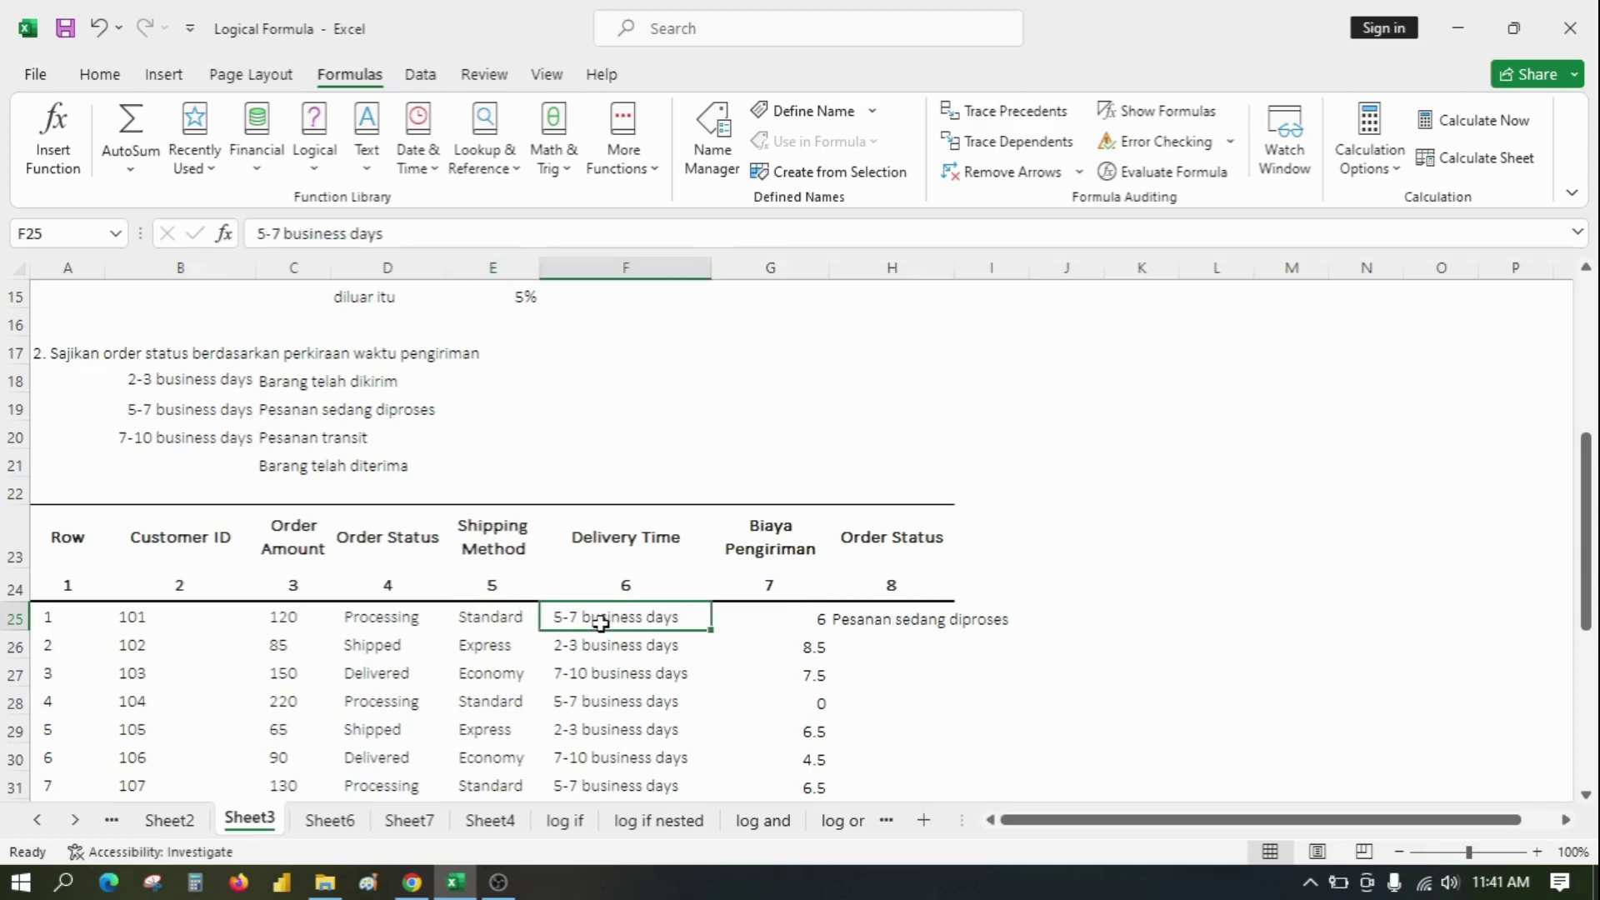
click(177, 410)
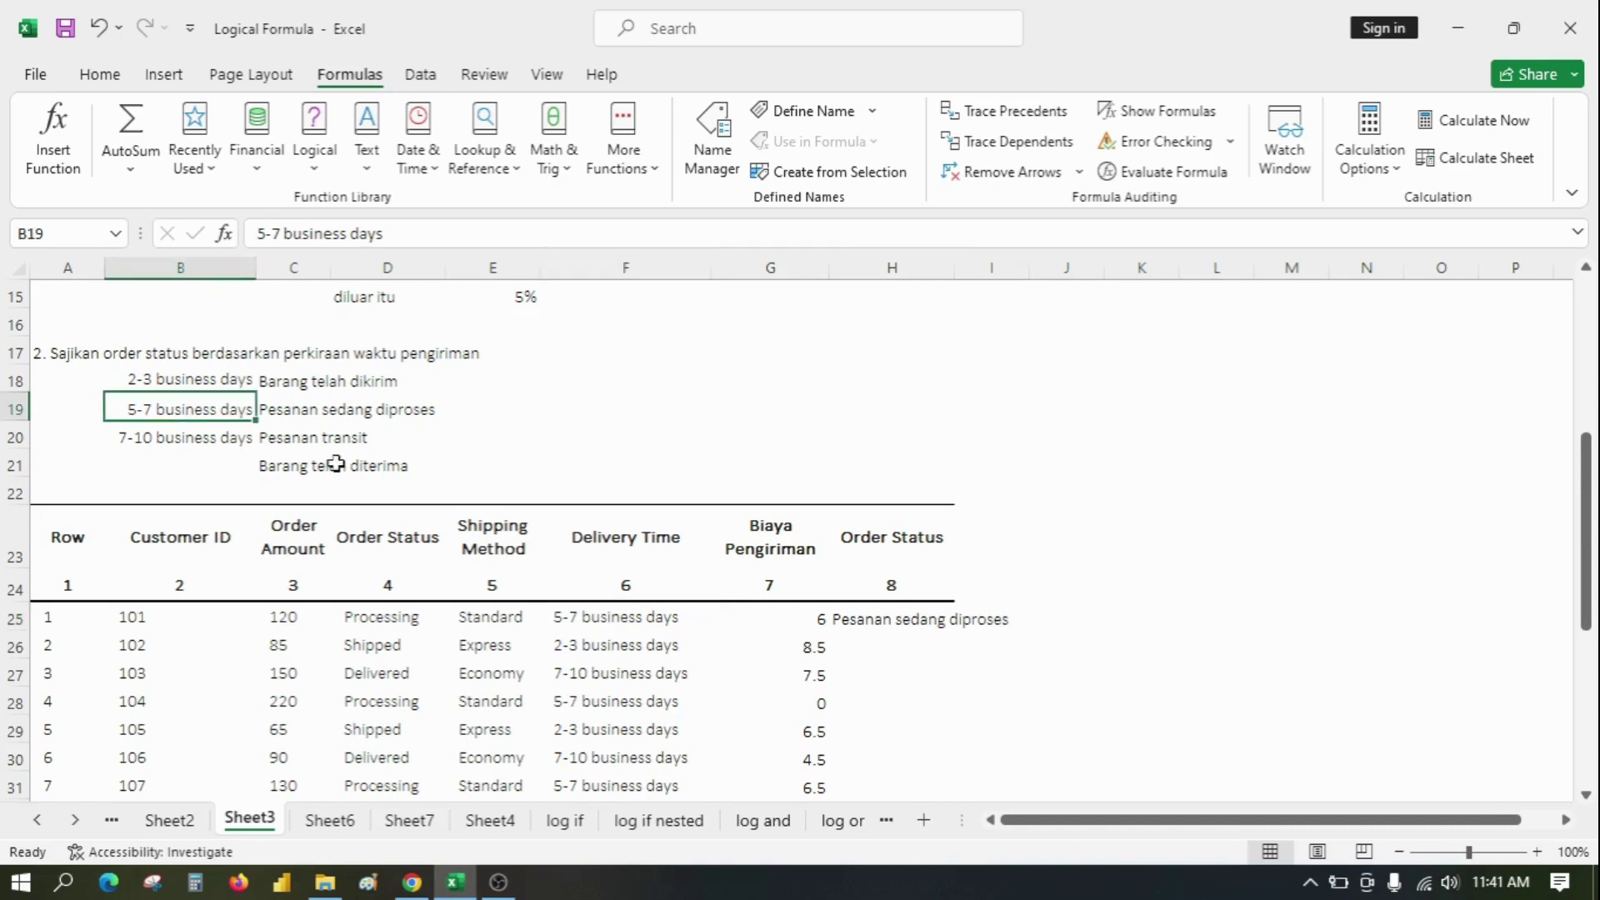
Copy the order status formula from H25 down the Order Status column through H44.
click(913, 623)
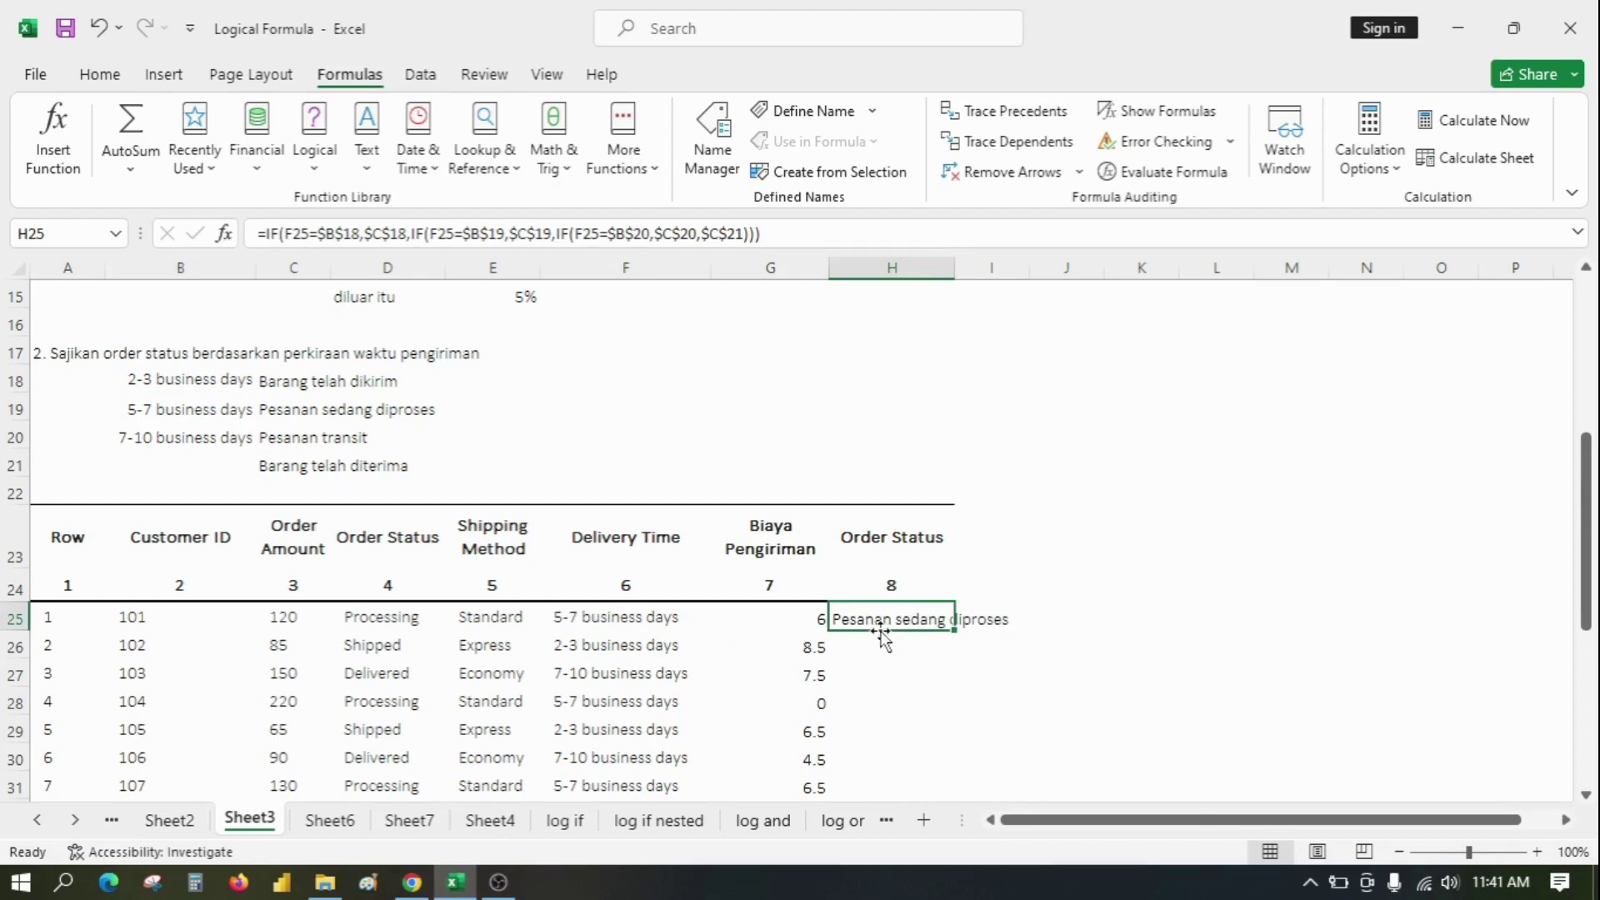
key(ctrl+c)
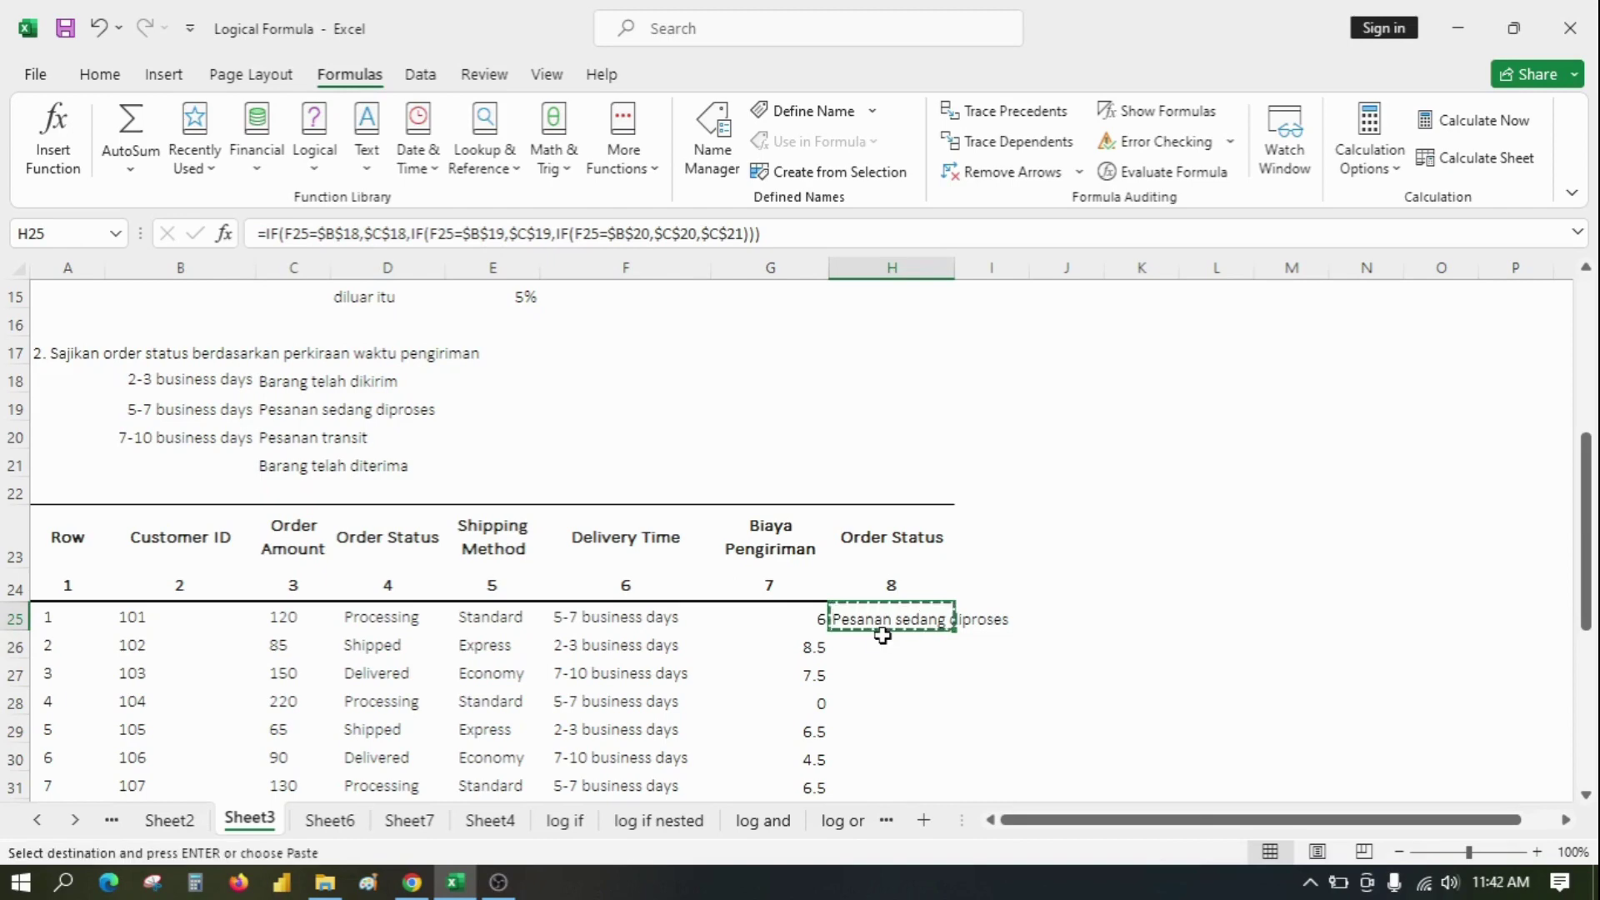
scroll(883, 635, down, 6)
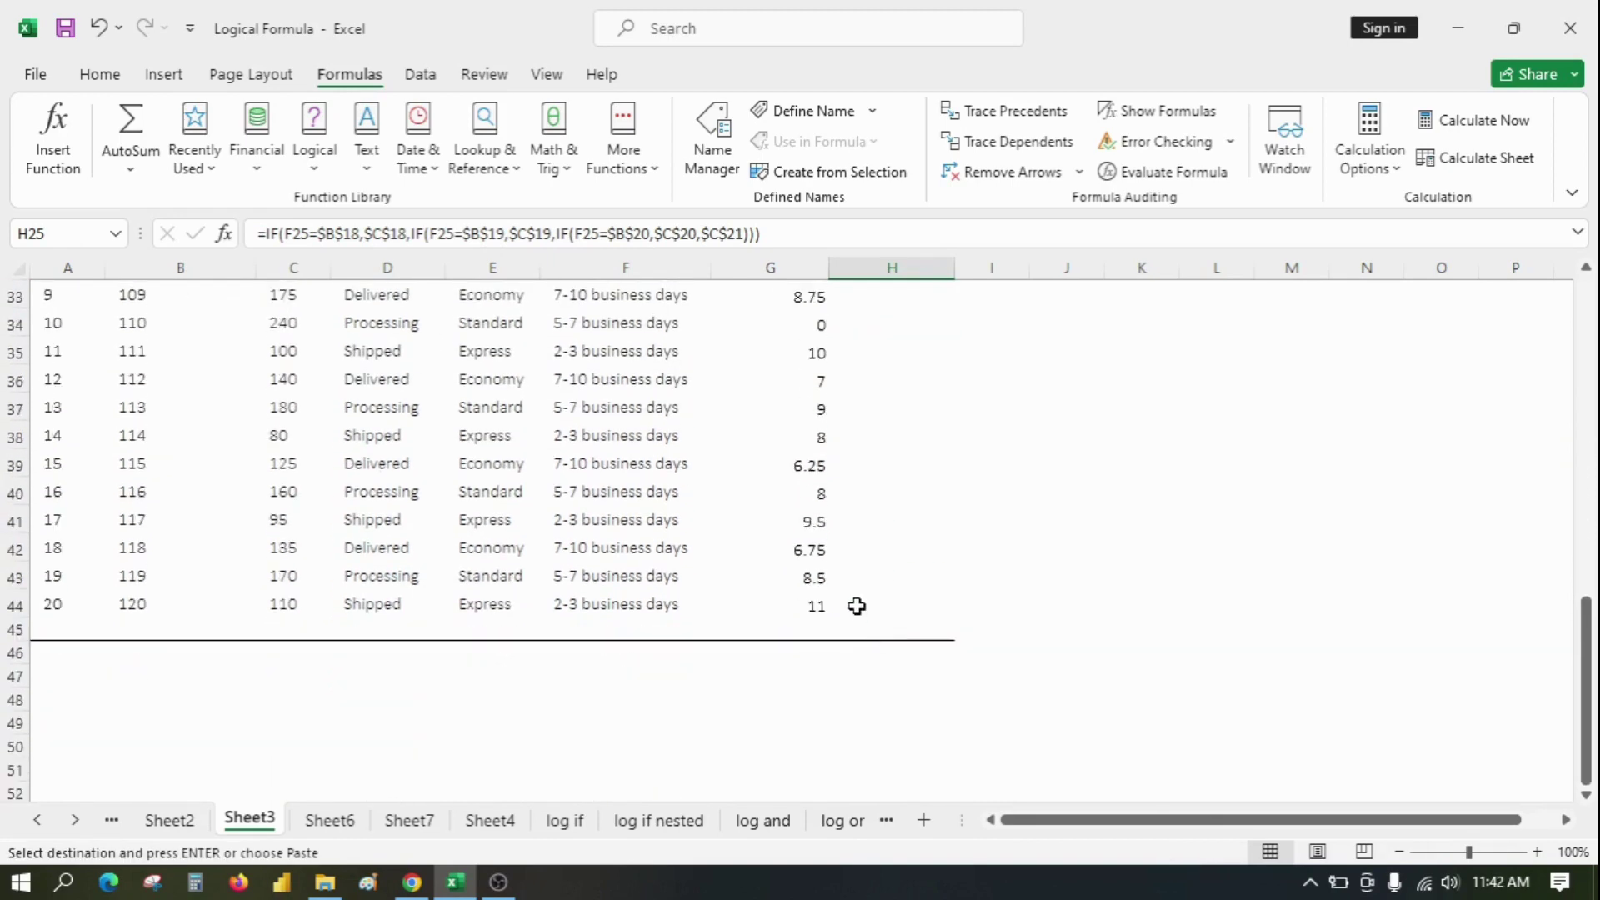
shift+click(858, 608)
key(ctrl+v)
Review the order statuses in rows 25 to 44 against their delivery times.
scroll(862, 610, up, 5)
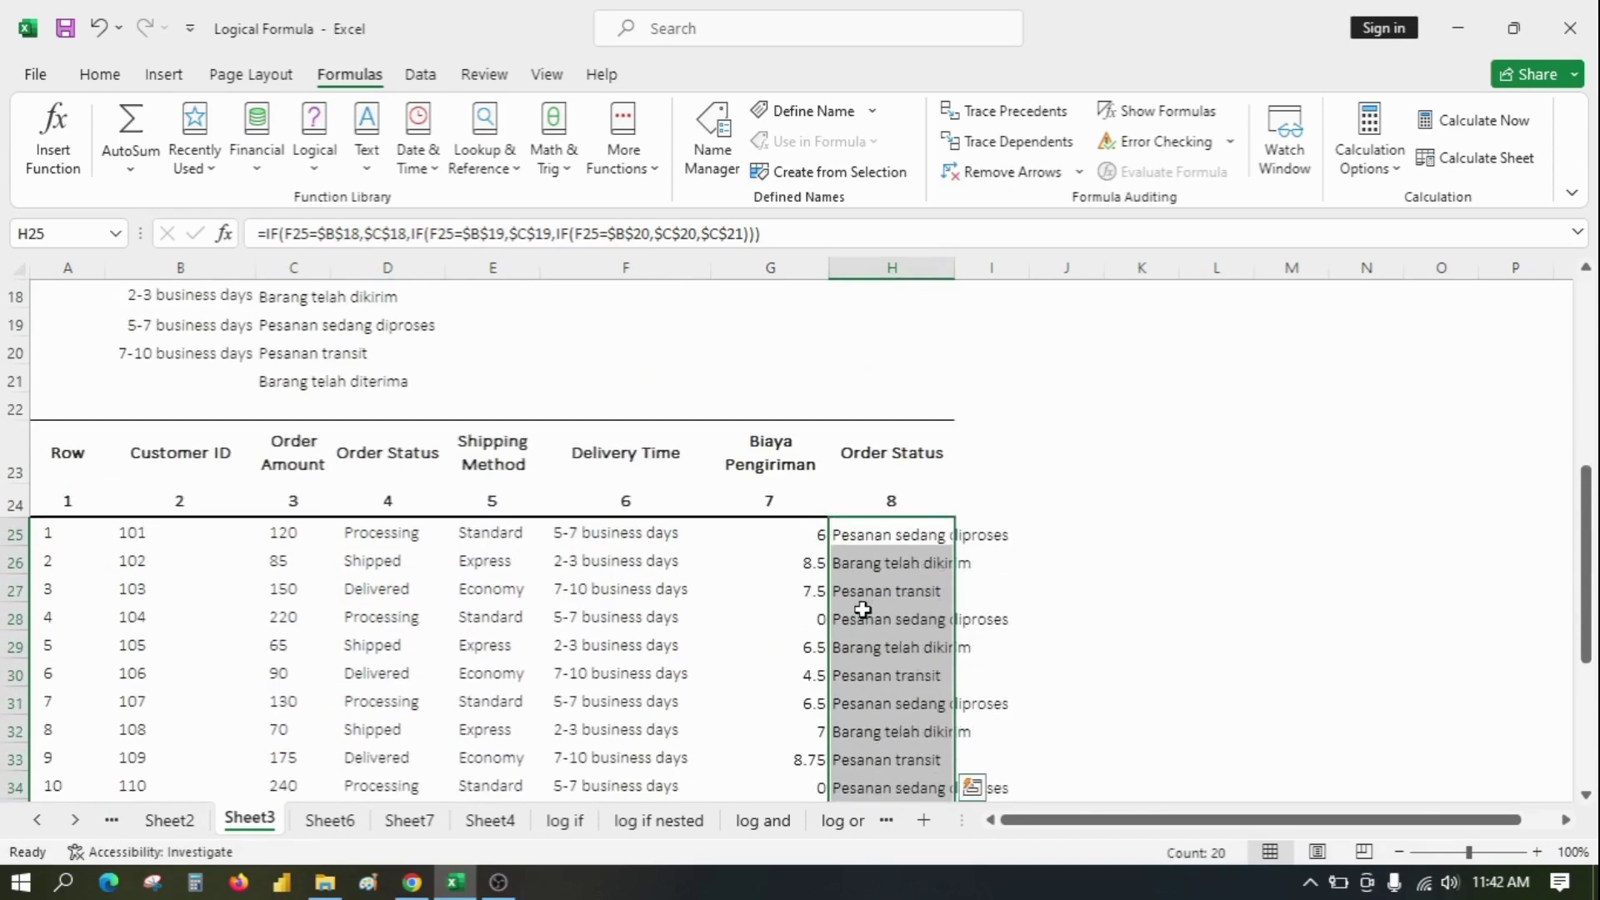
scroll(917, 635, down, 1)
scroll(917, 634, down, 2)
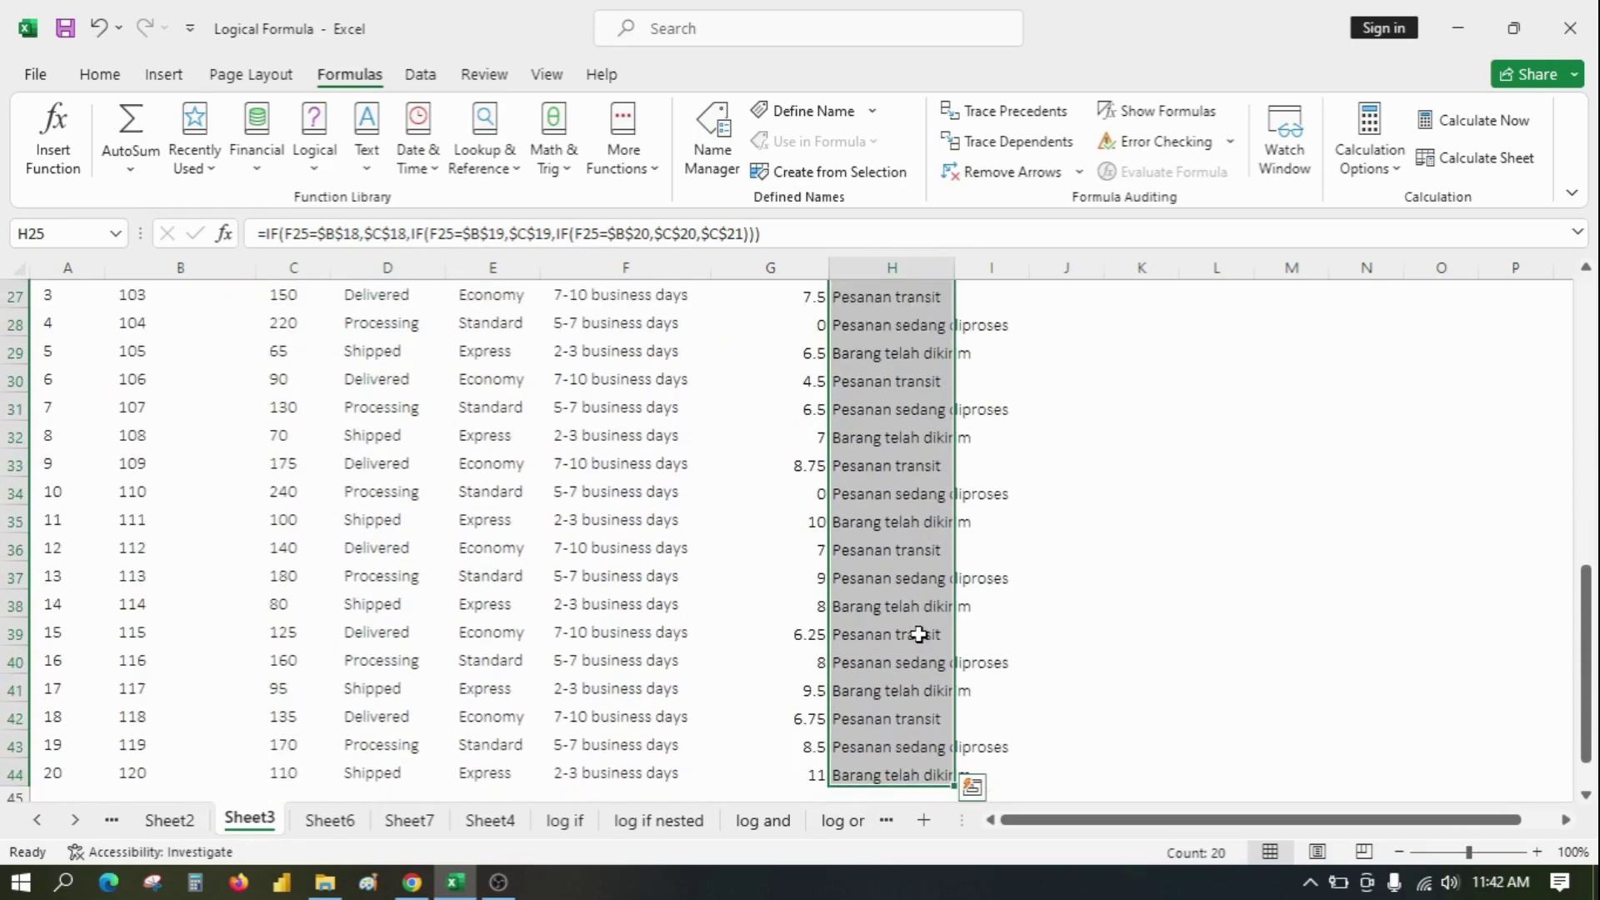
scroll(919, 630, up, 1)
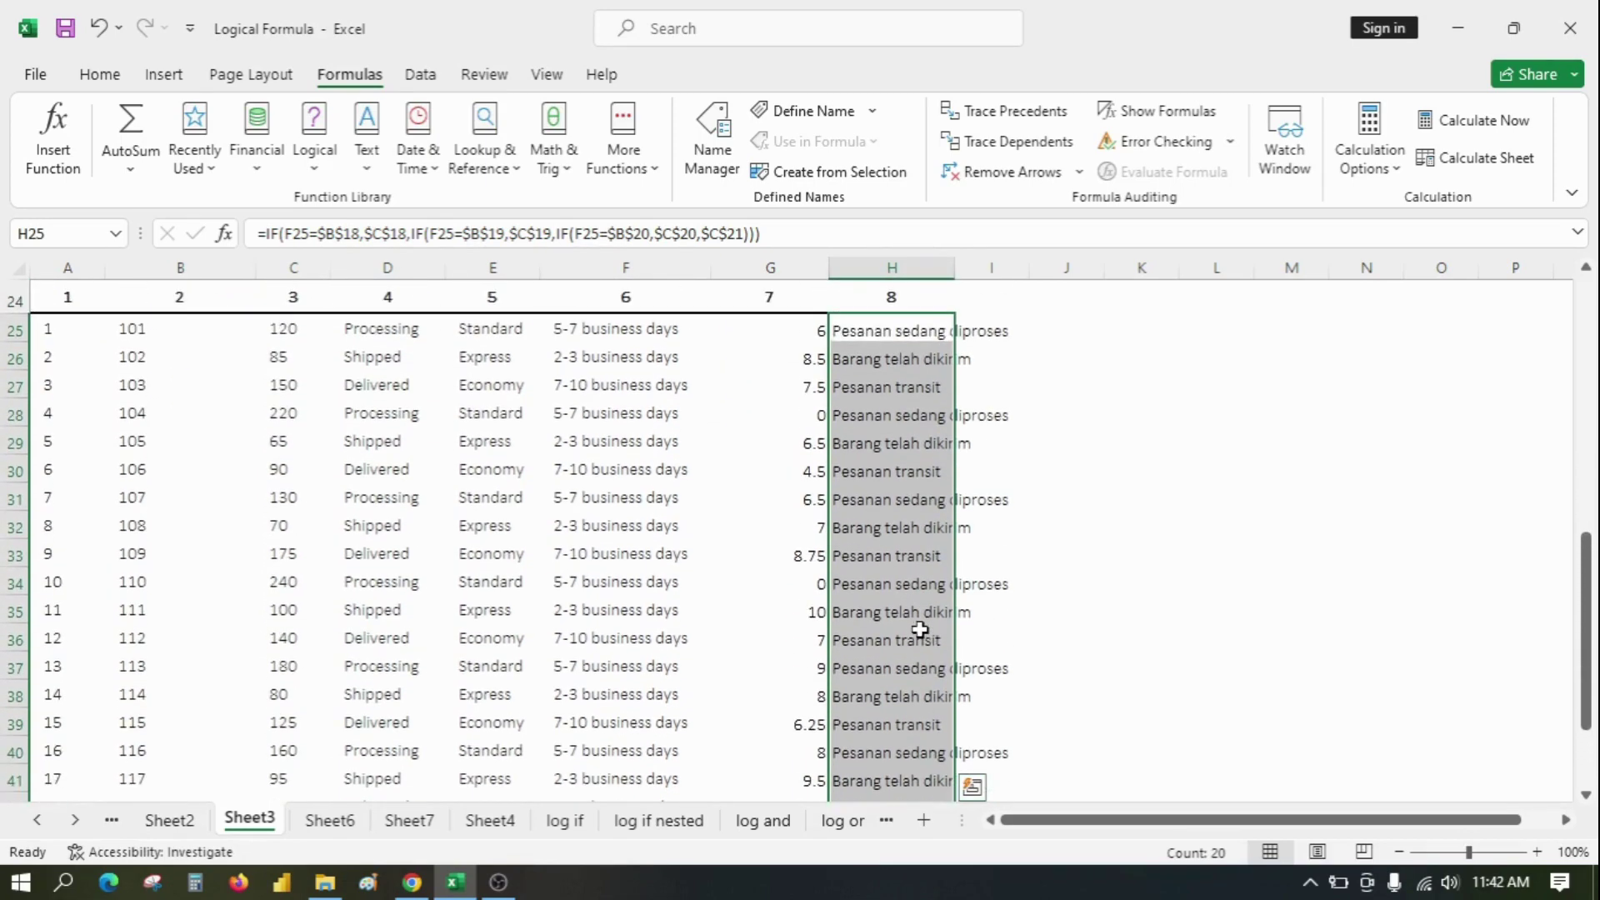
scroll(919, 629, down, 2)
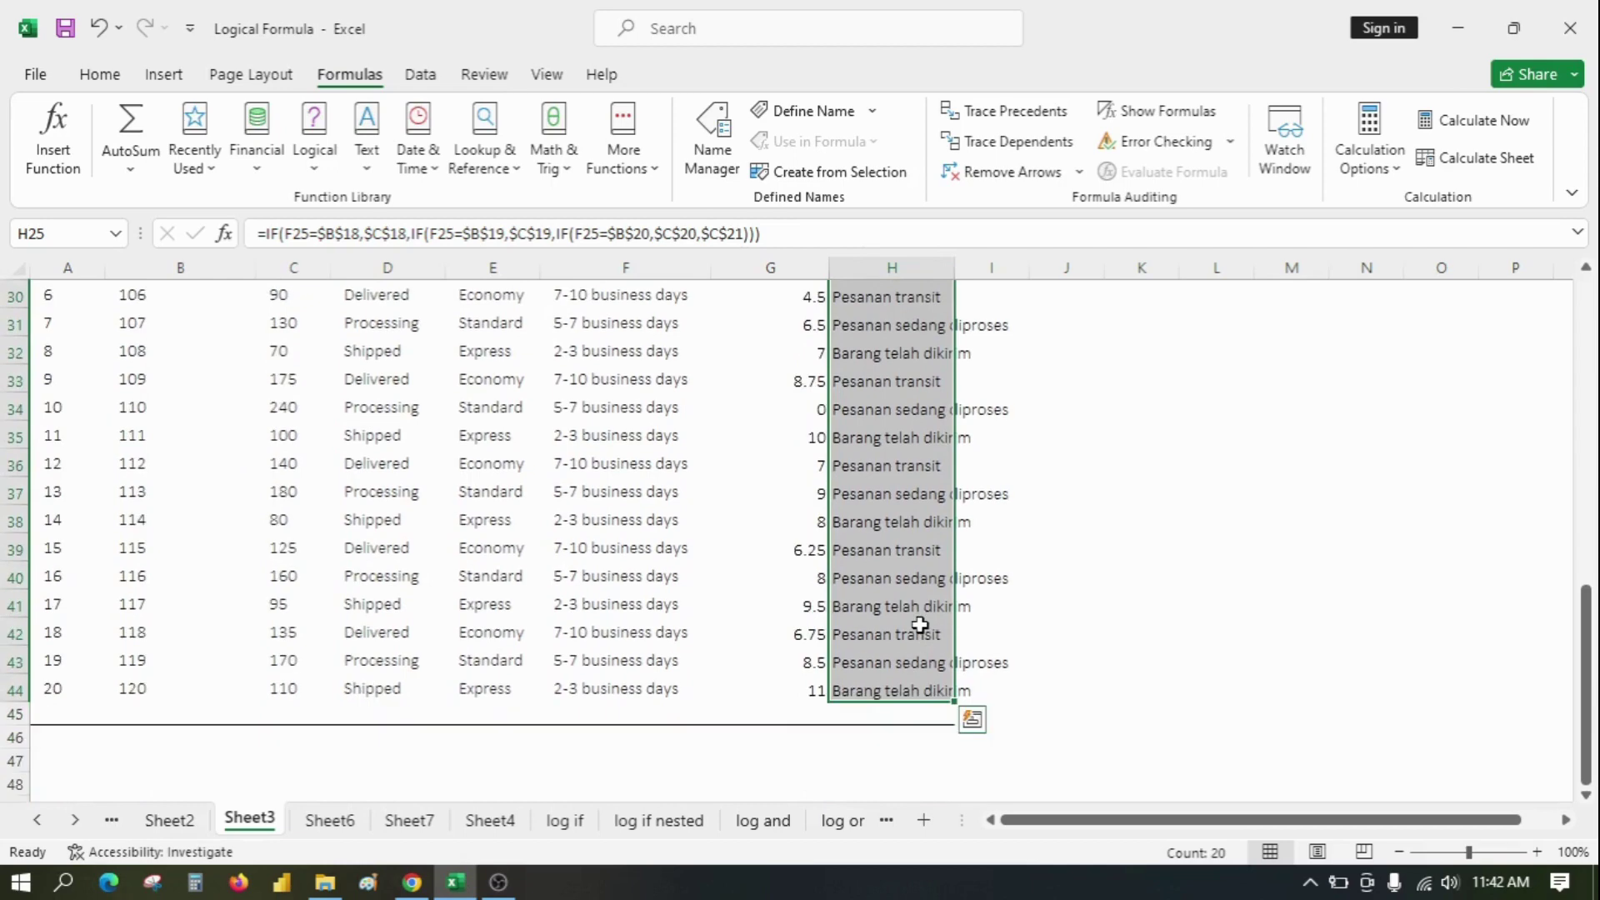
scroll(919, 625, up, 1)
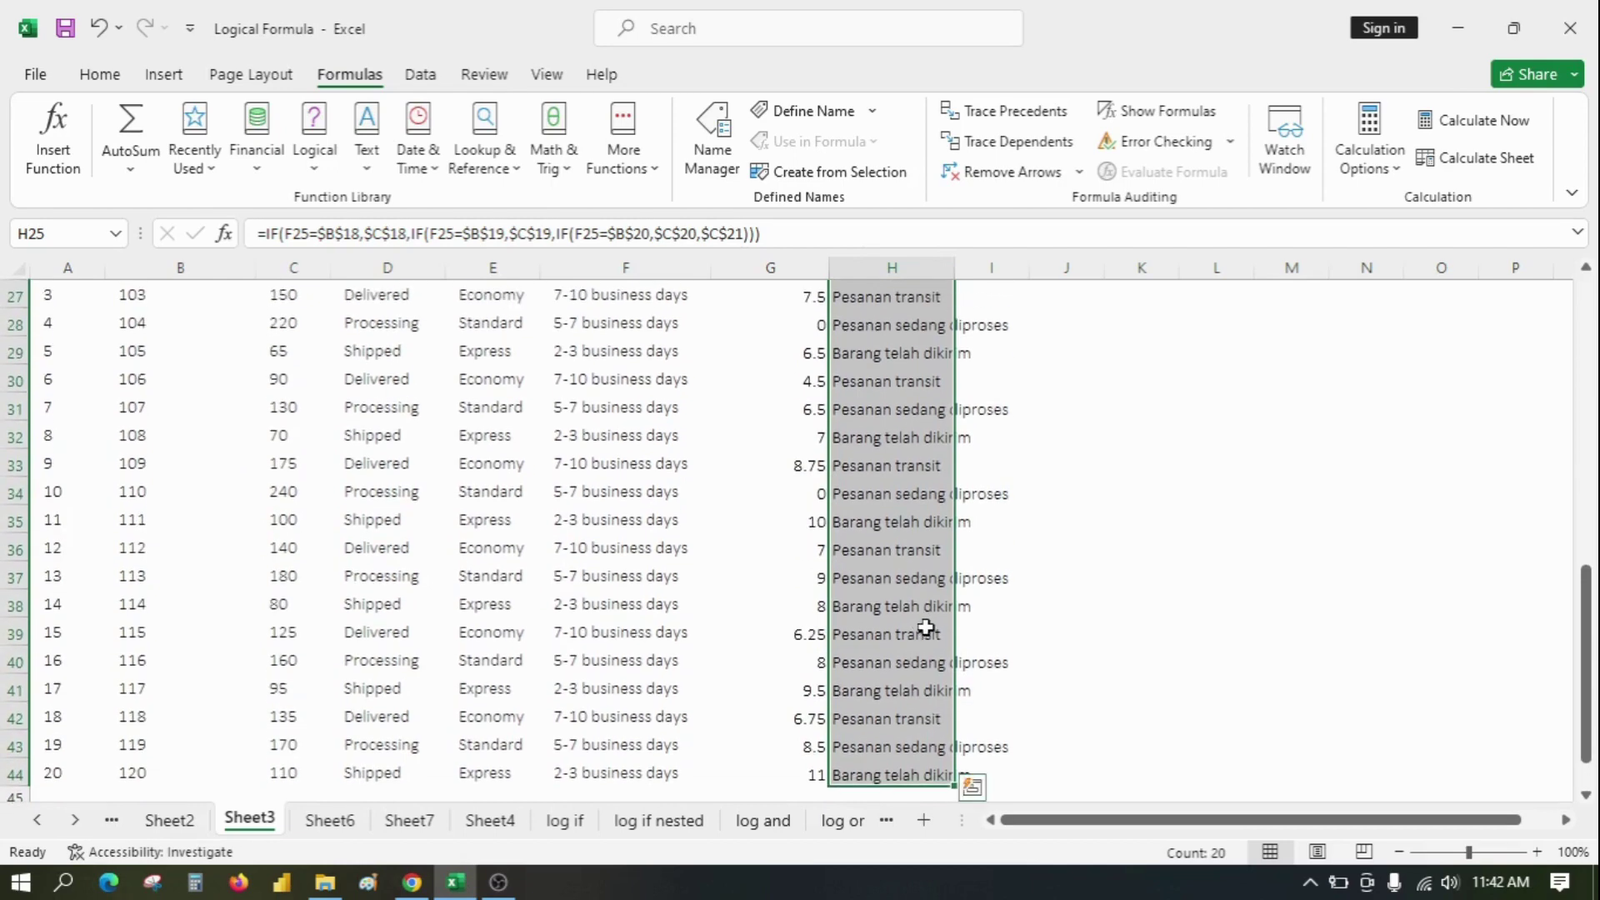
scroll(935, 639, up, 1)
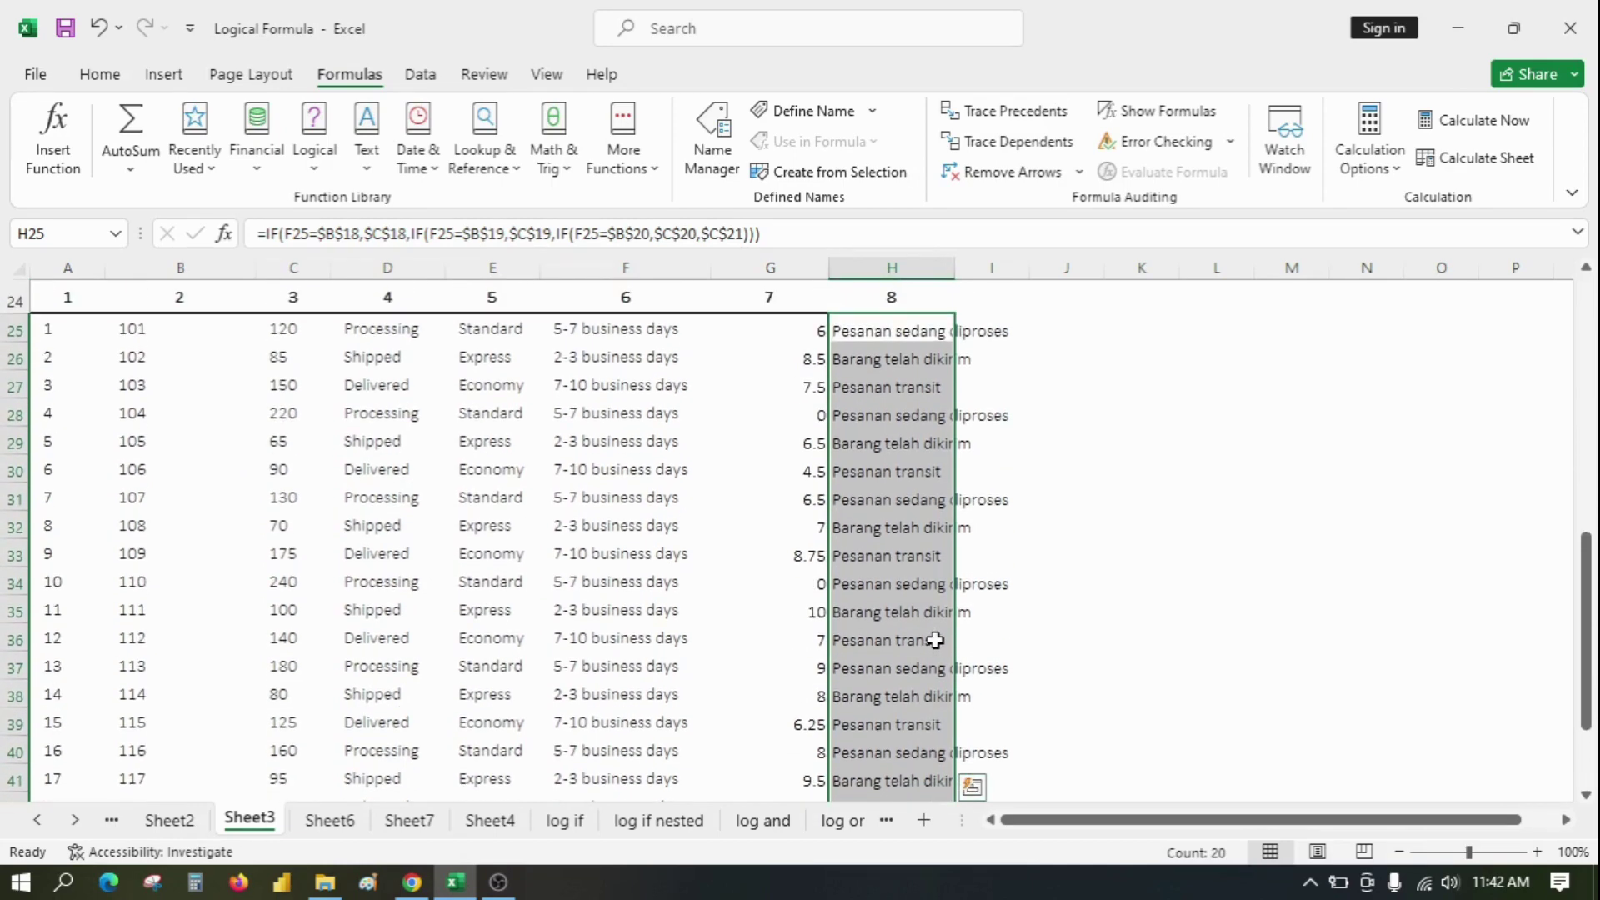
Select the order data A25:H44 and open a Text That Contains conditional formatting rule for it.
click(53, 326)
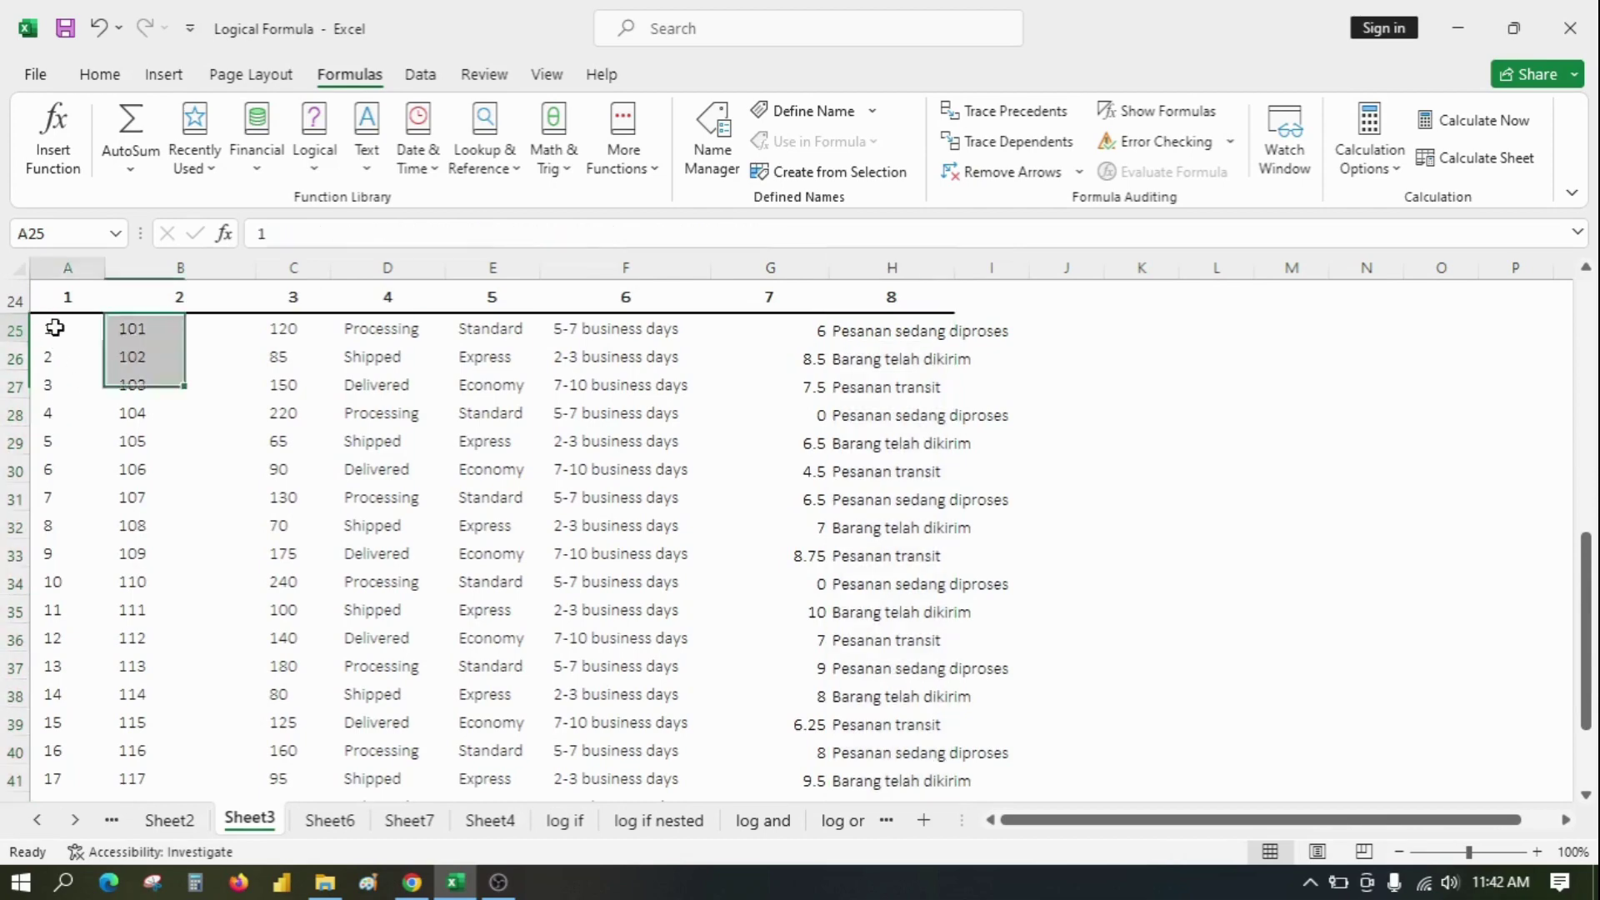
drag(66, 328, 700, 357)
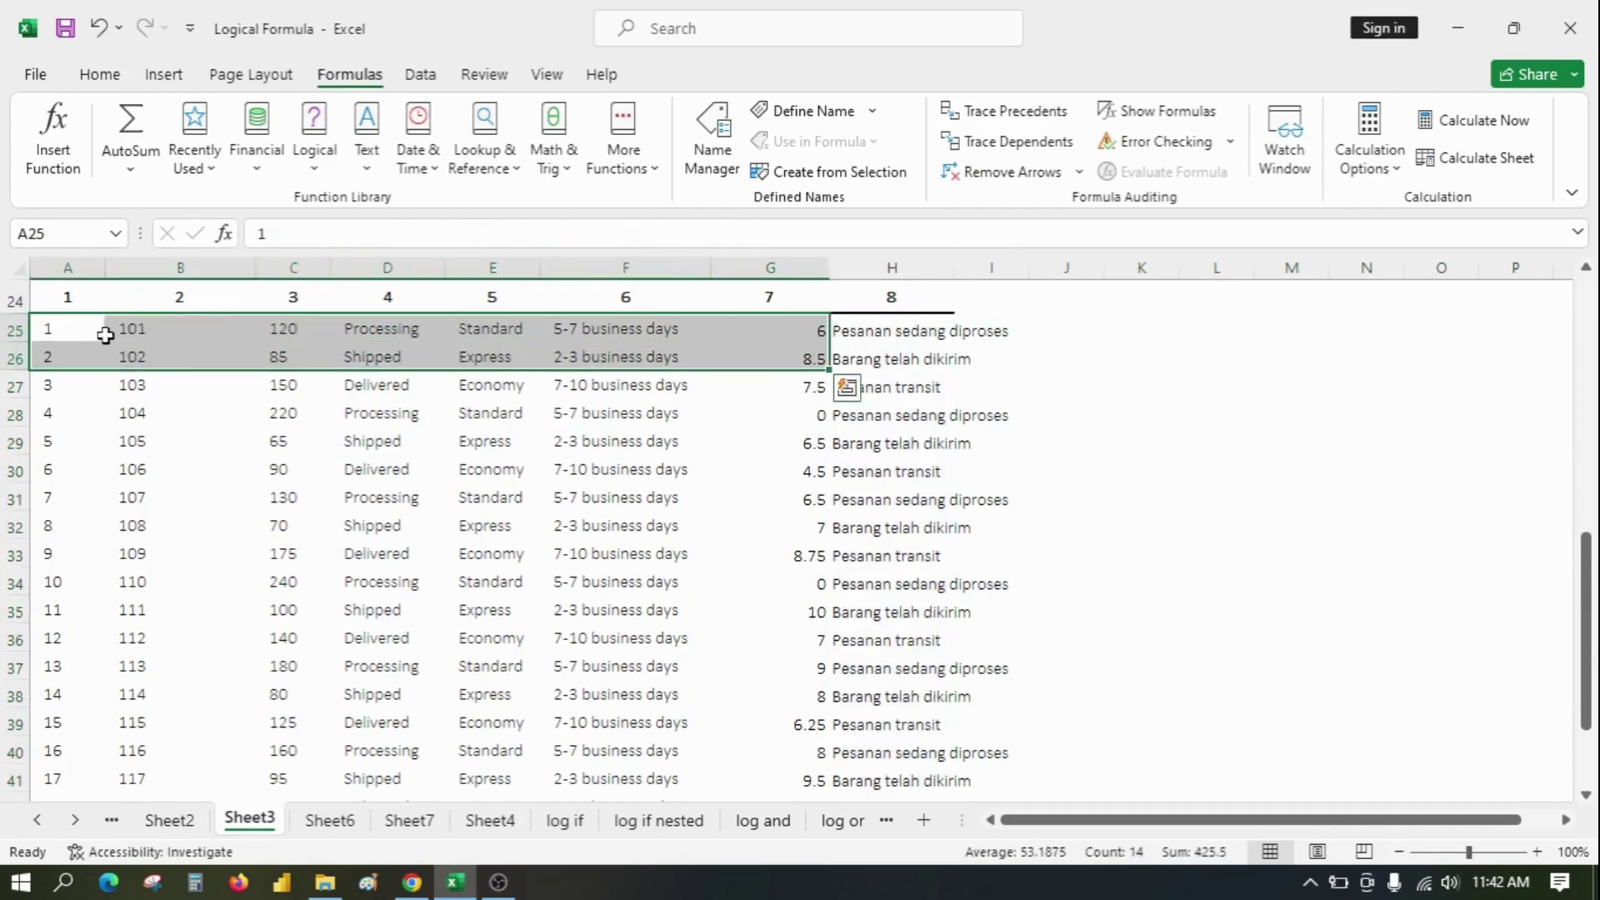
drag(58, 334, 941, 763)
scroll(941, 763, down, 1)
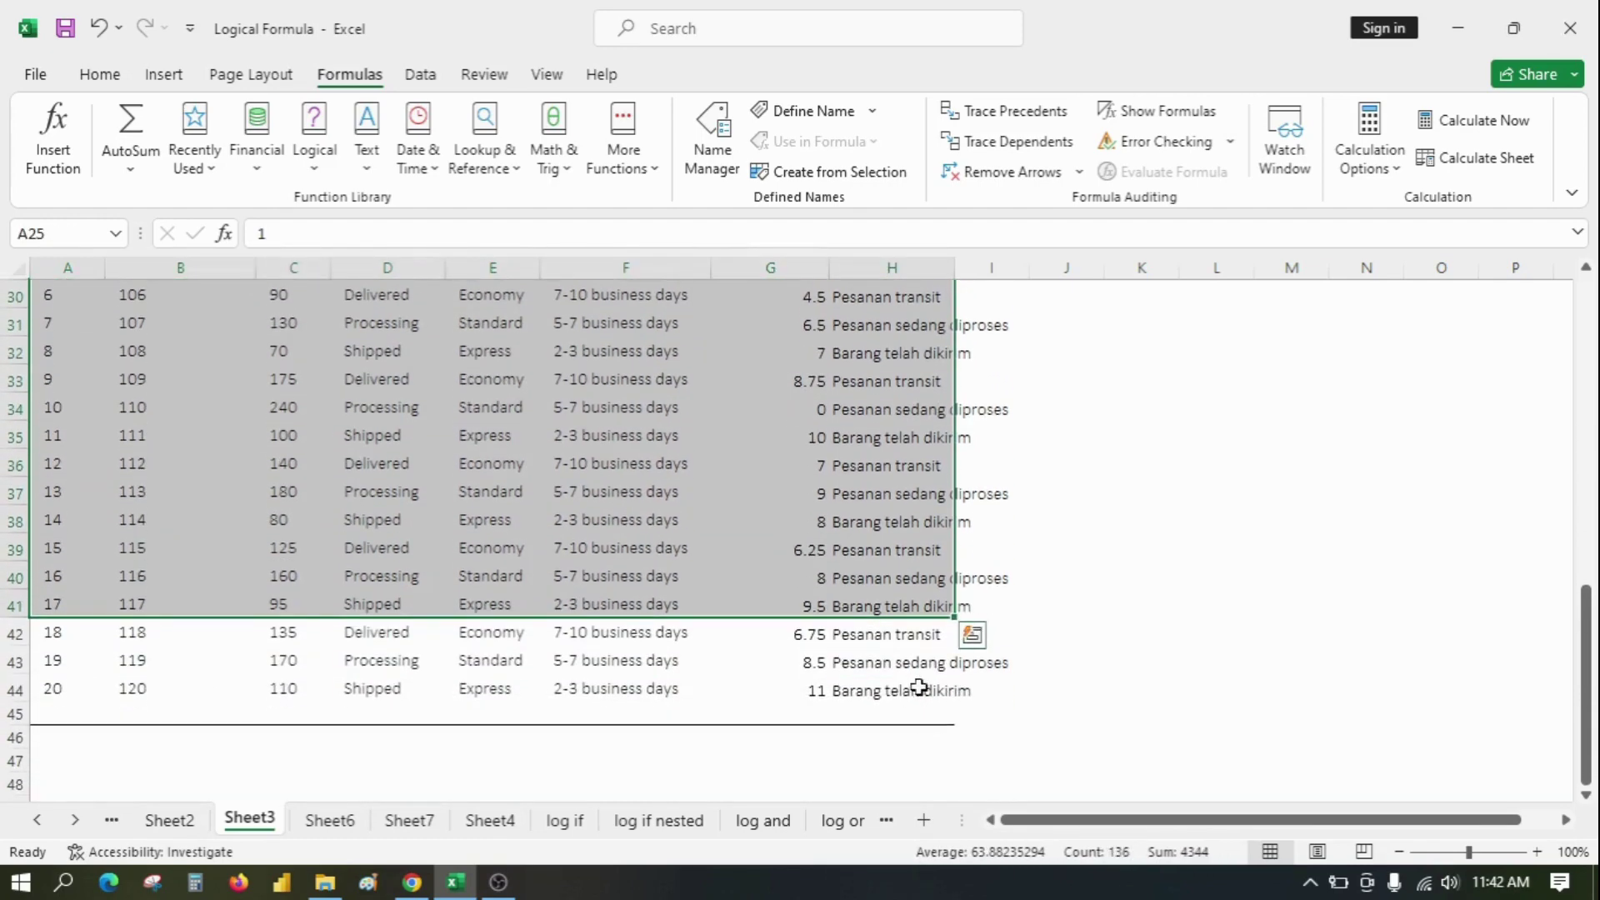
shift+click(918, 687)
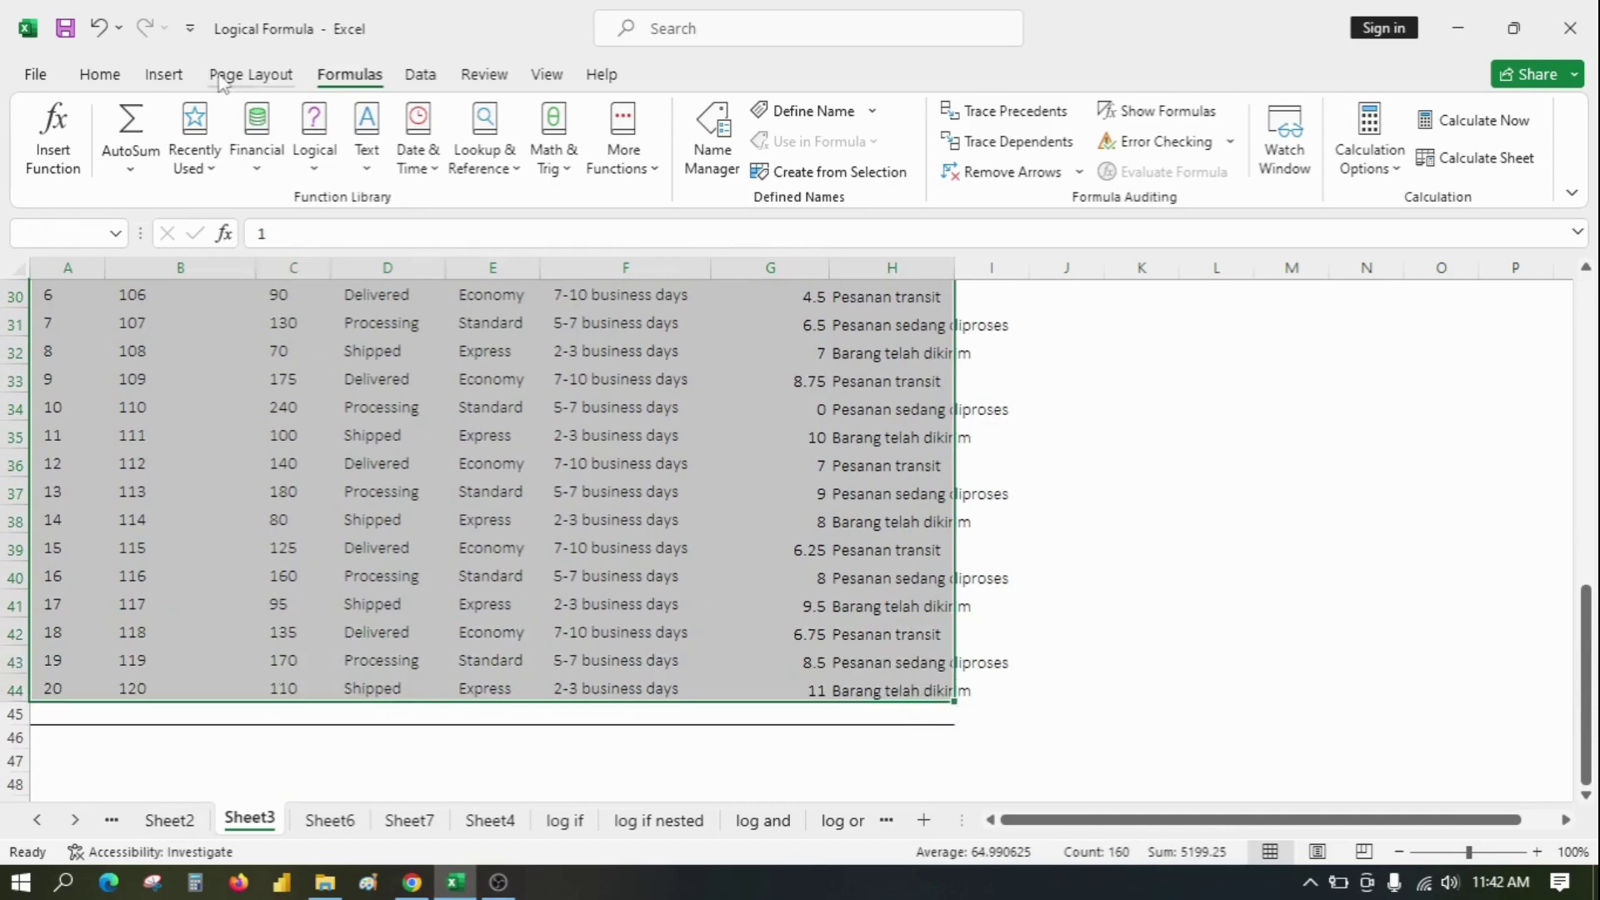
click(116, 78)
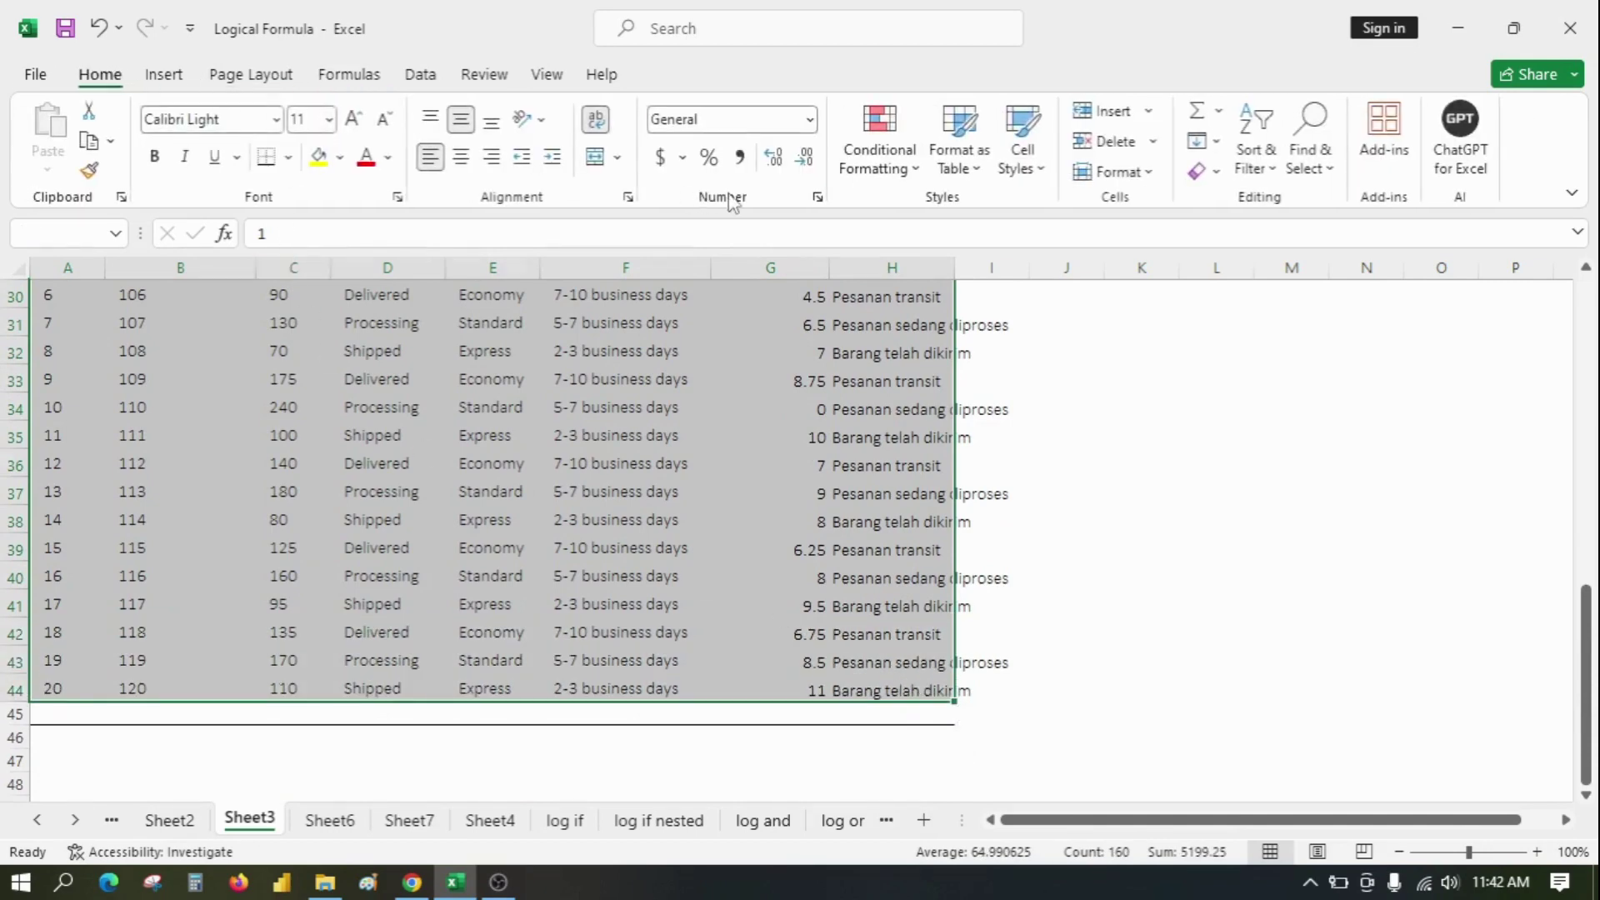
click(915, 171)
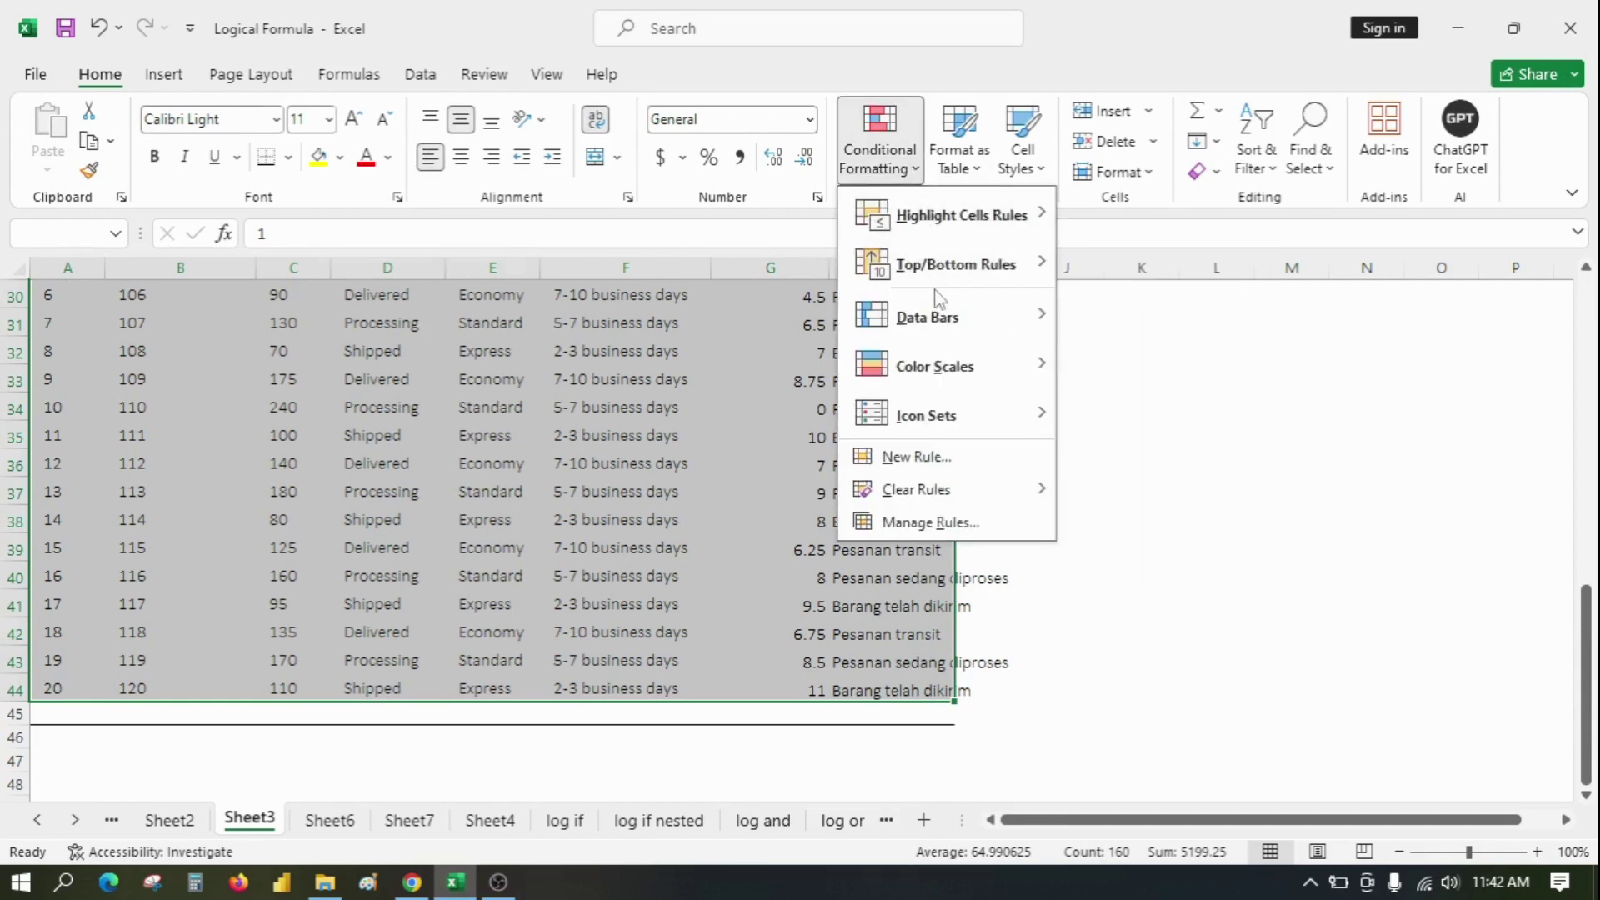
mouse_move(1004, 284)
mouse_move(1018, 218)
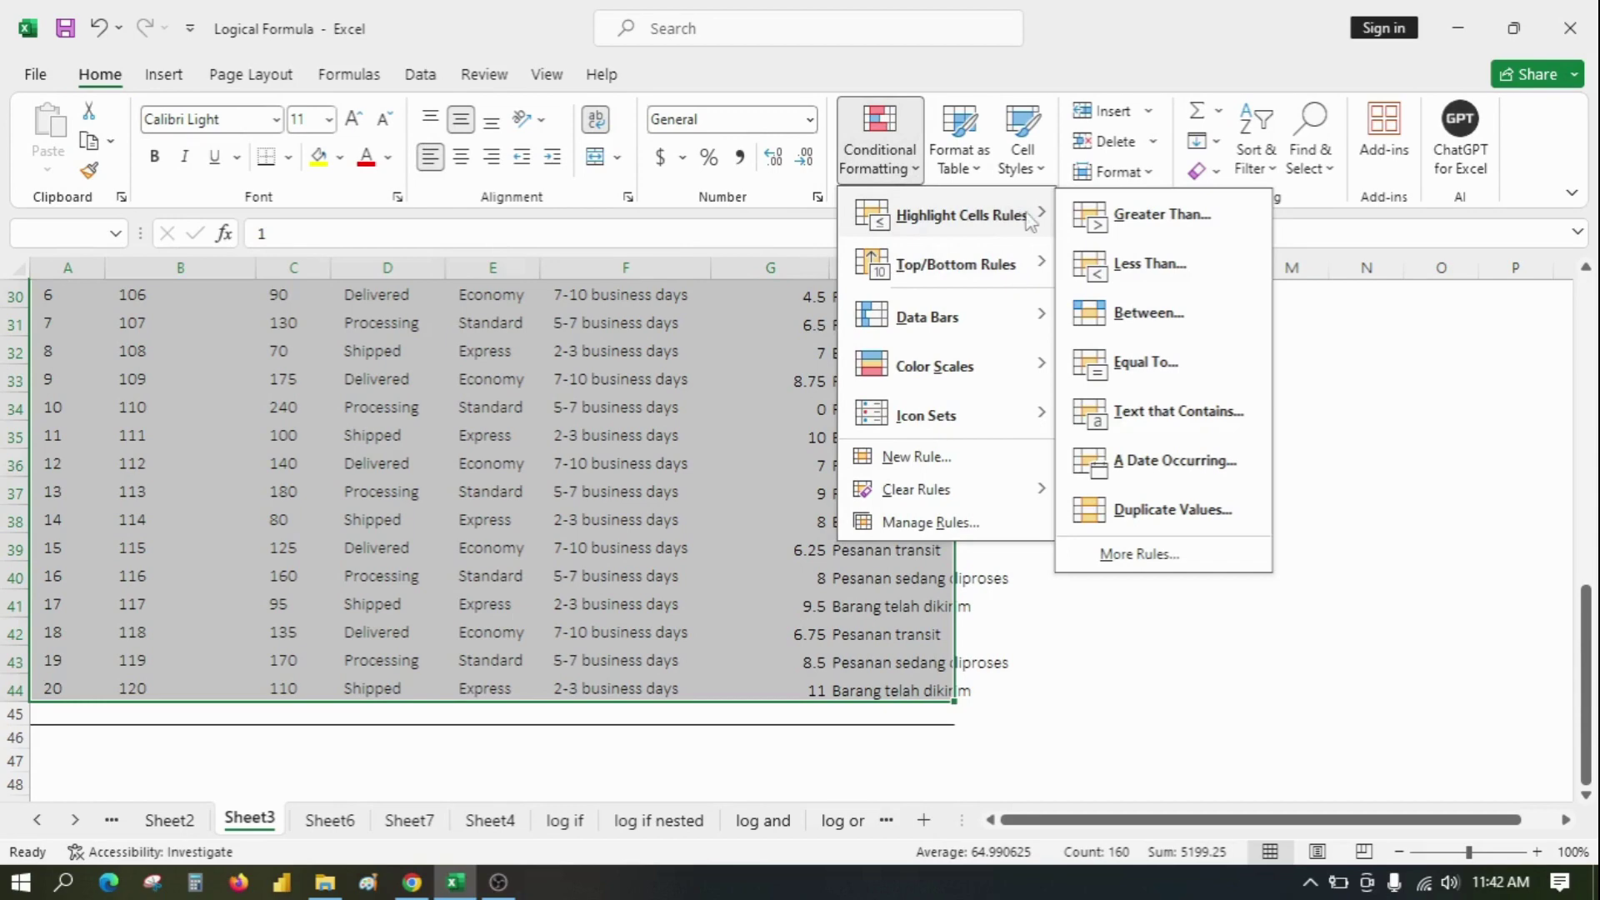
click(1165, 413)
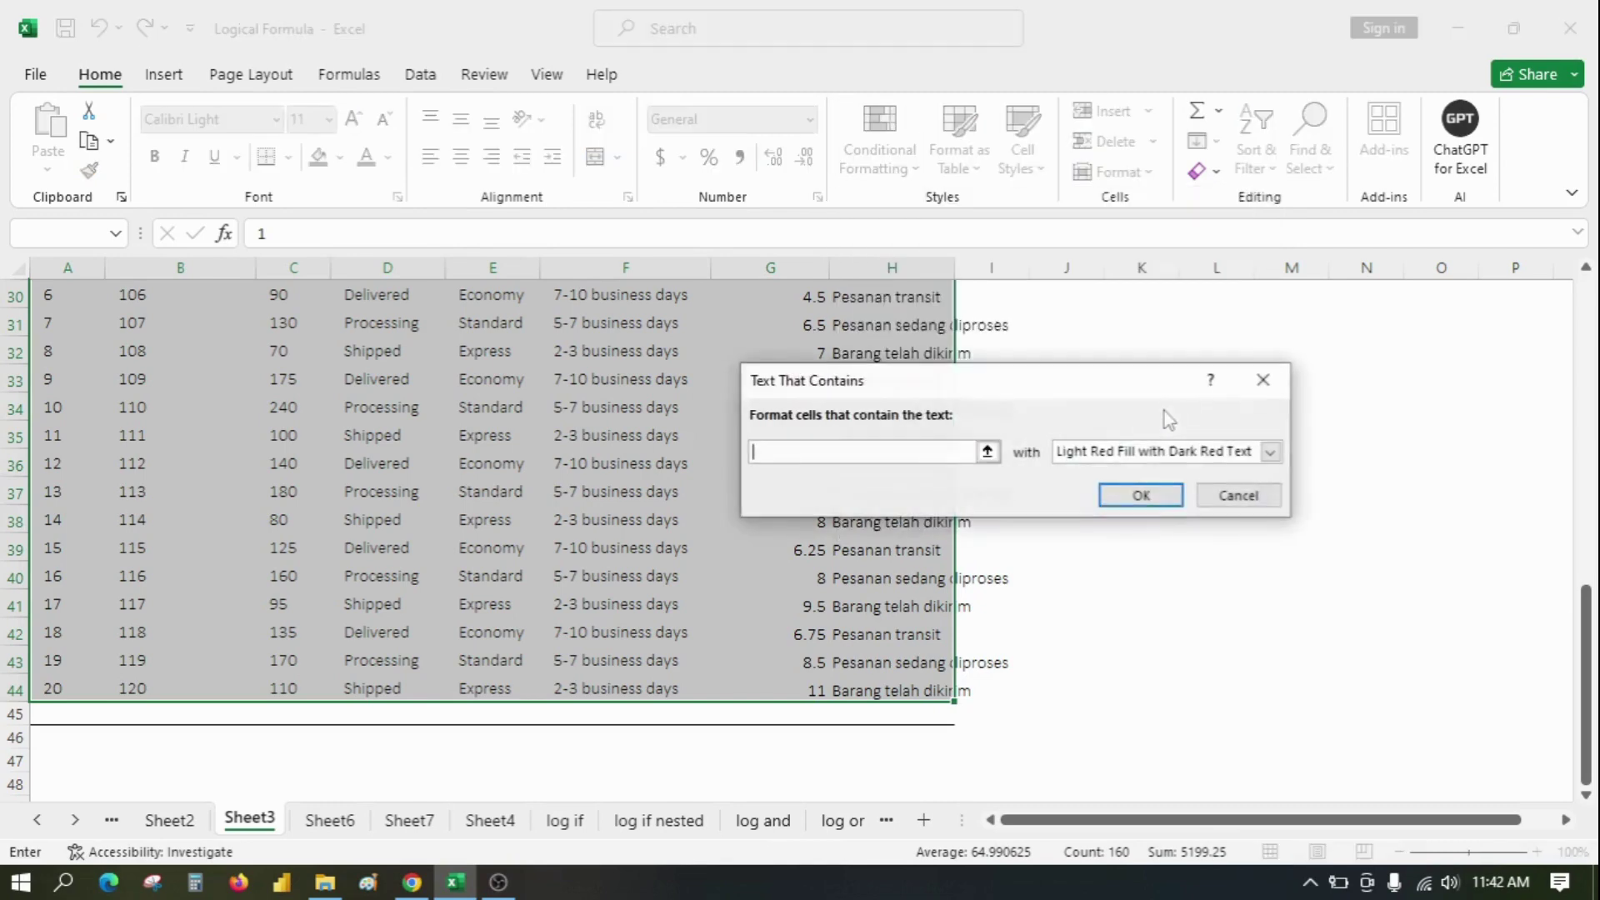
drag(1025, 382, 1255, 358)
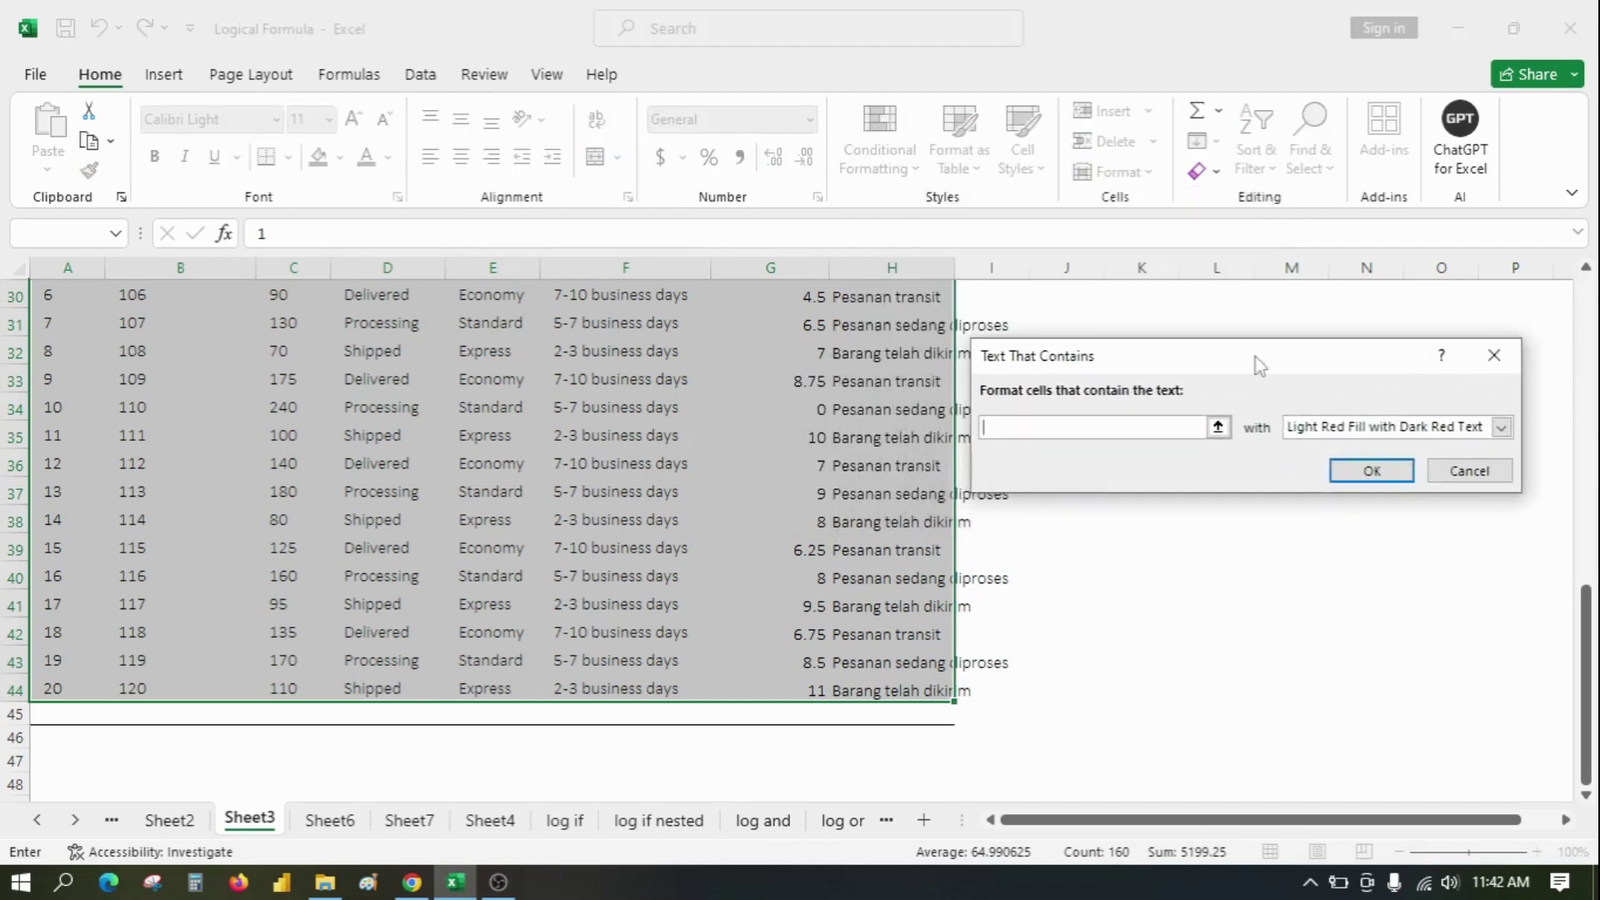
Highlight cells containing "Barang Telah Dikirim" with Light Red Fill with Dark Red Text.
text(Barang Telah Dikir)
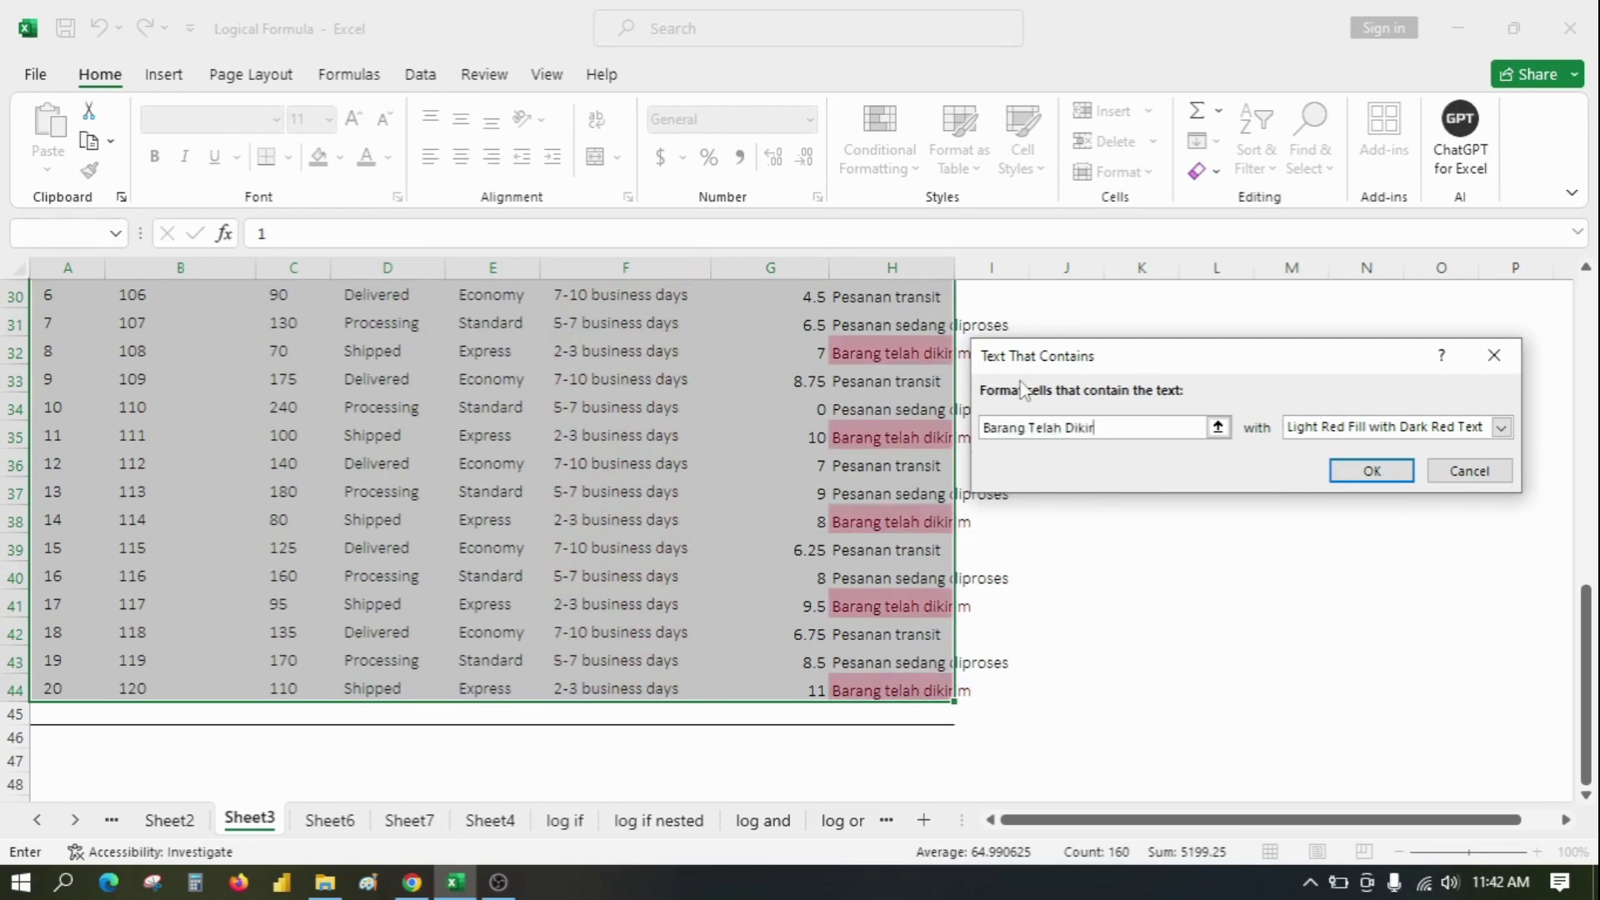
text(m)
key(Left)
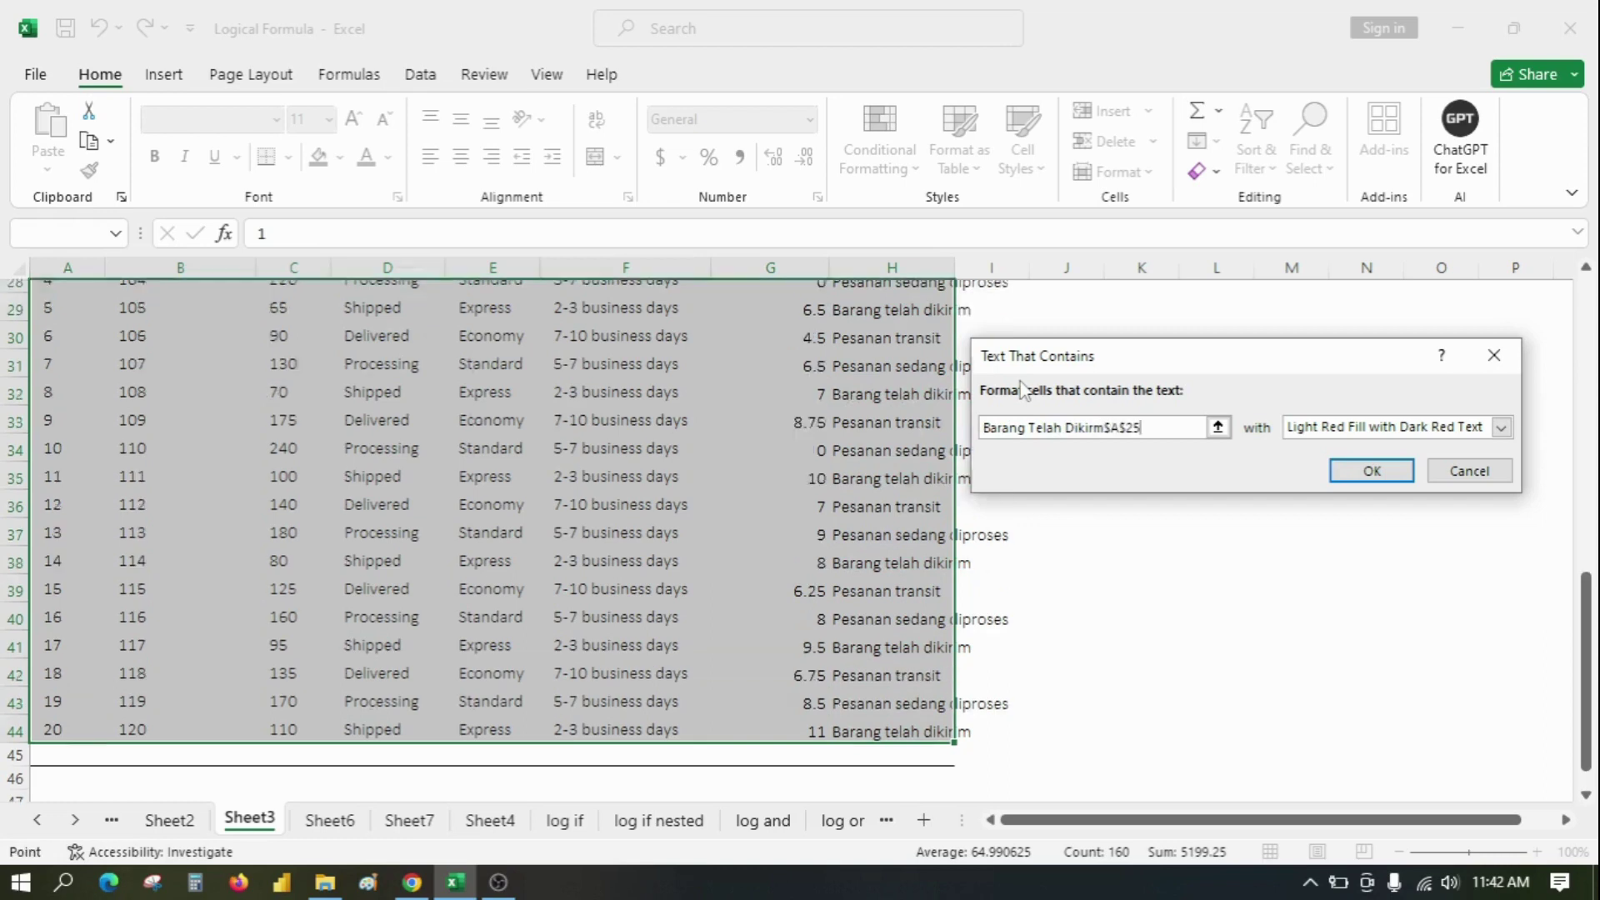
click(1100, 428)
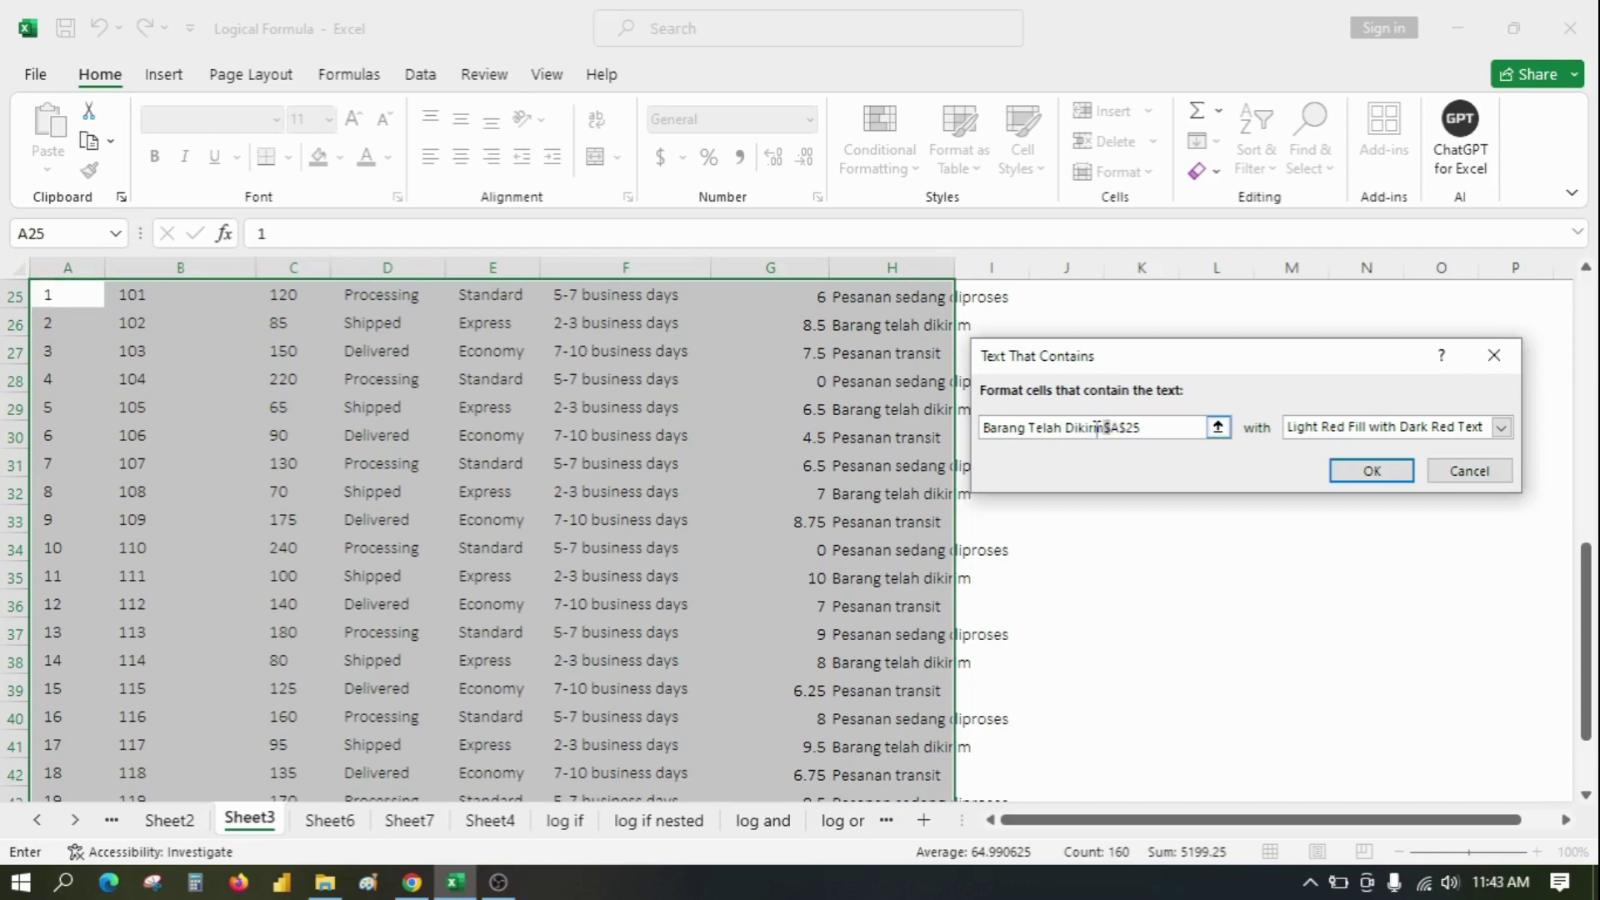
drag(1100, 427, 1169, 430)
text(im)
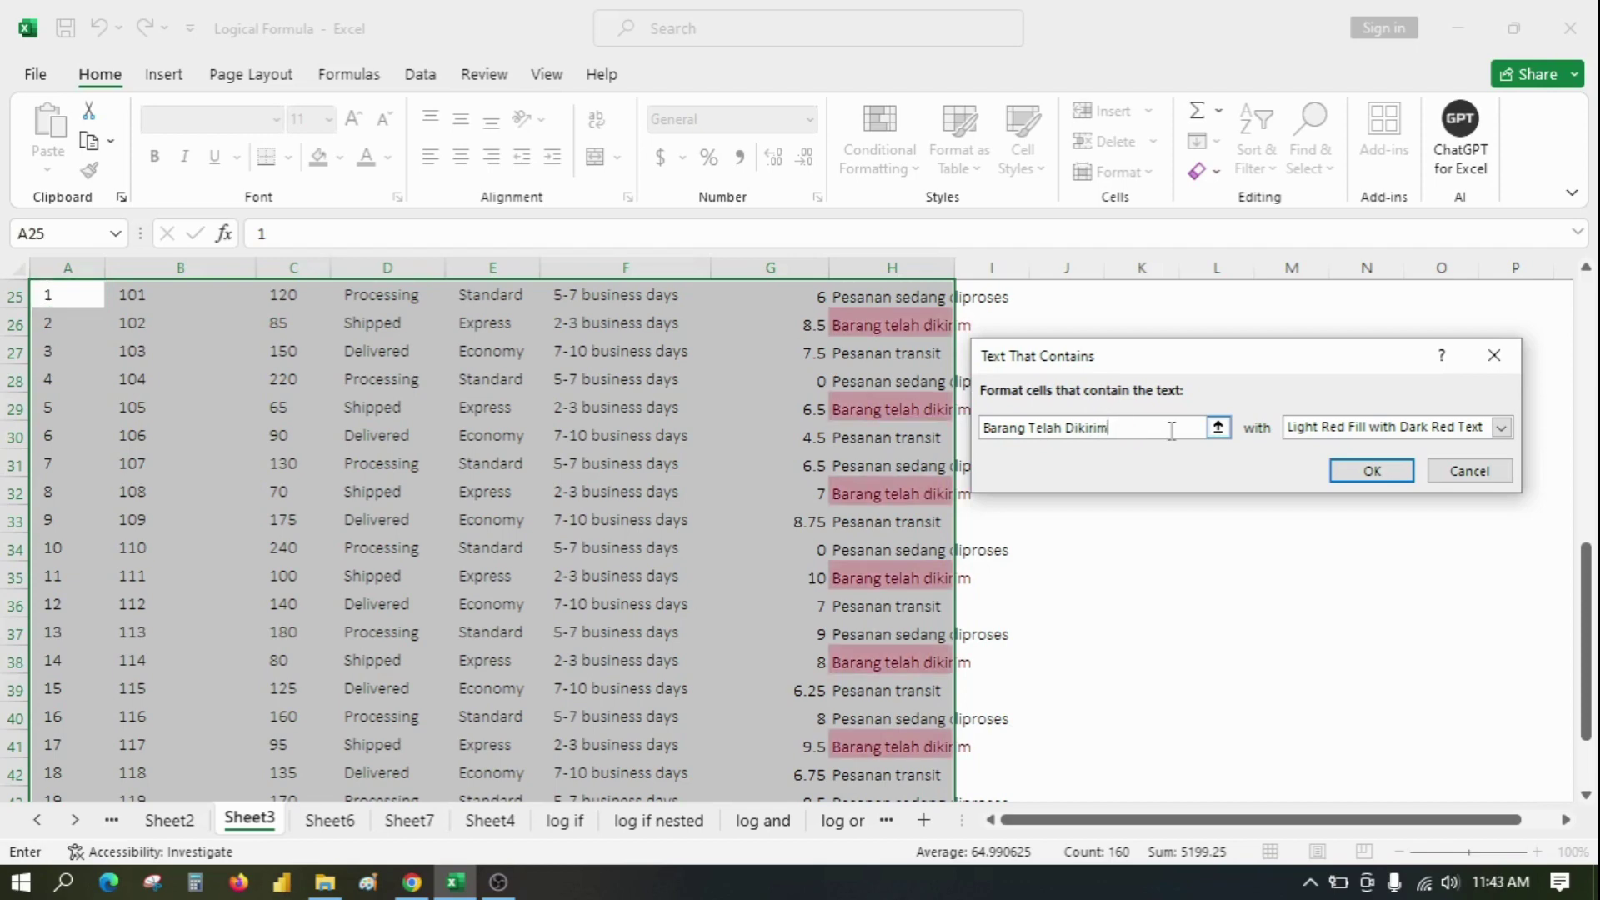
click(1373, 473)
click(811, 537)
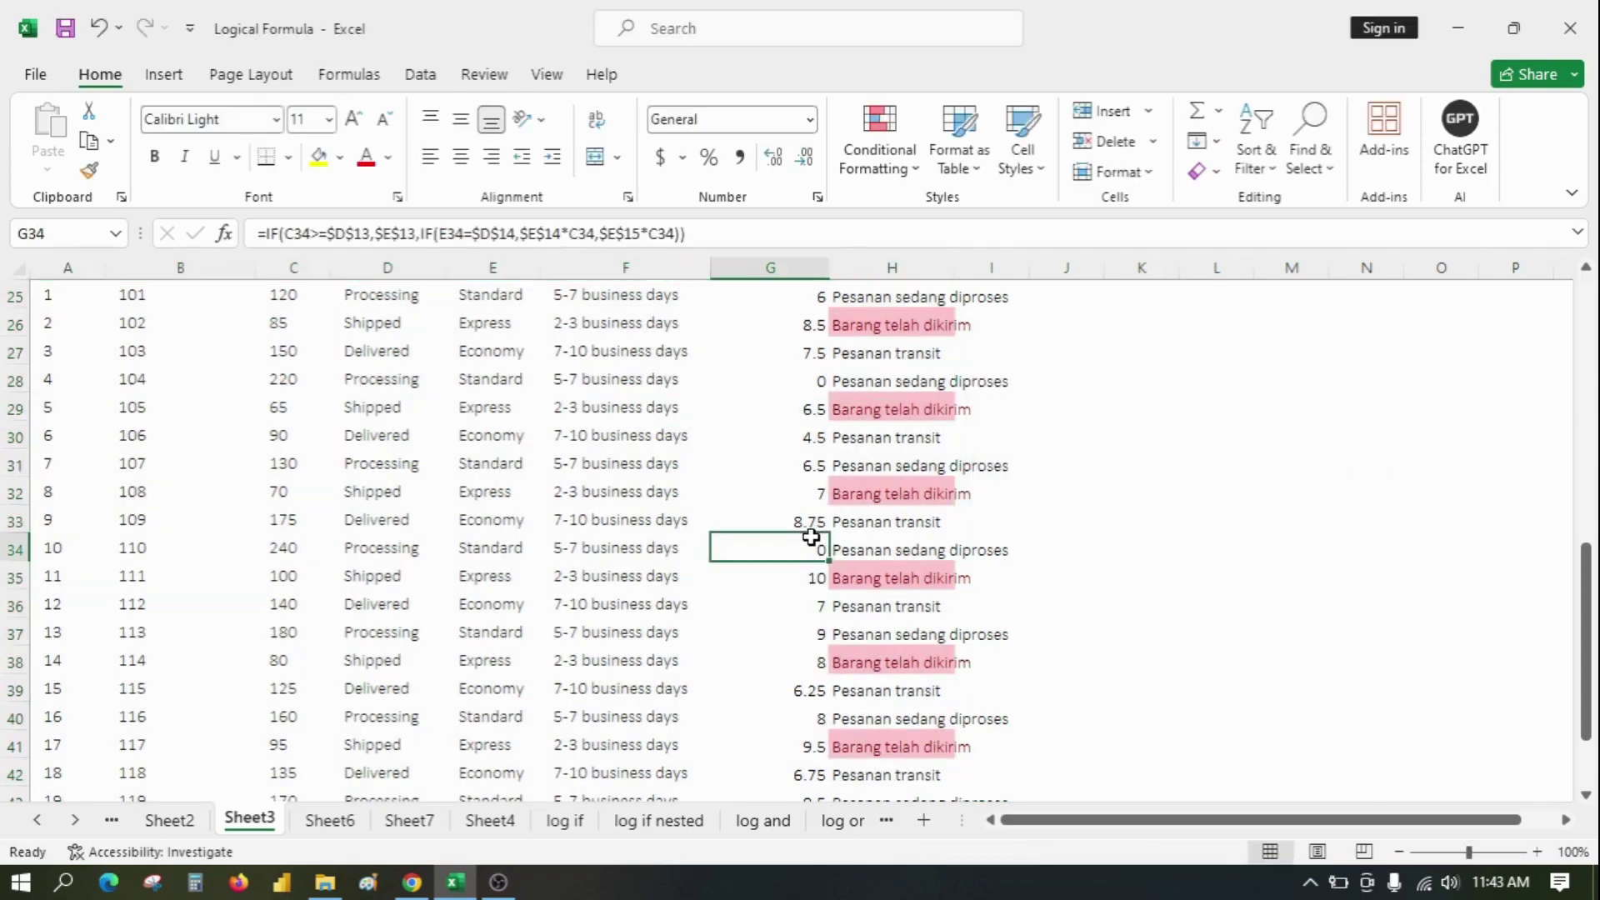
Review the highlighted order table together with the shipping cost and order status criteria above it.
scroll(810, 533, up, 2)
scroll(641, 521, down, 3)
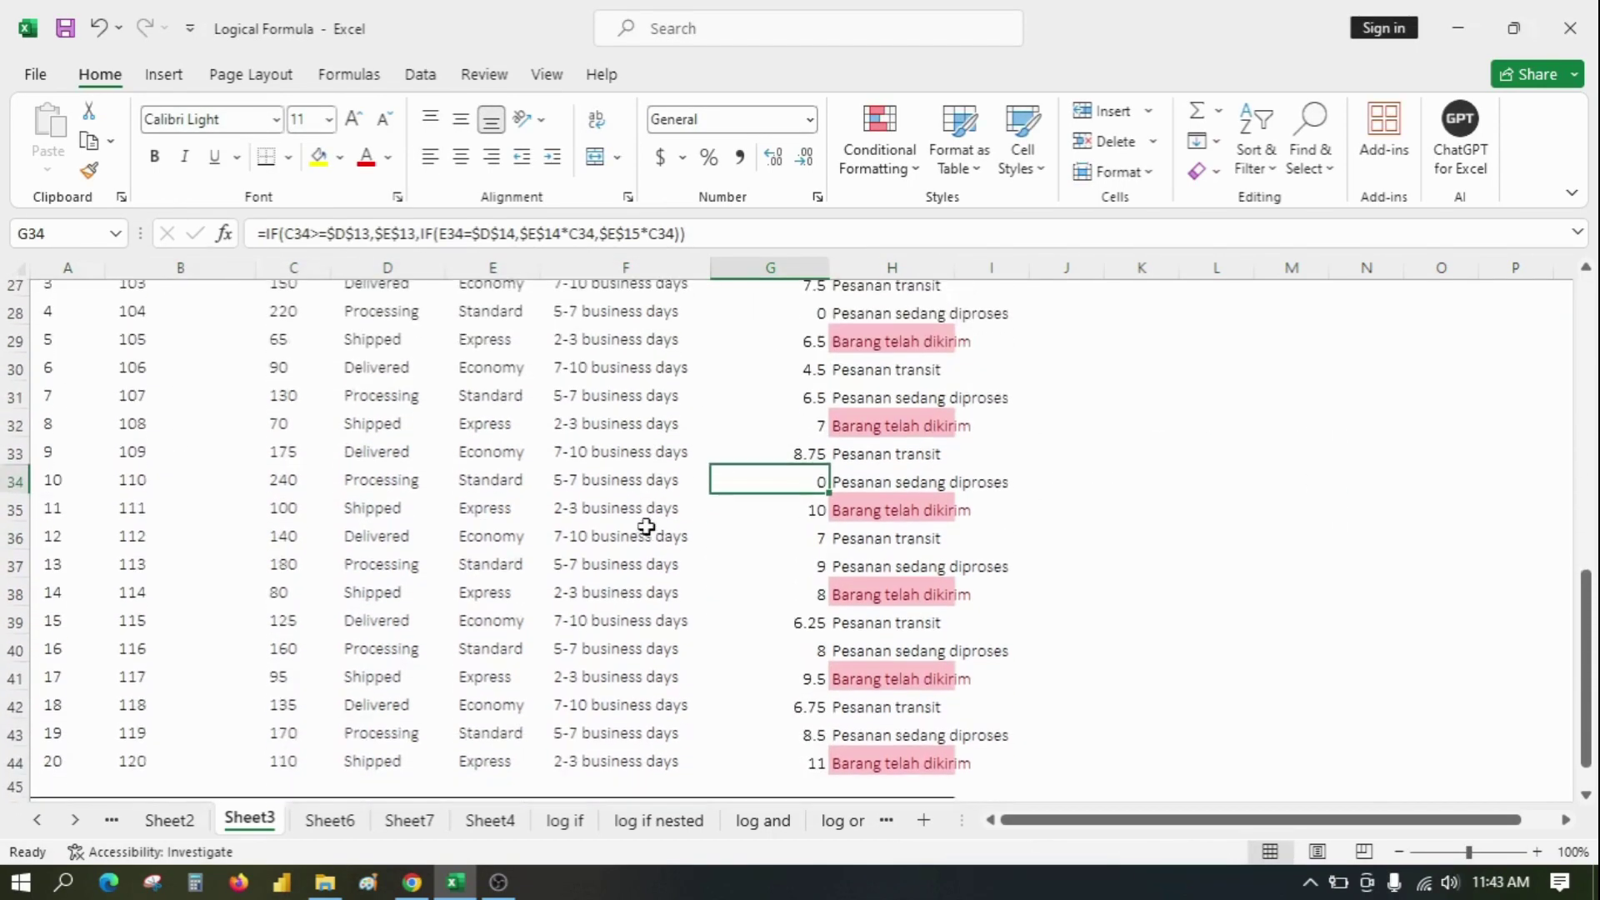
scroll(646, 526, down, 2)
scroll(644, 519, up, 2)
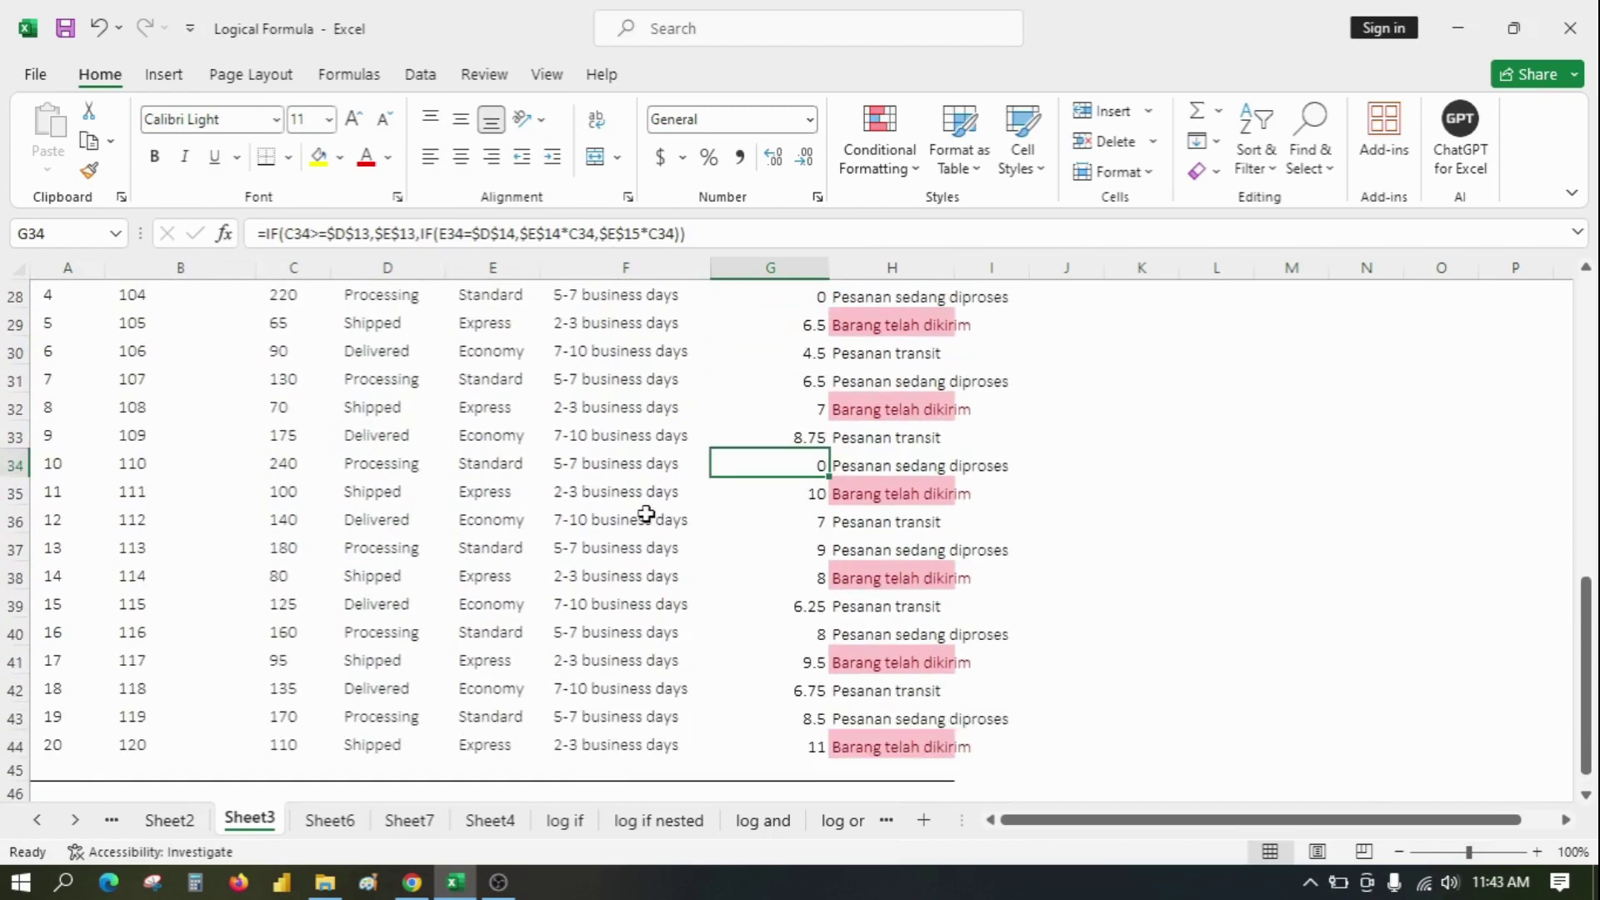
scroll(643, 512, up, 2)
scroll(637, 510, up, 2)
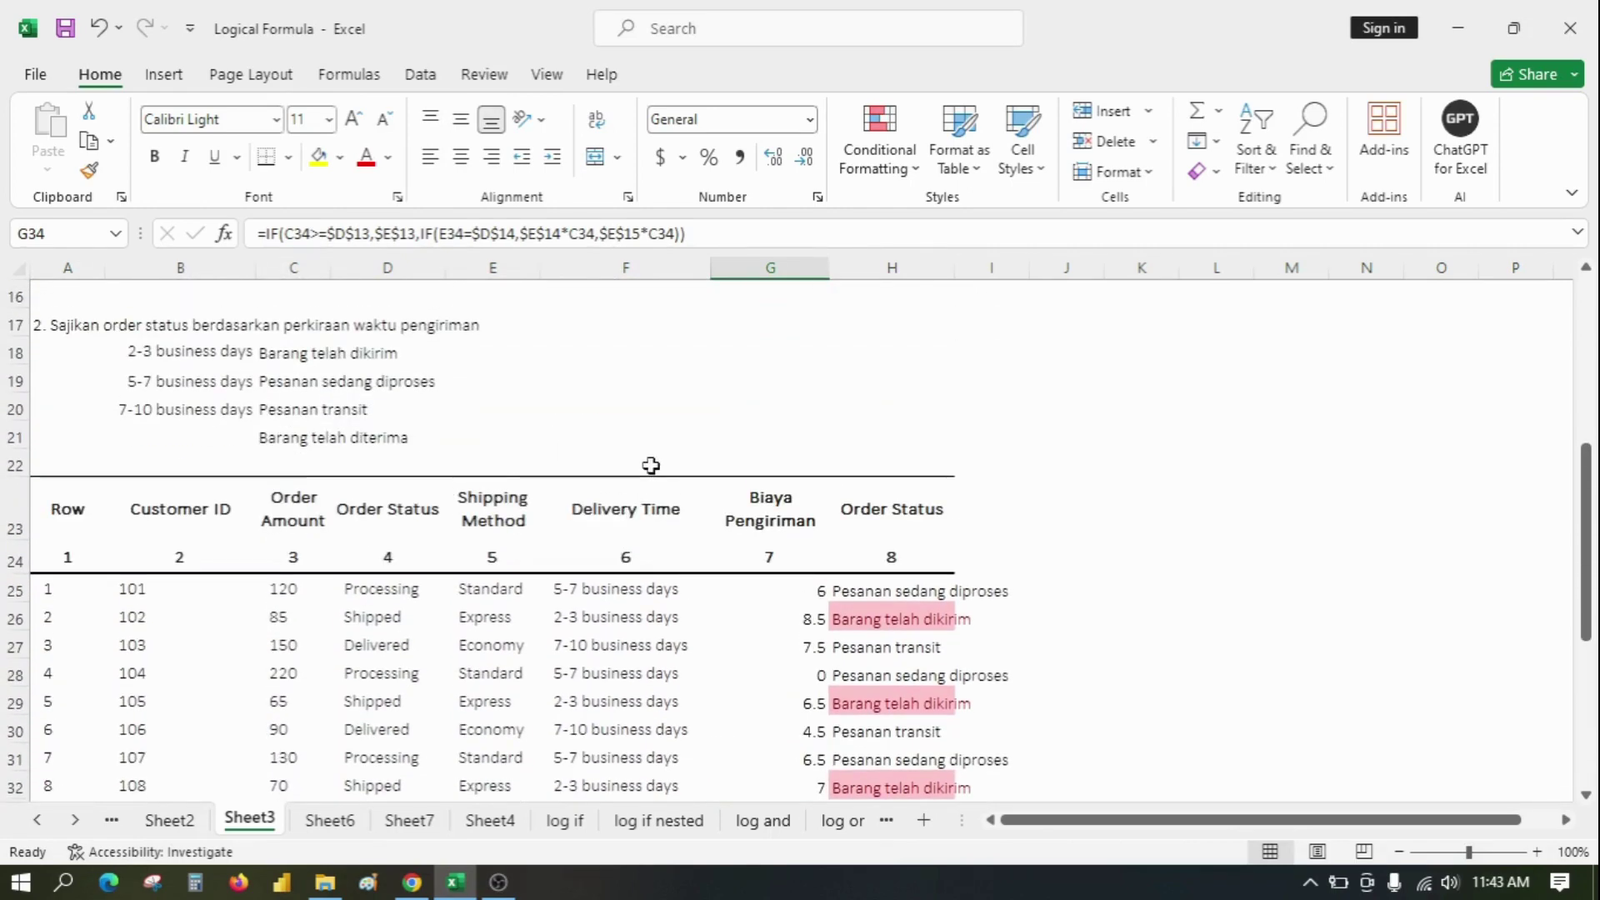
scroll(466, 402, up, 5)
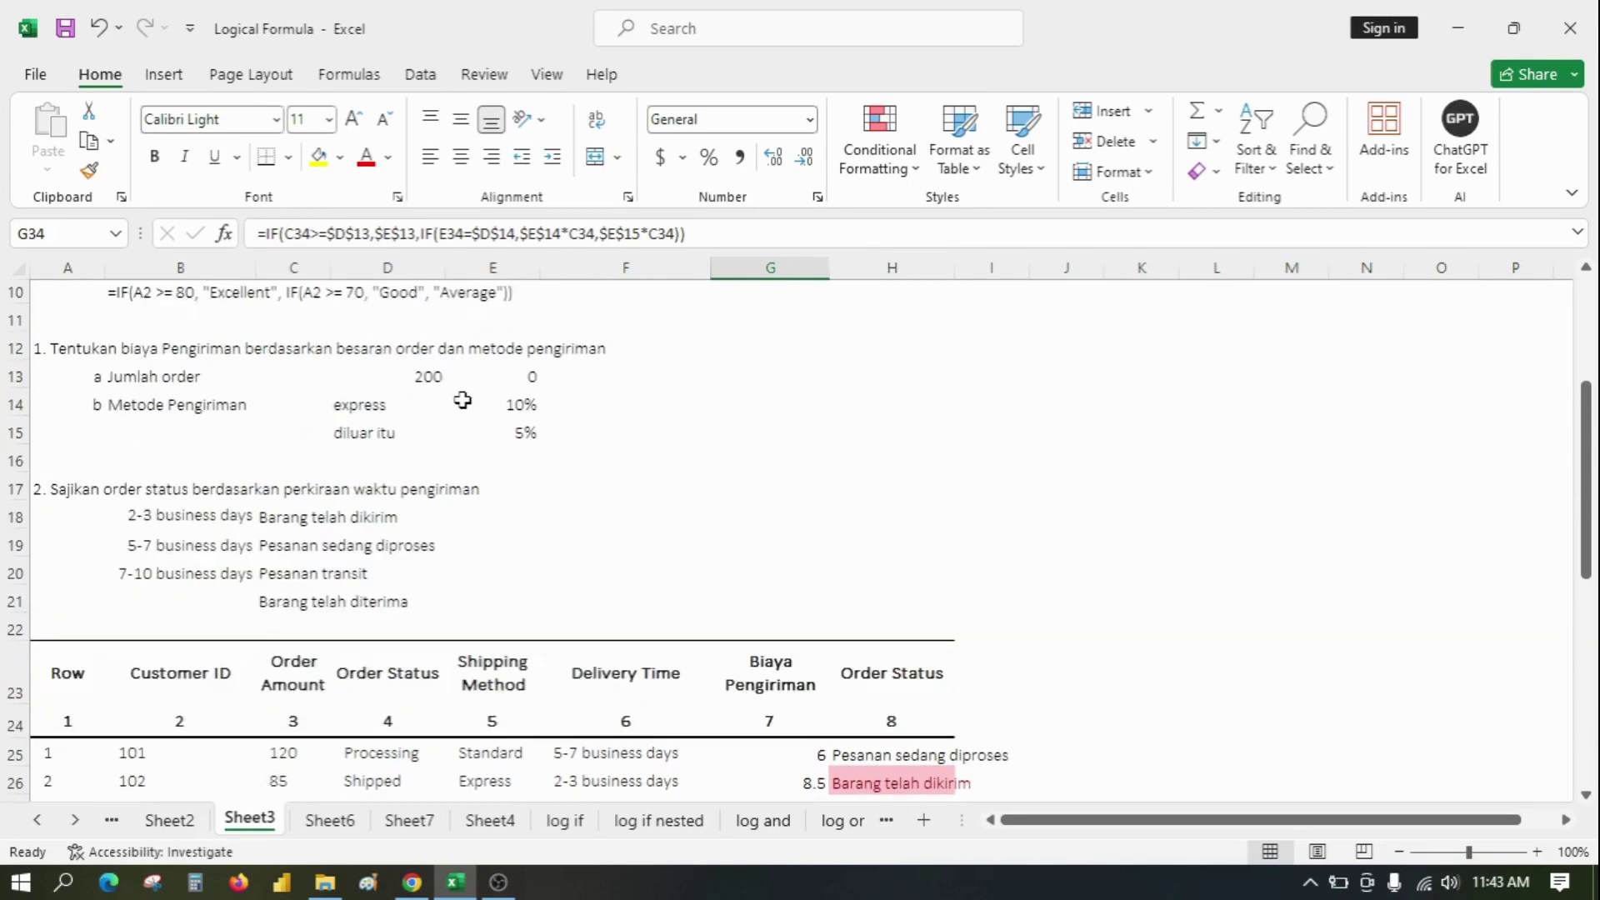
scroll(462, 402, down, 5)
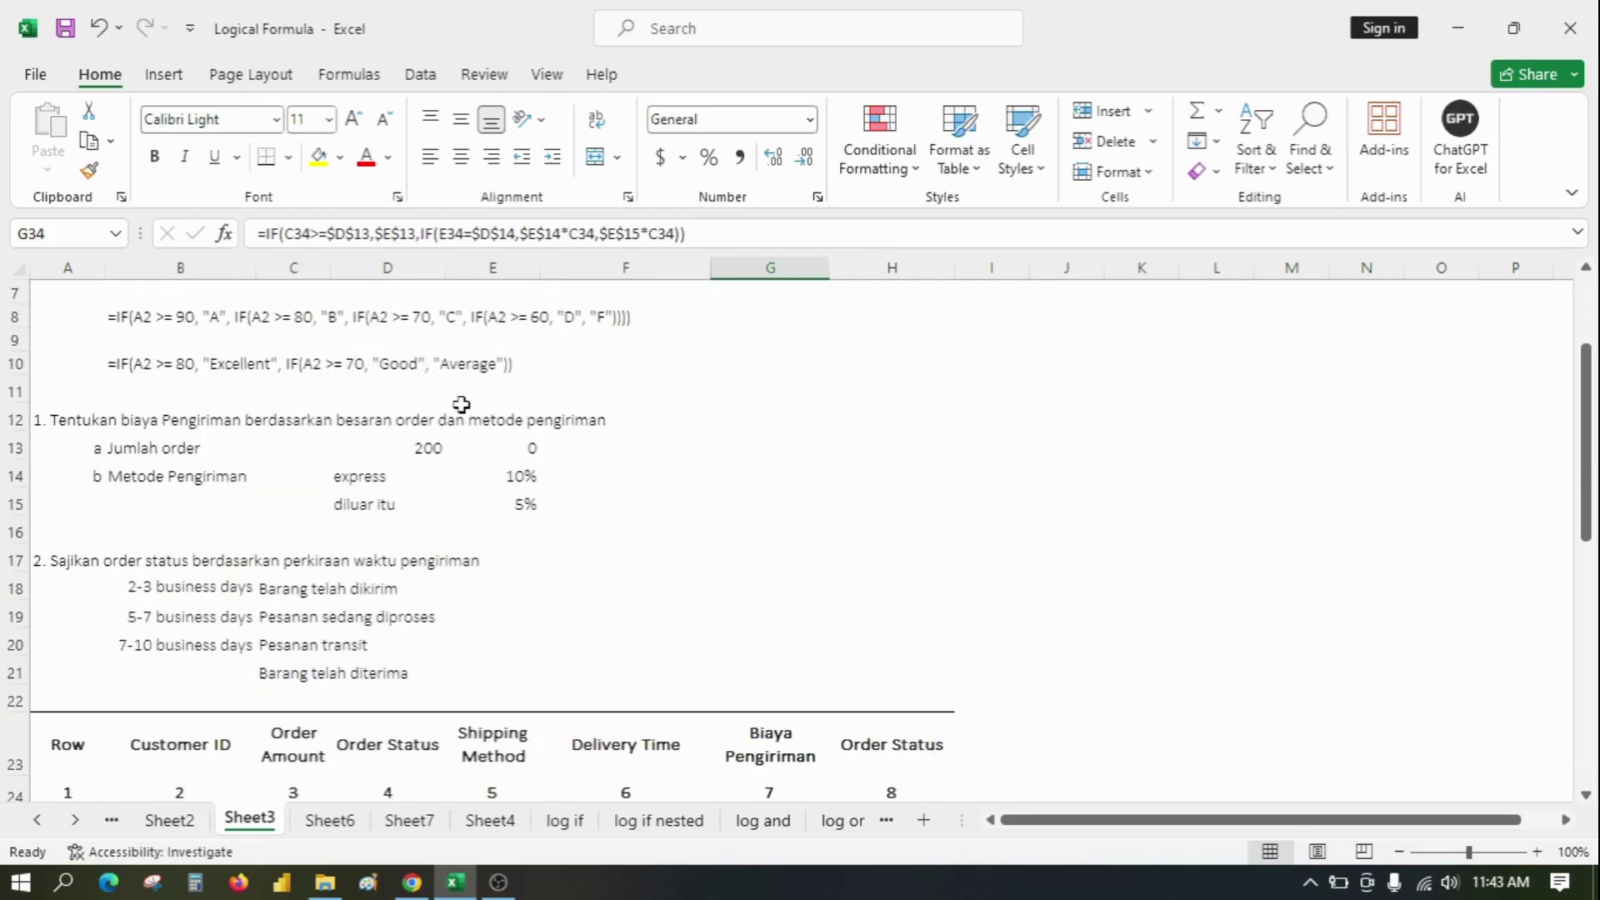
scroll(459, 407, down, 1)
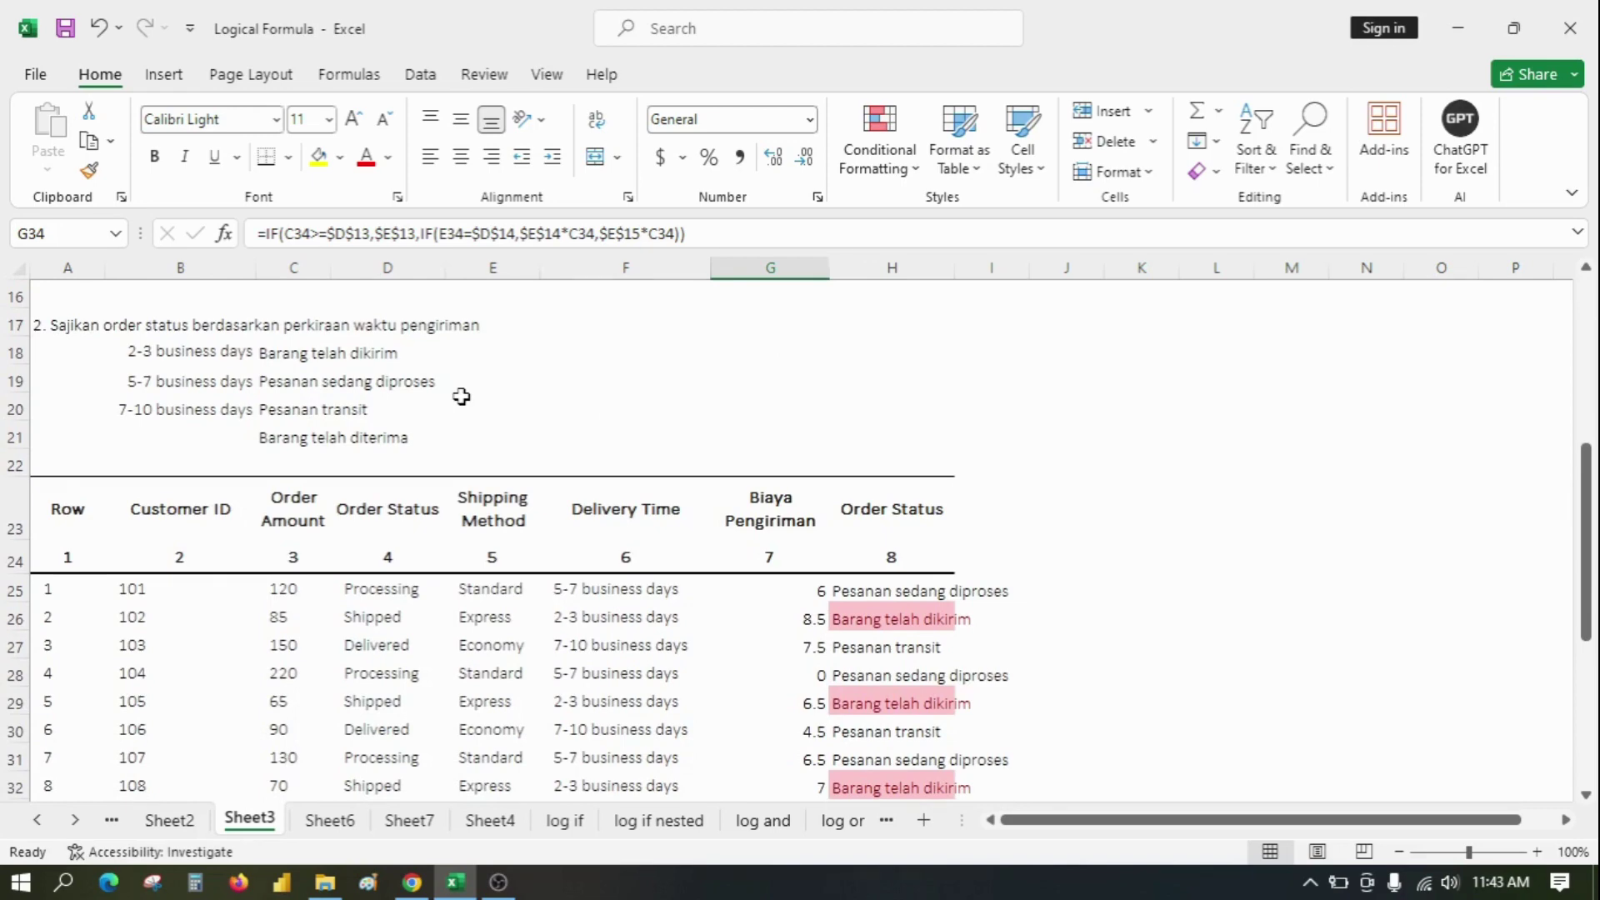
scroll(462, 396, down, 3)
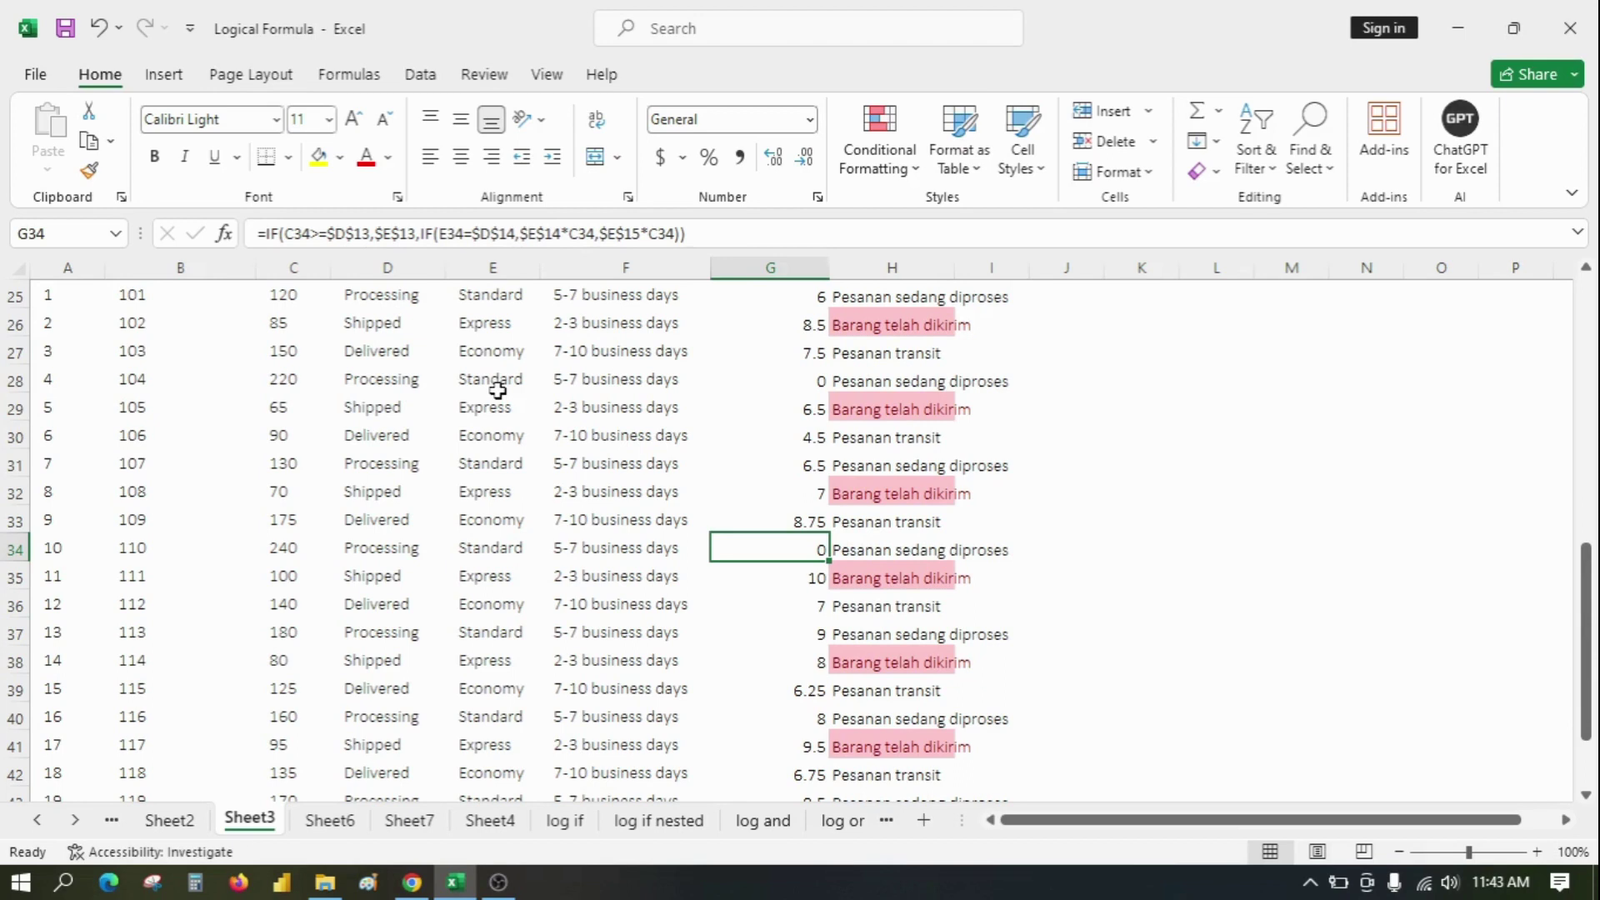
scroll(554, 391, down, 3)
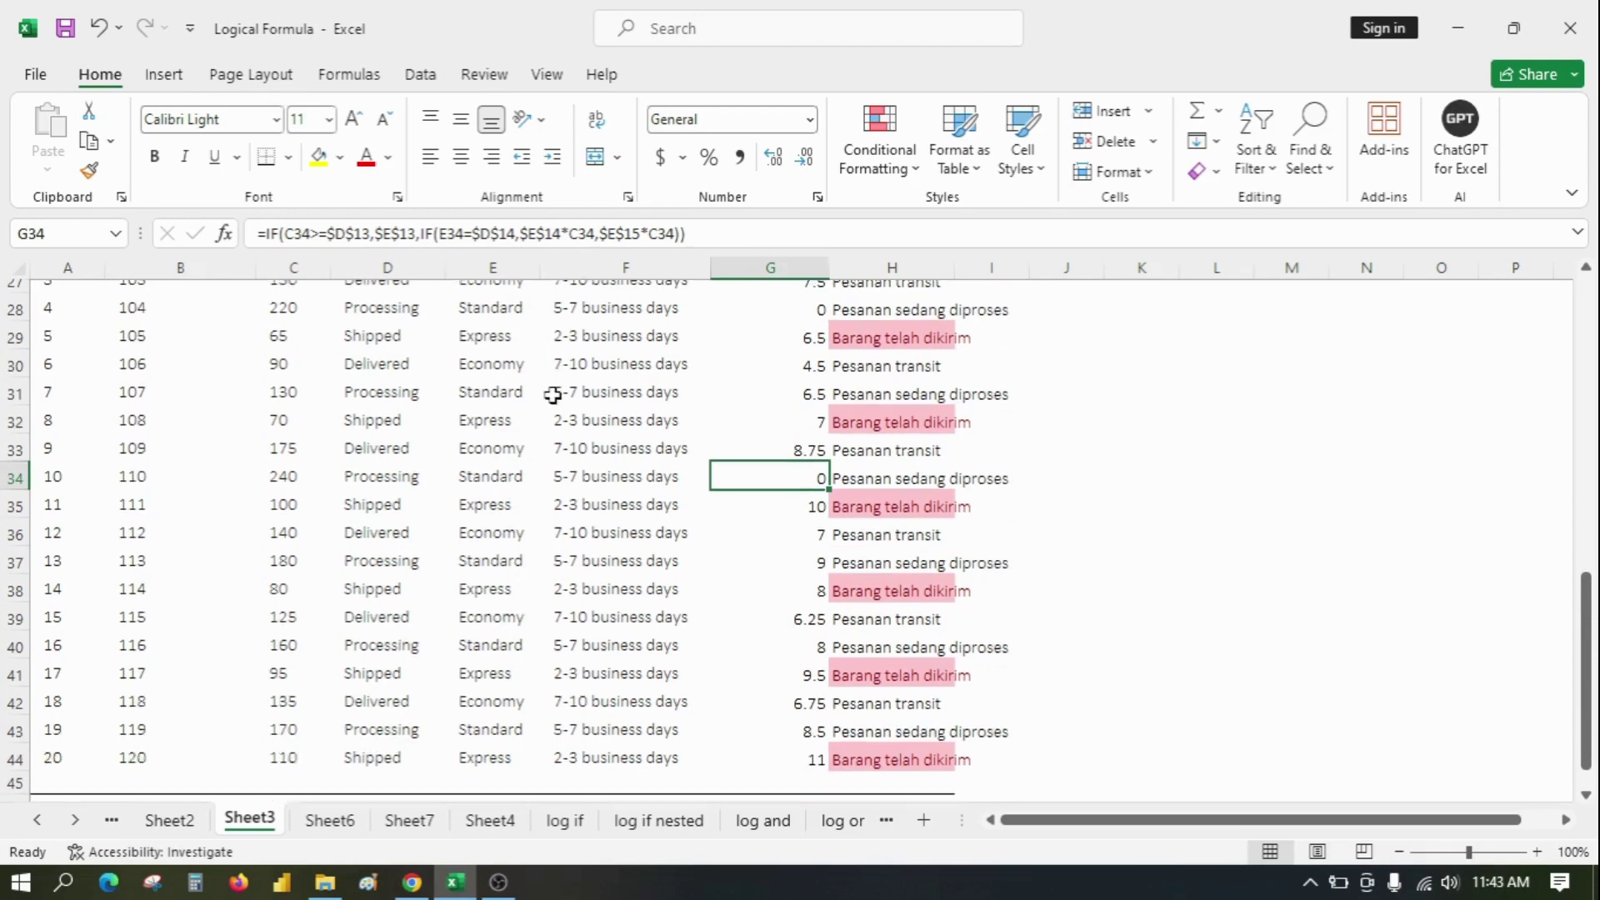